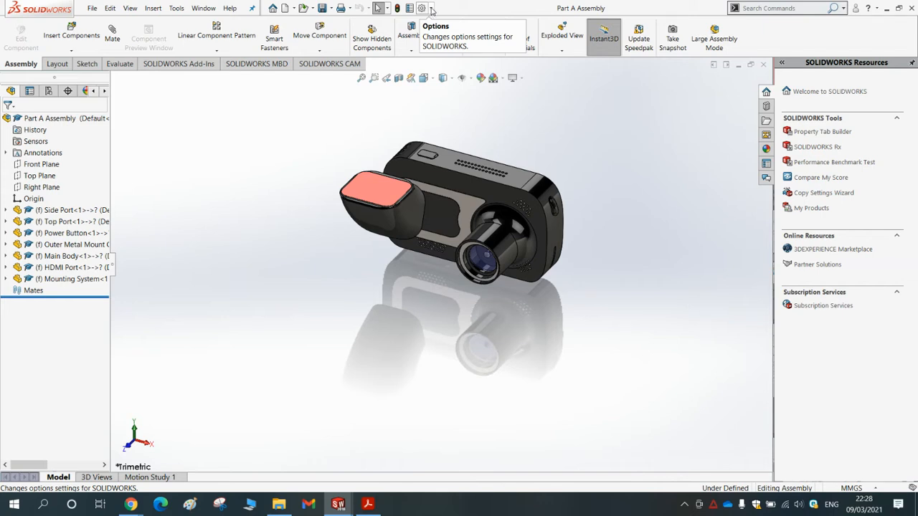
Enable the PhotoView 360 add-in for the current session.
left_click(431, 9)
left_click(453, 45)
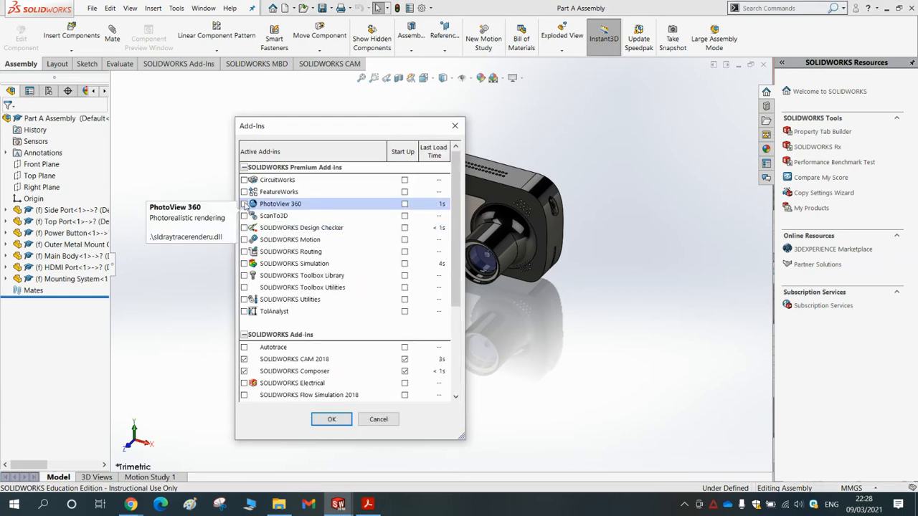
left_click(243, 203)
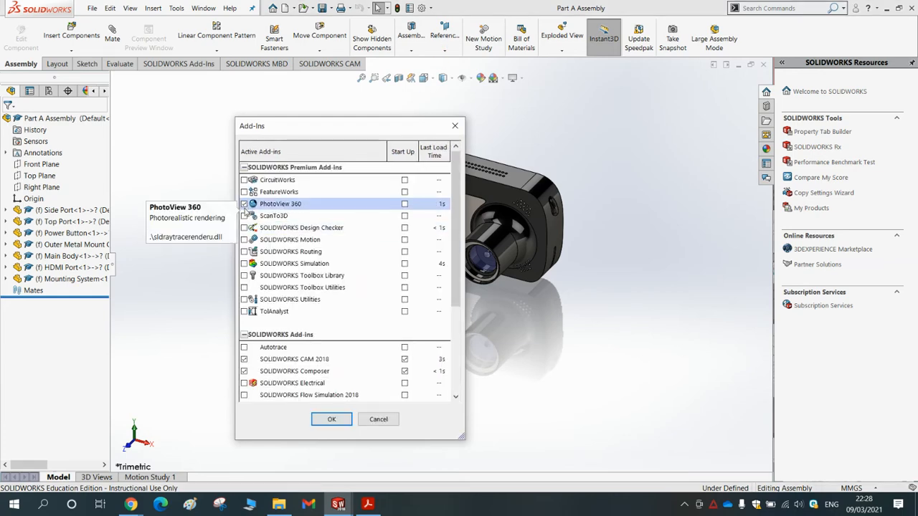
left_click(332, 419)
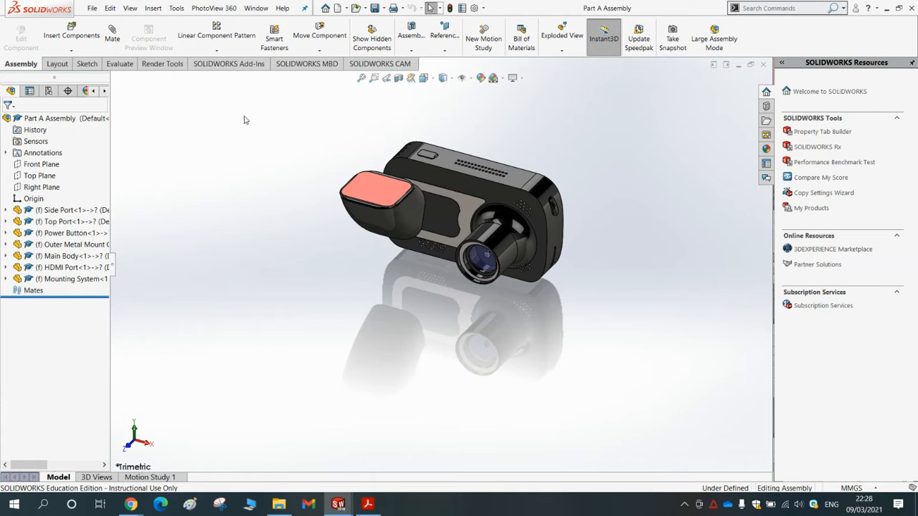
Open the PhotoView 360 render options and set the output image size to 1920x1080 (16:9).
left_click(163, 63)
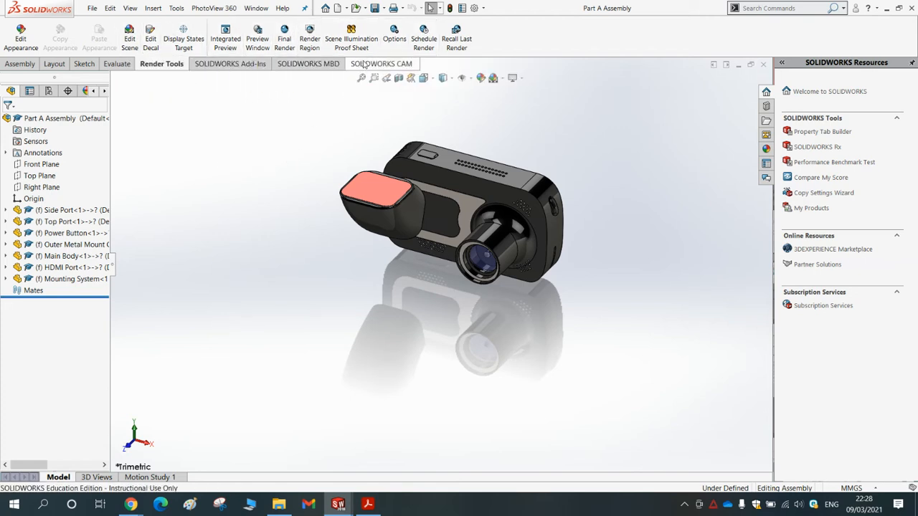
left_click(393, 32)
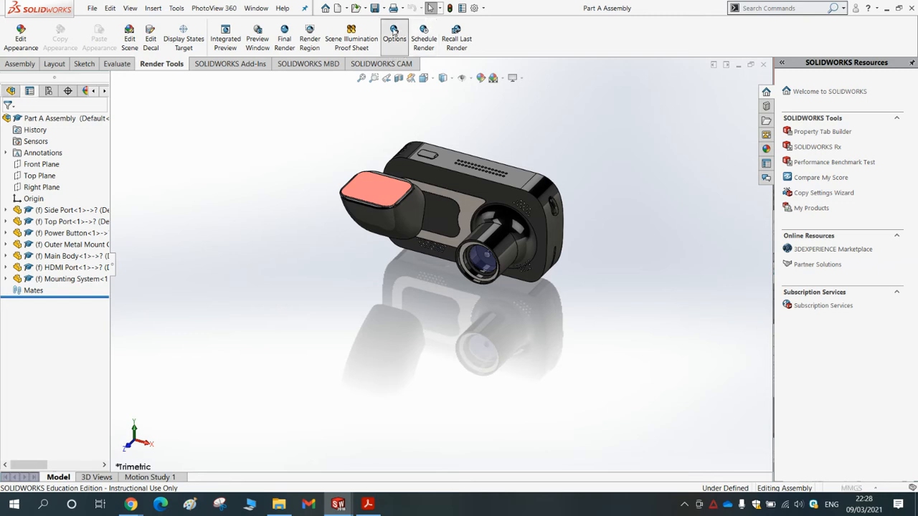
left_click(79, 183)
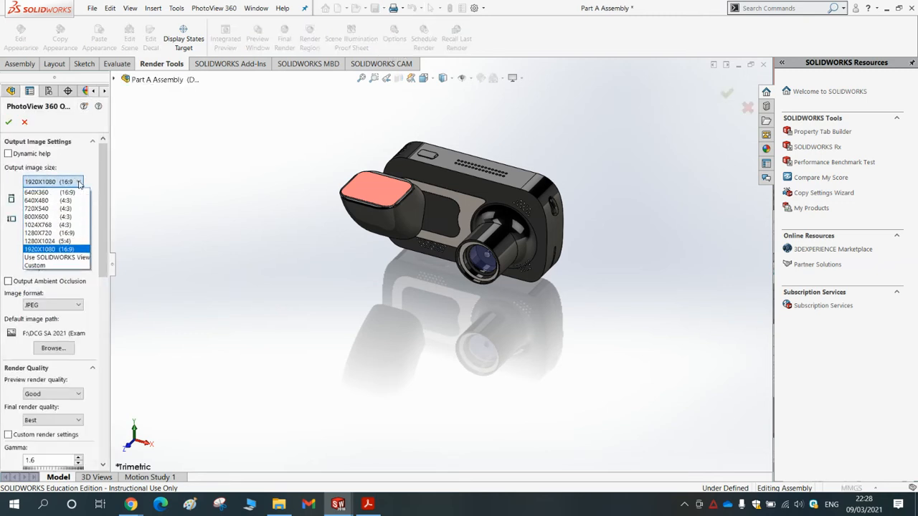
left_click(52, 250)
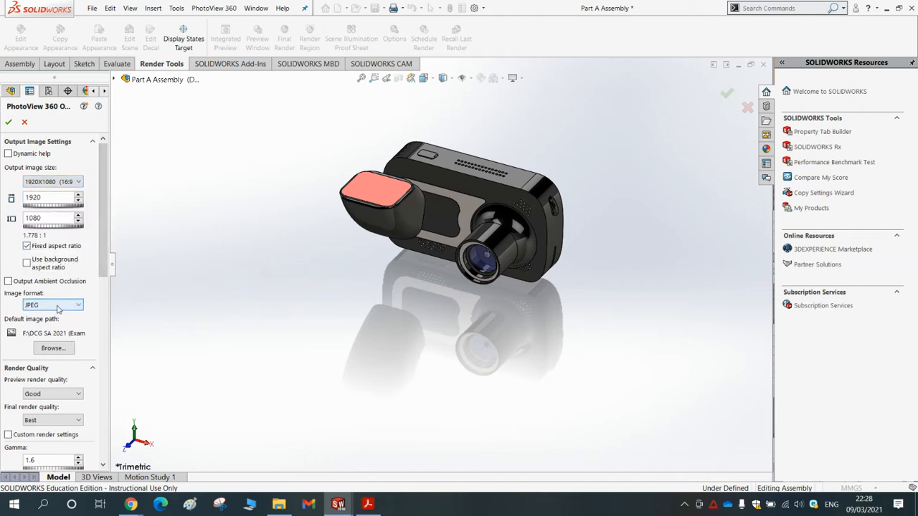
Set the default image path to the Part A folder inside DCG SA 2021 (Exam Number) > Solidworks on the KINGSTON (F:) drive.
scroll(76, 258, "down", 3)
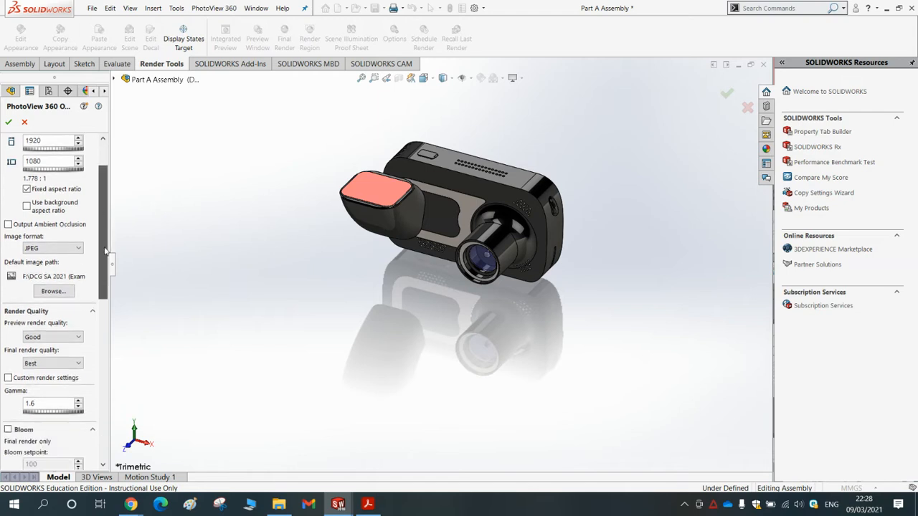
left_click(61, 276)
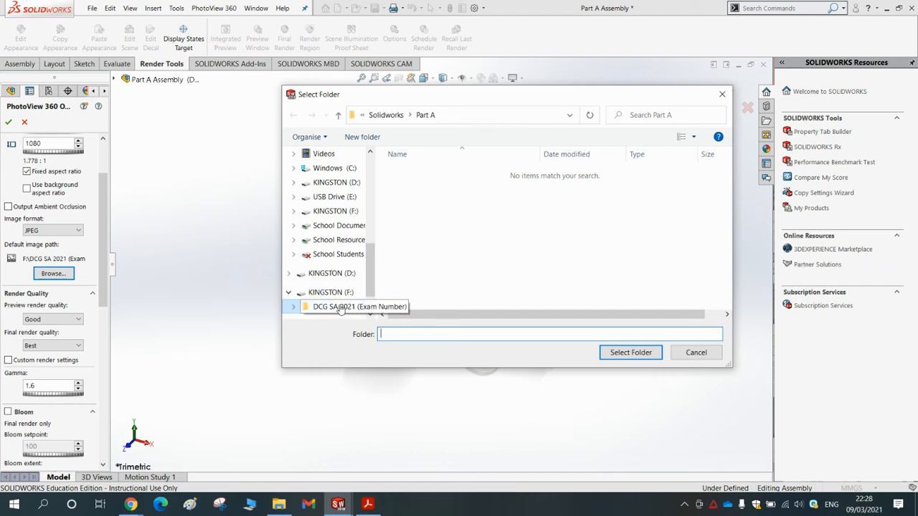
left_click(340, 307)
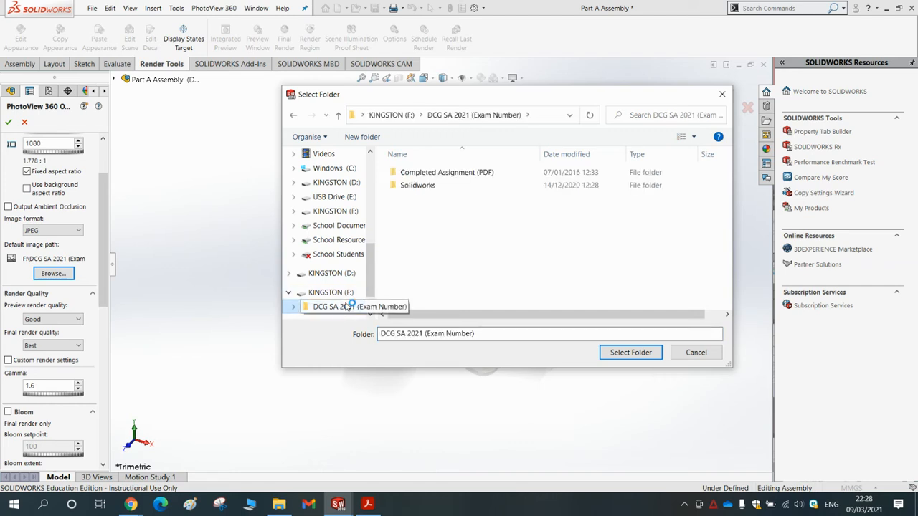
double_click(415, 187)
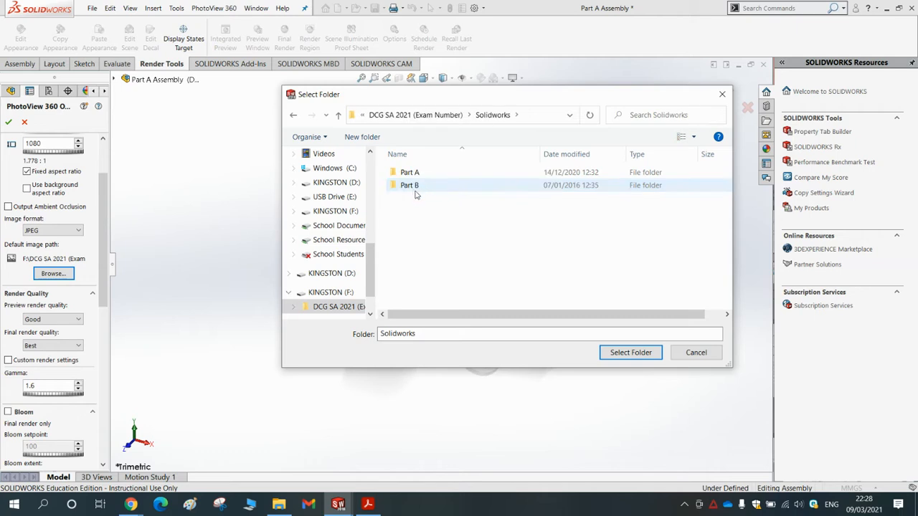
double_click(420, 175)
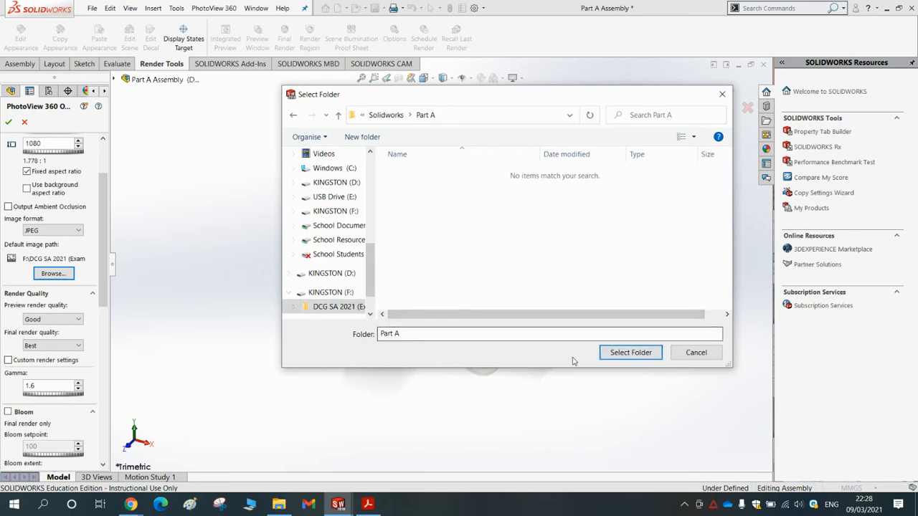
left_click(630, 353)
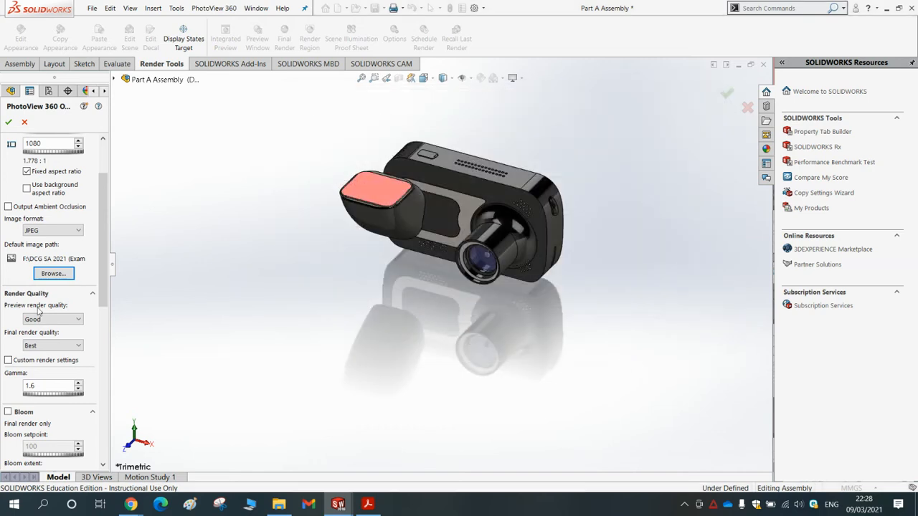
Set the final render quality to Better and accept the PhotoView 360 options.
scroll(32, 276, "down", 3)
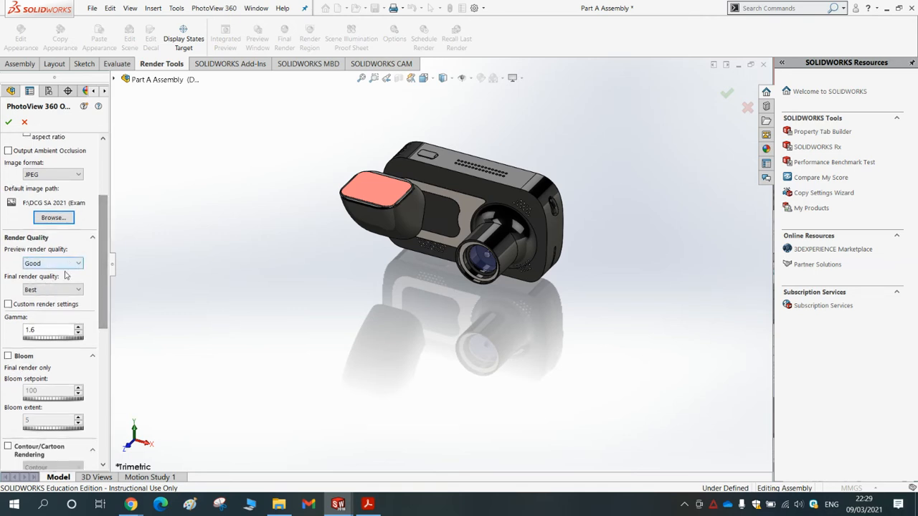
left_click(70, 291)
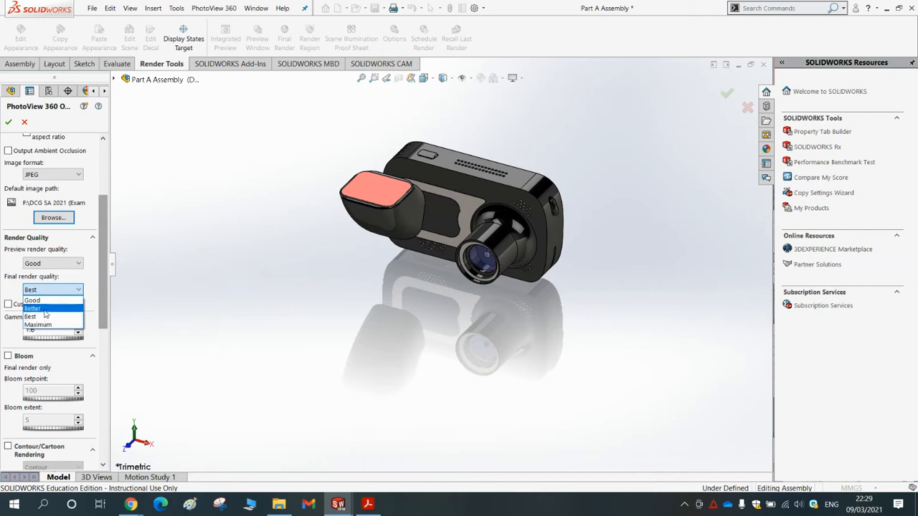
left_click(45, 309)
left_click(54, 290)
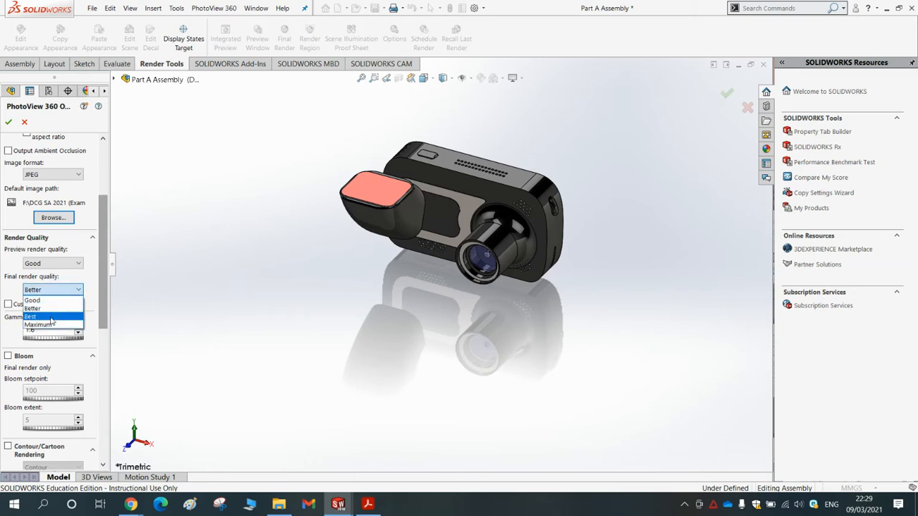
left_click(64, 290)
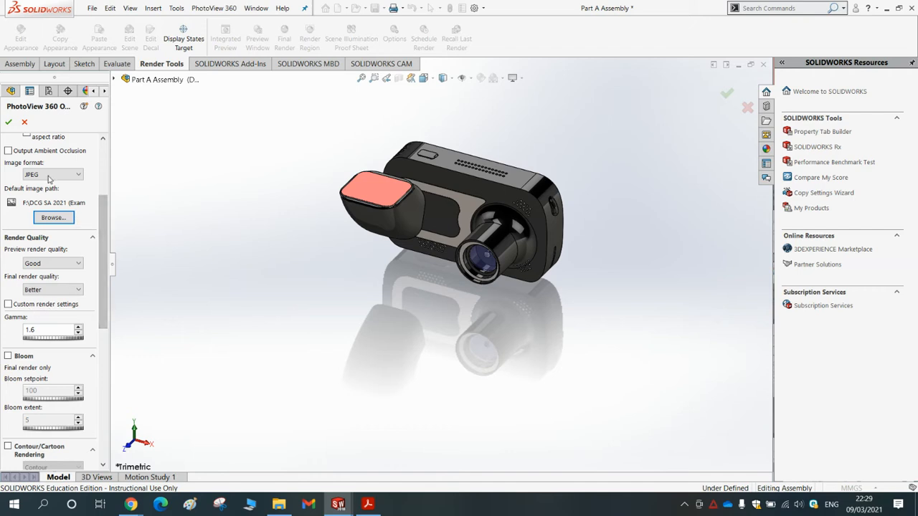
left_click(9, 123)
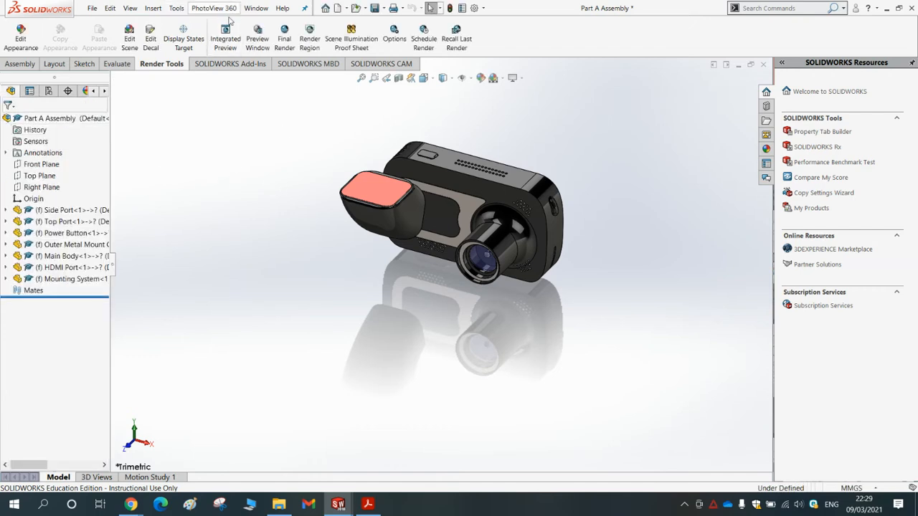
Edit the scene, browse the scene categories and set the background to a plain light green colour.
left_click(130, 41)
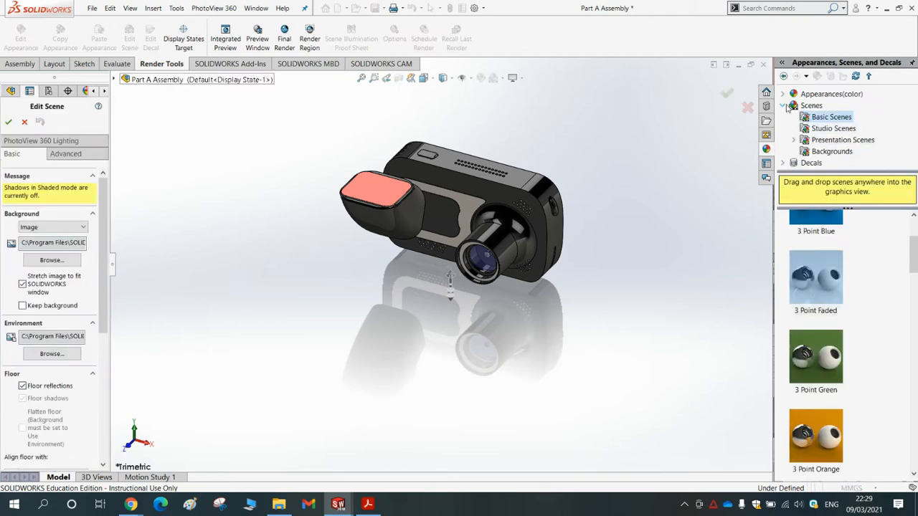
left_click(824, 129)
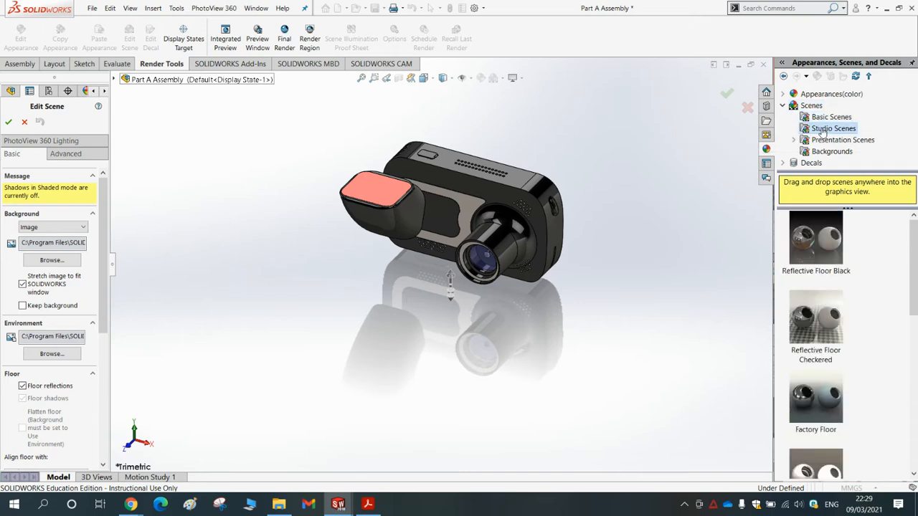
left_click(825, 141)
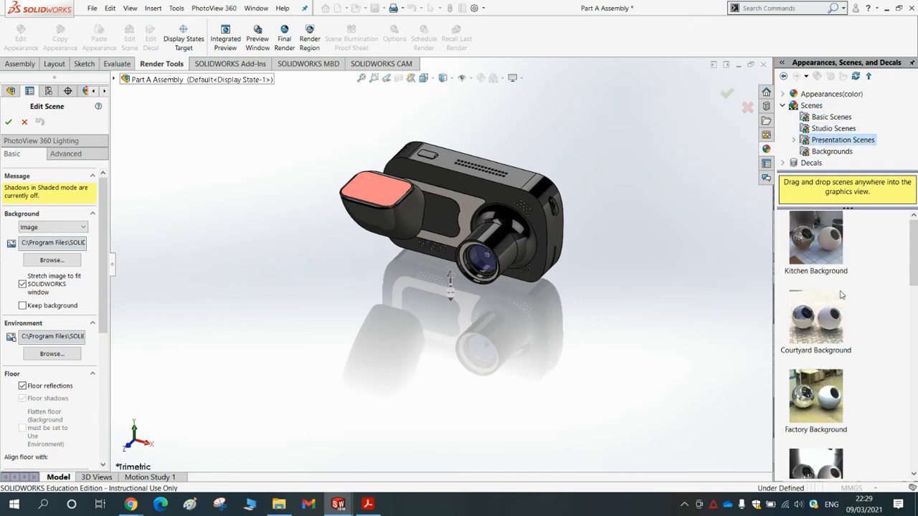
left_click(838, 130)
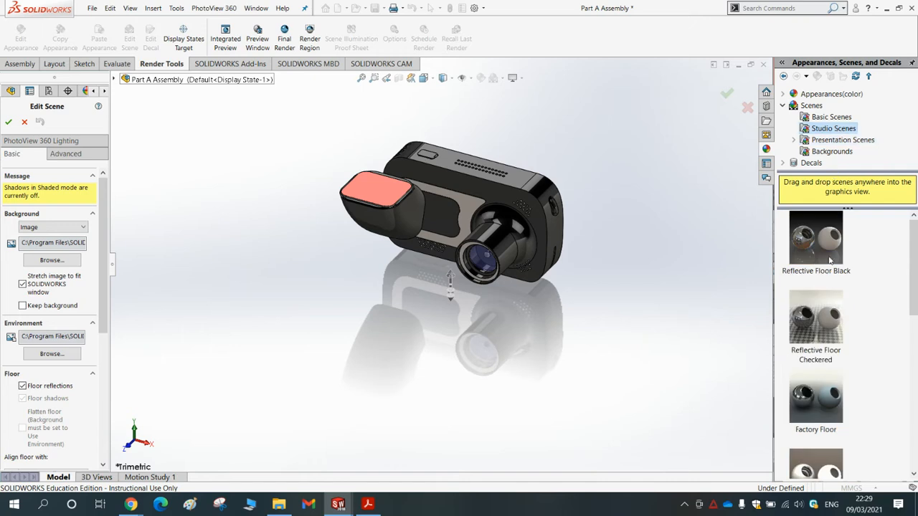
left_click(832, 117)
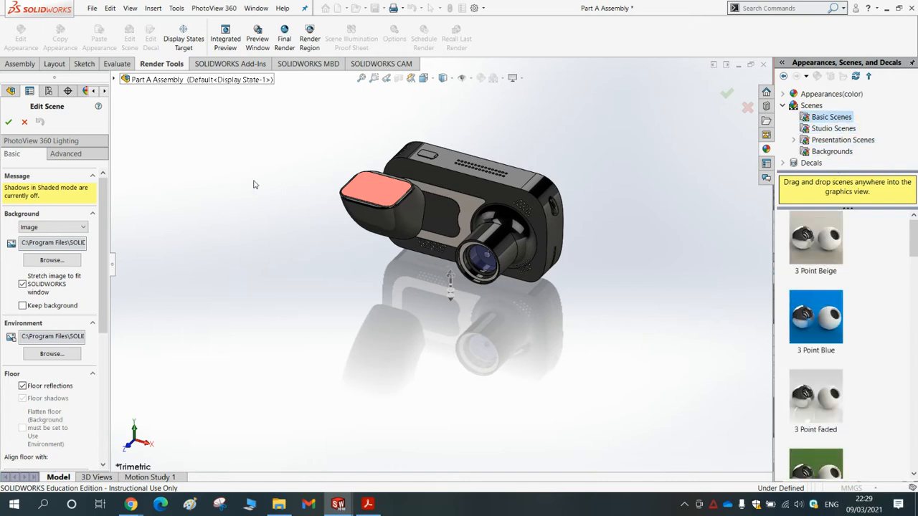
left_click(64, 228)
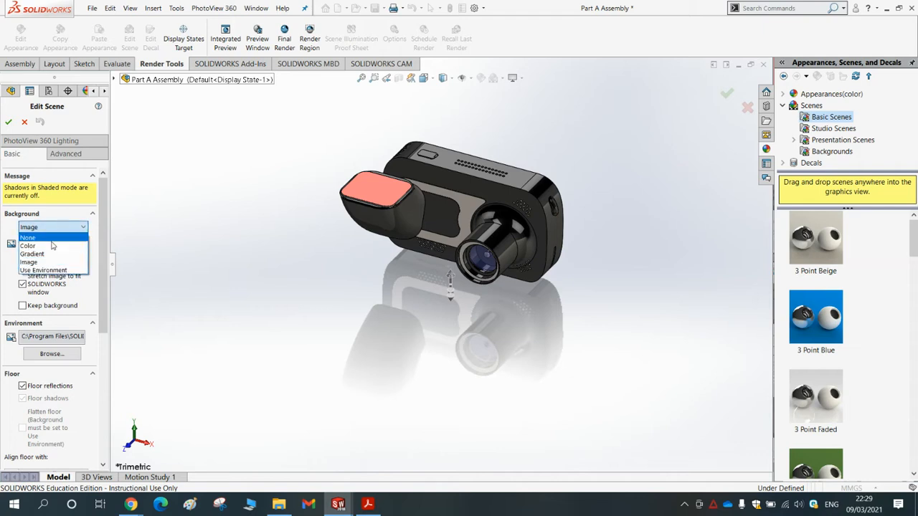
left_click(36, 250)
left_click(37, 245)
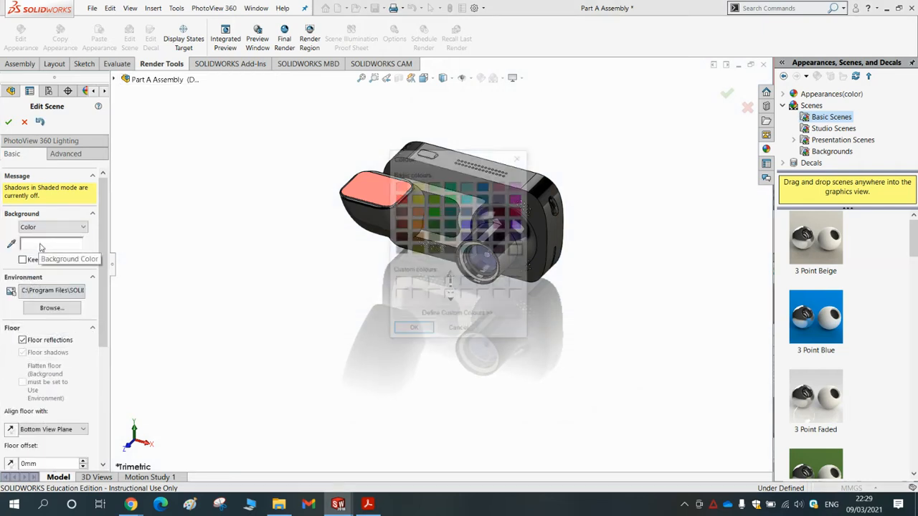
left_click(434, 186)
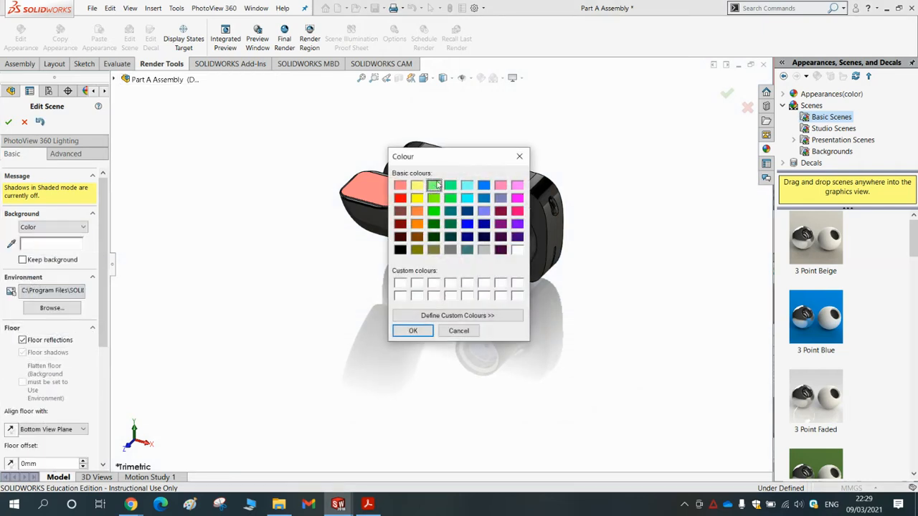
left_click(413, 330)
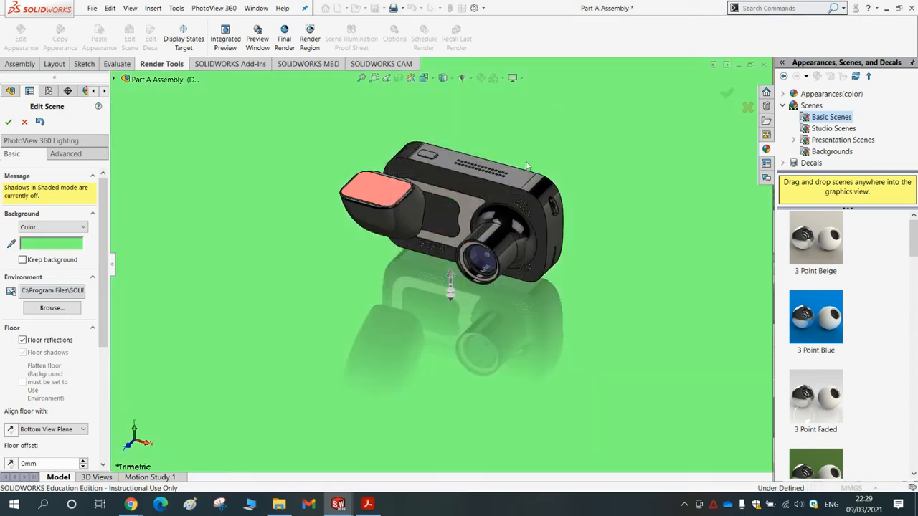
Set the scene's floor offset to 20 mm and turn off the floor reflections.
left_click_drag(105, 212, 100, 282)
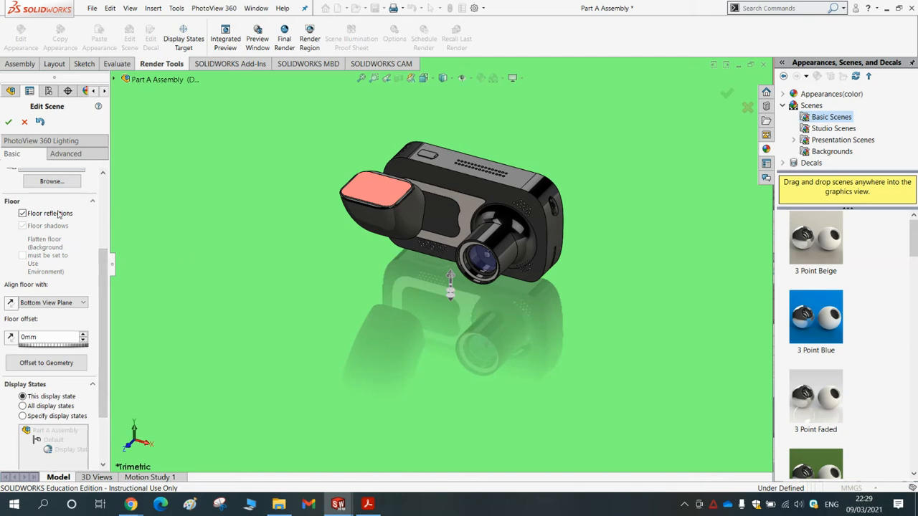
left_click(23, 213)
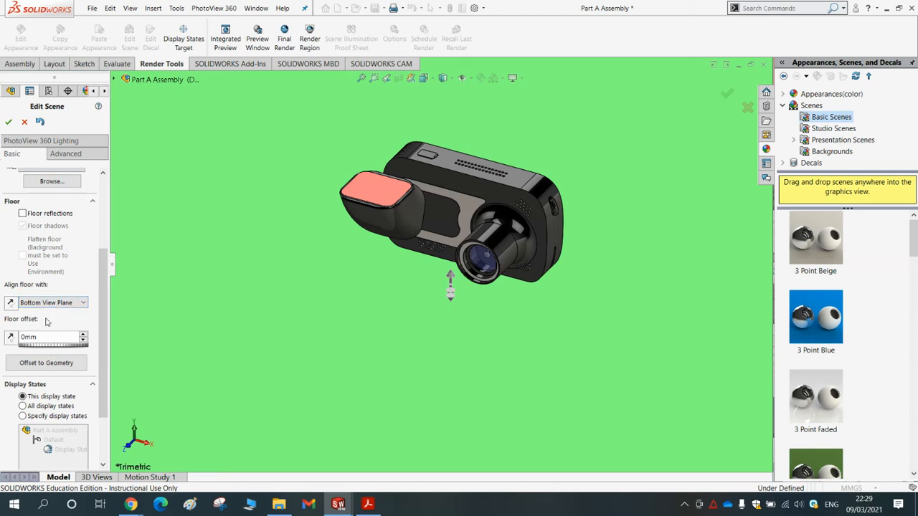
left_click(23, 213)
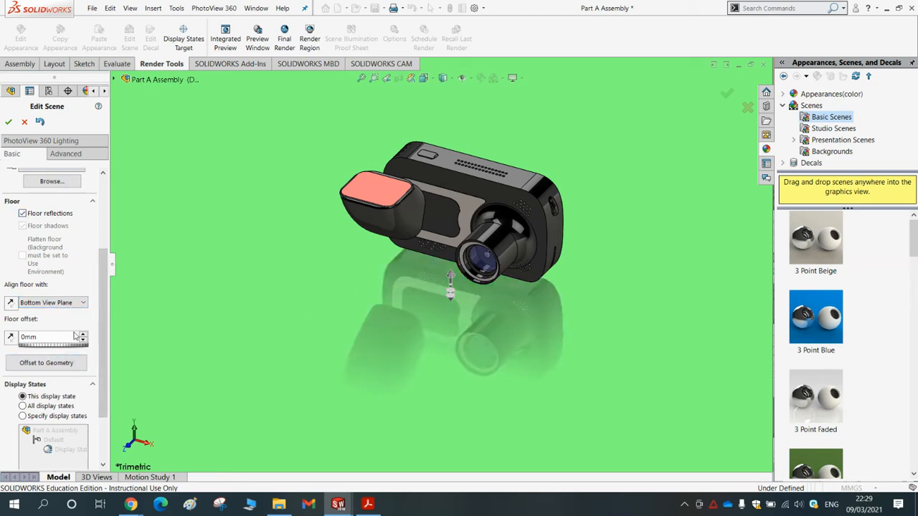
mouse_move(47, 349)
left_mouse_down()
mouse_move(56, 349)
mouse_move(34, 349)
mouse_move(45, 349)
left_mouse_up()
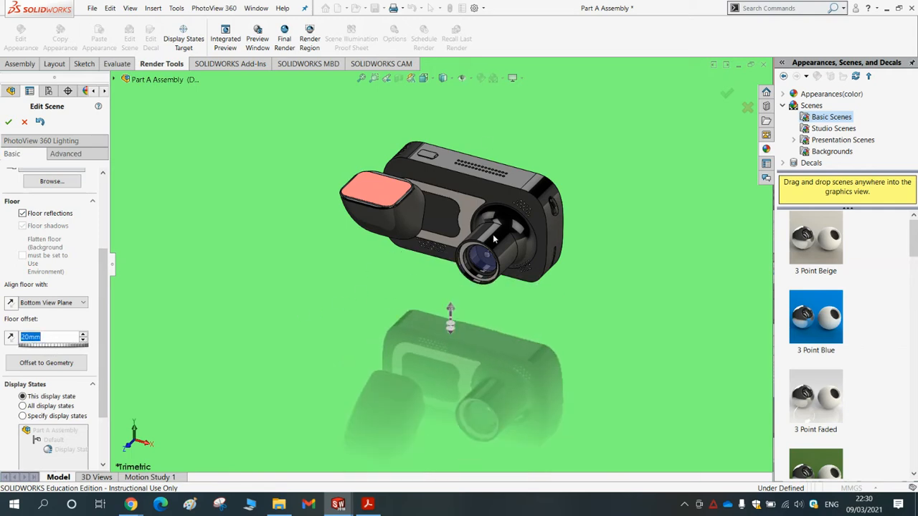
left_click(22, 214)
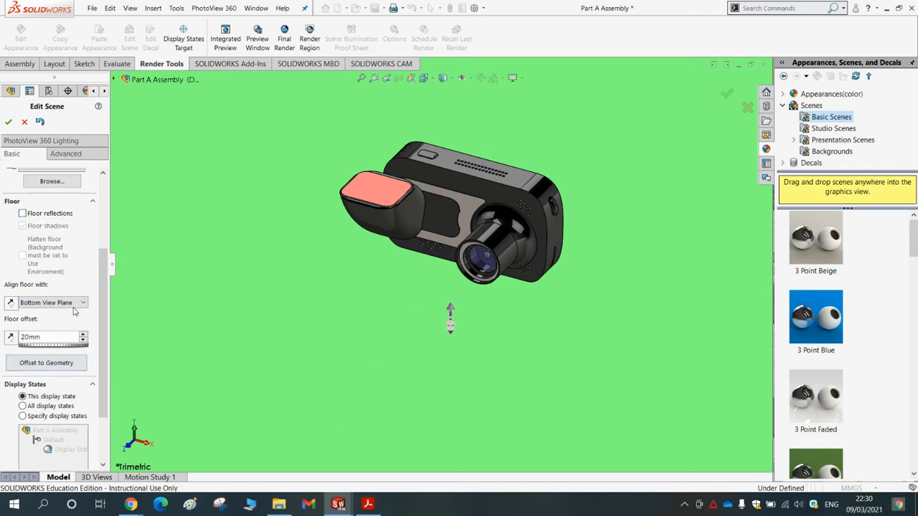
Check the environment rotation in the PhotoView 360 lighting settings and accept the scene edits.
left_click(61, 154)
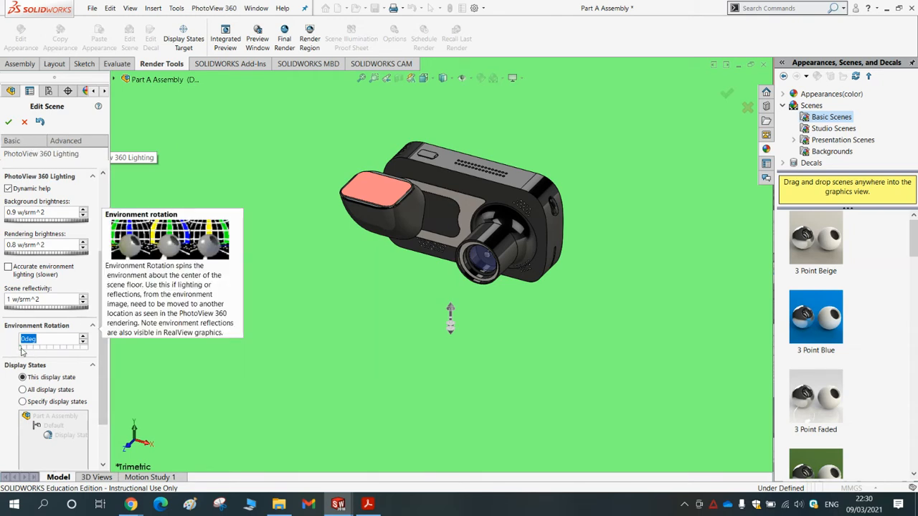
mouse_move(21, 349)
left_mouse_down()
mouse_move(43, 352)
mouse_move(21, 352)
left_mouse_up()
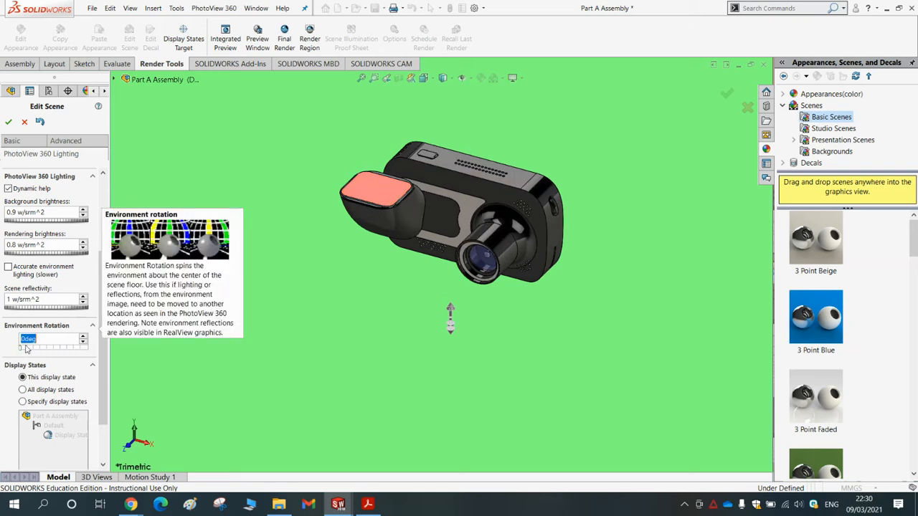
left_click(7, 123)
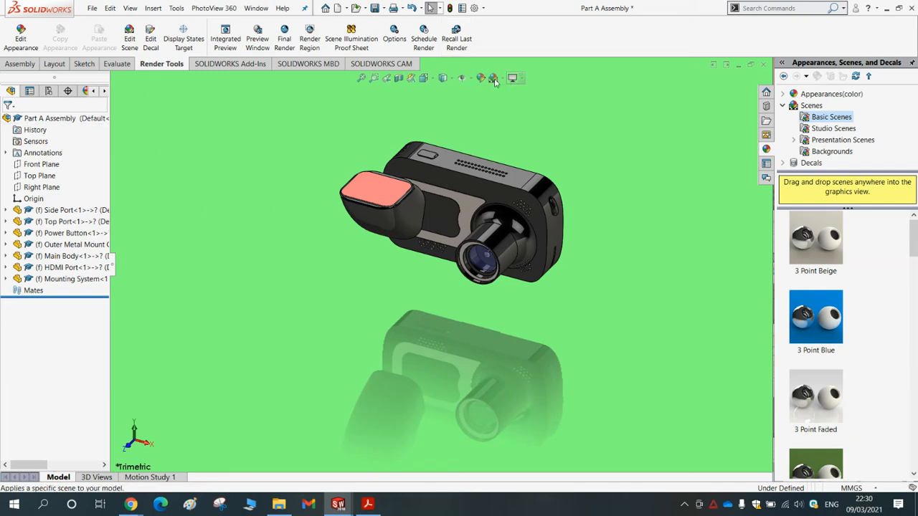
Turn on the Directional1, Directional2 and Directional3 lights in PhotoView 360.
left_click(85, 92)
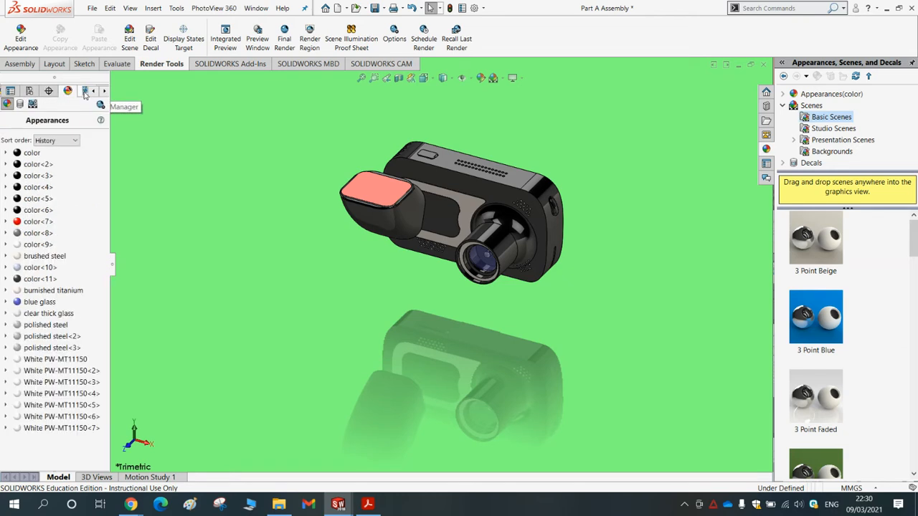
left_click(32, 104)
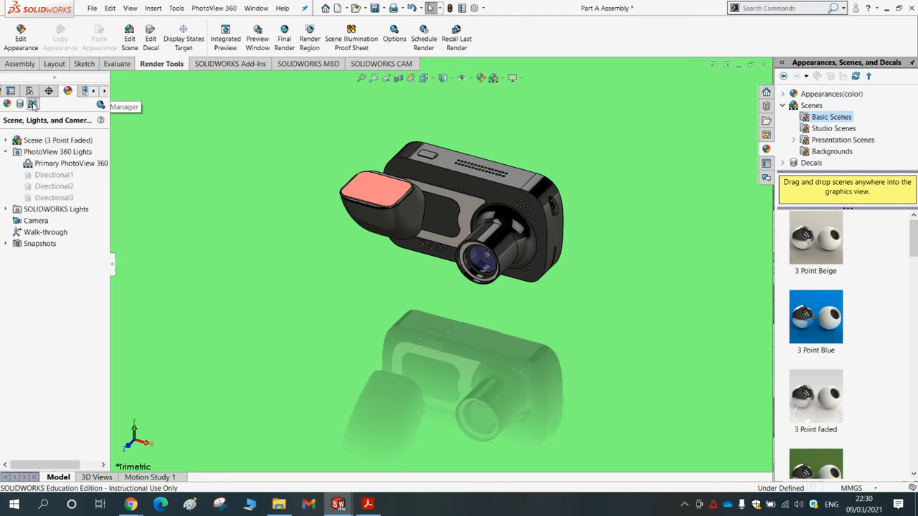
right_click(54, 178)
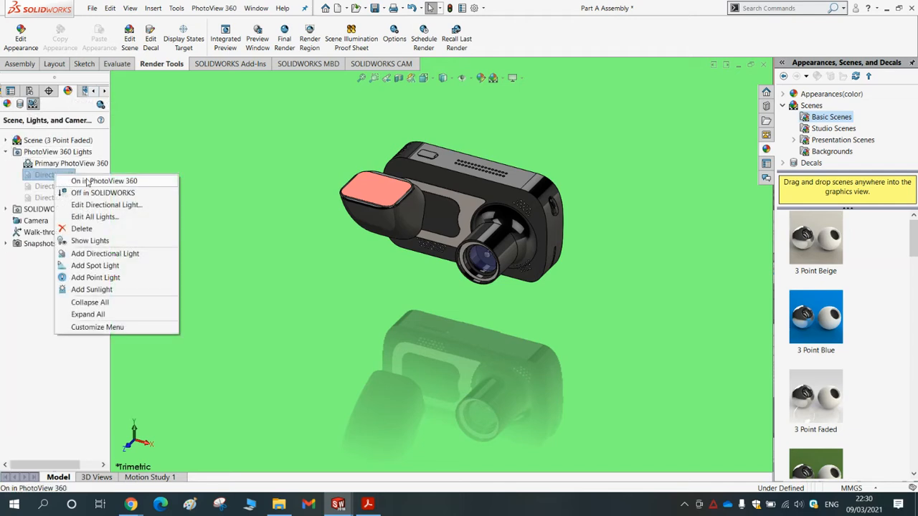
left_click(91, 182)
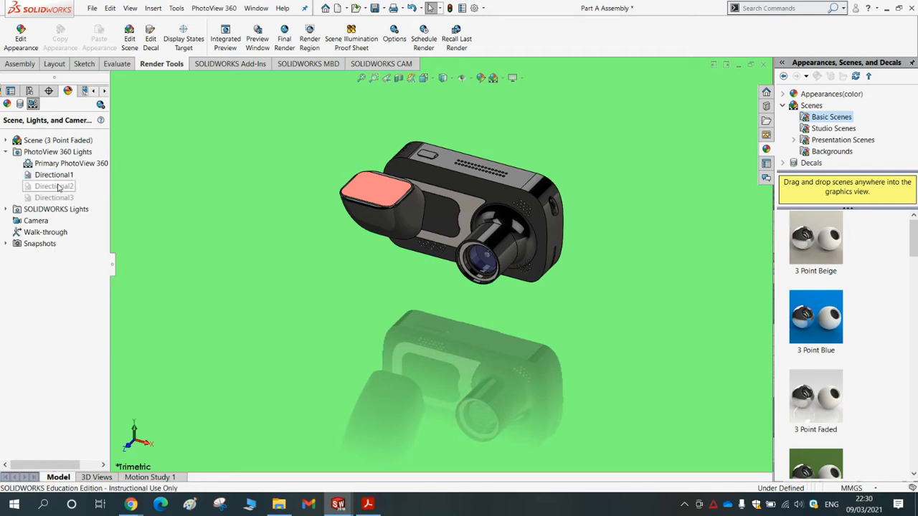
right_click(59, 186)
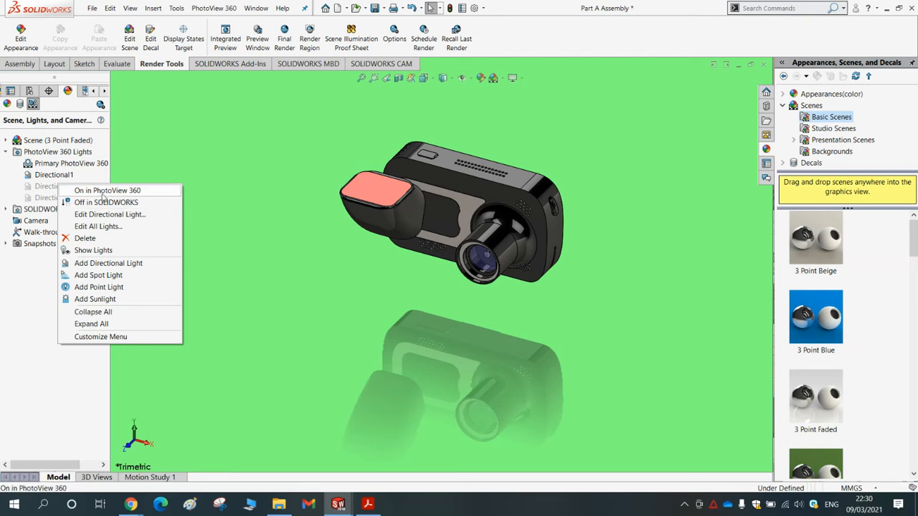
left_click(105, 194)
right_click(63, 199)
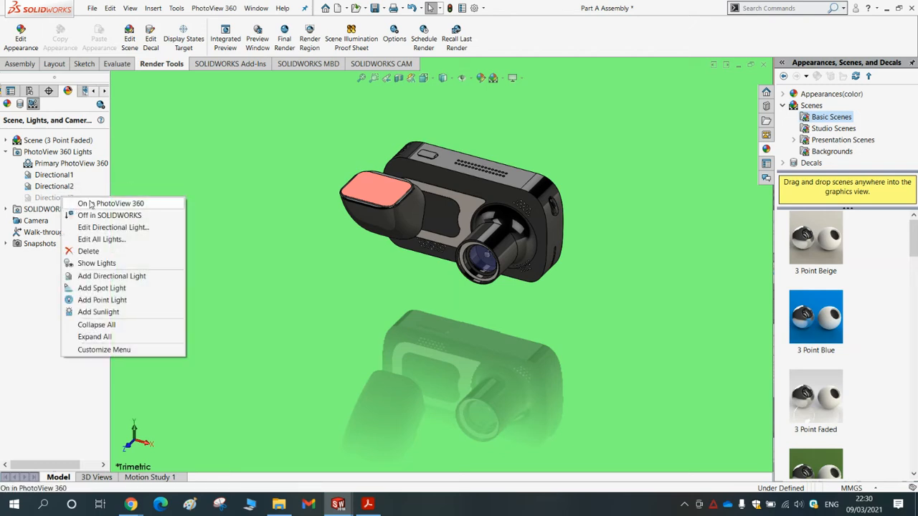
left_click(92, 203)
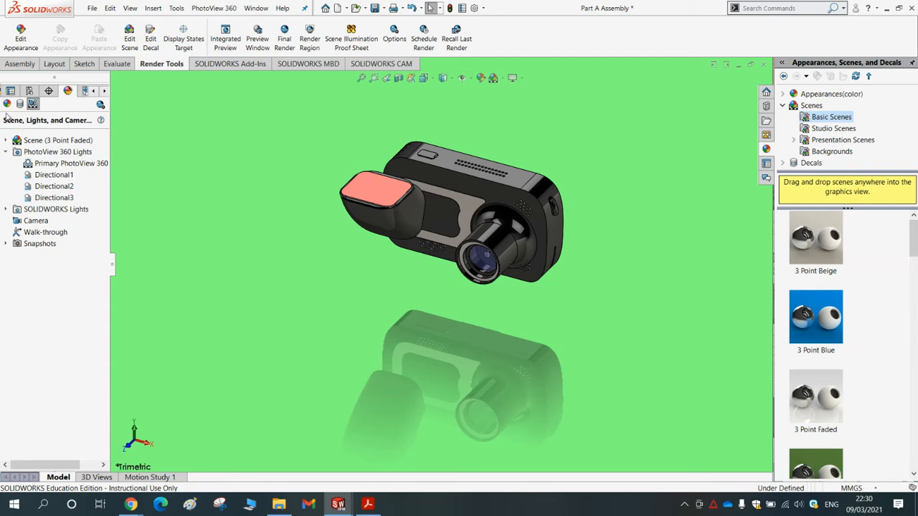
Try to turn off the scene's floor reflections and accept the scene edit.
left_click(137, 40)
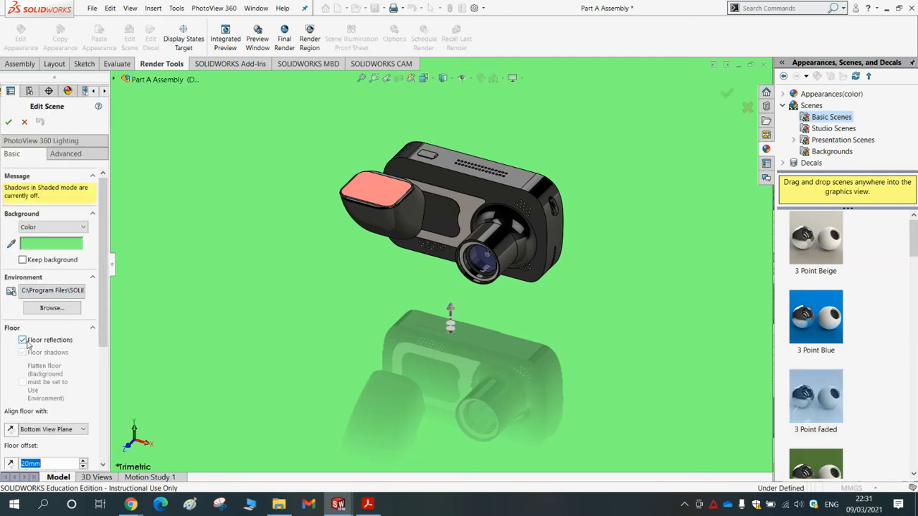
left_click(24, 341)
left_click(9, 122)
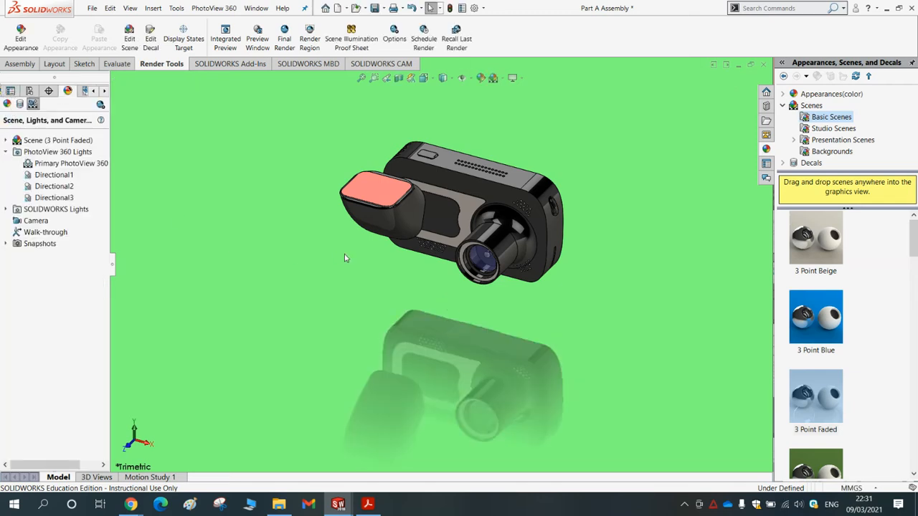
Edit the scene again, clear the floor reflections, set the floor offset to 0 mm and accept.
left_click(129, 37)
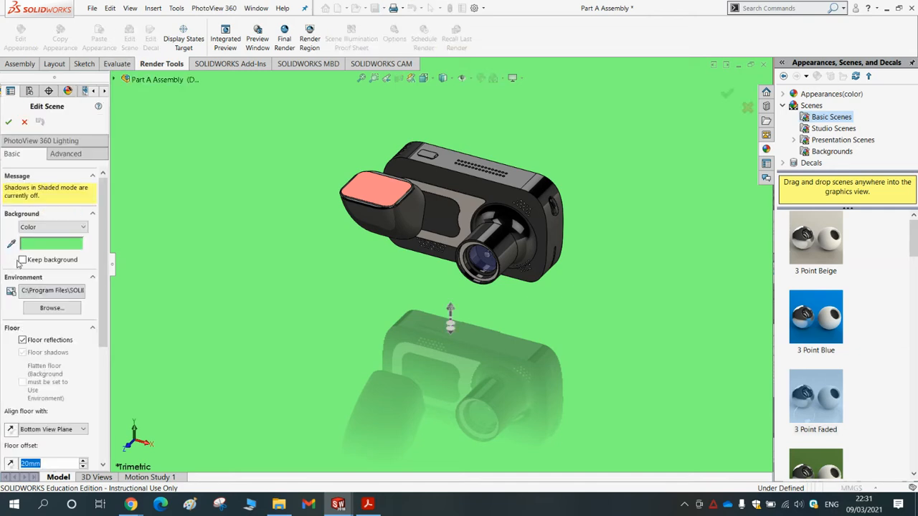
left_click(23, 341)
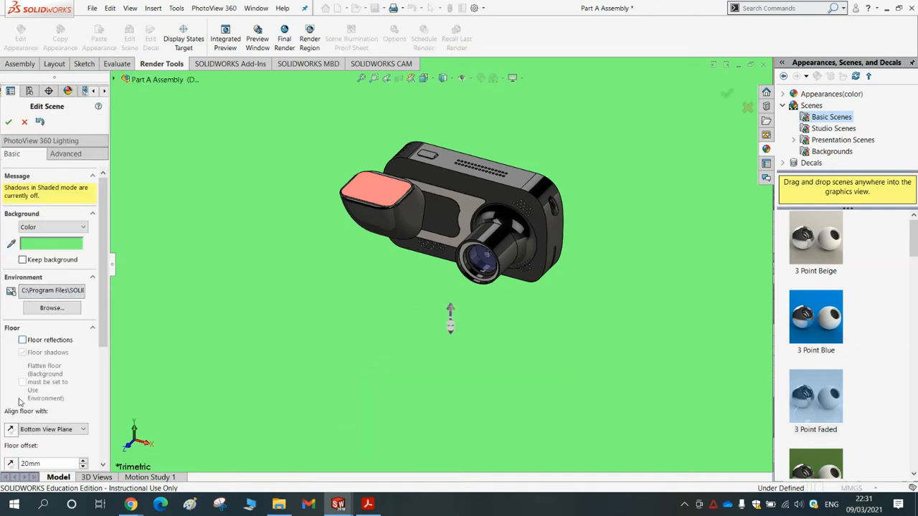
left_click(23, 463)
type("0")
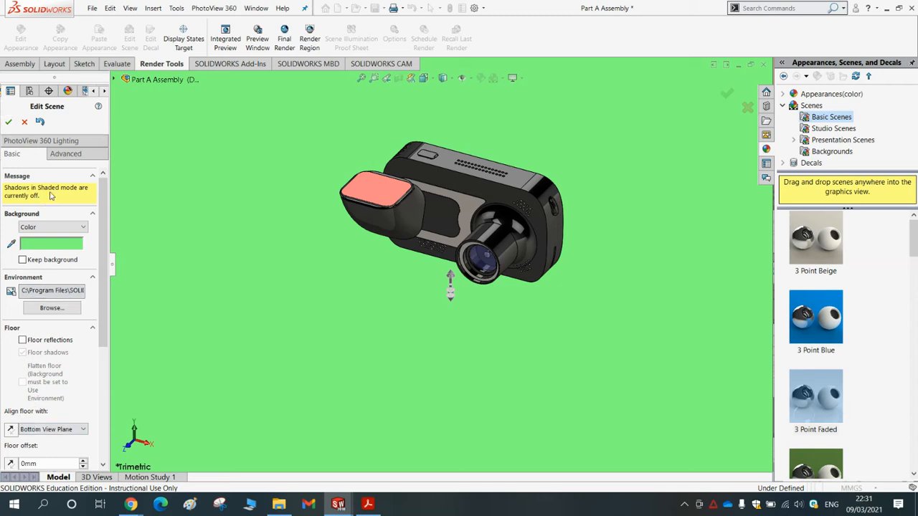
left_click(93, 177)
left_click(92, 177)
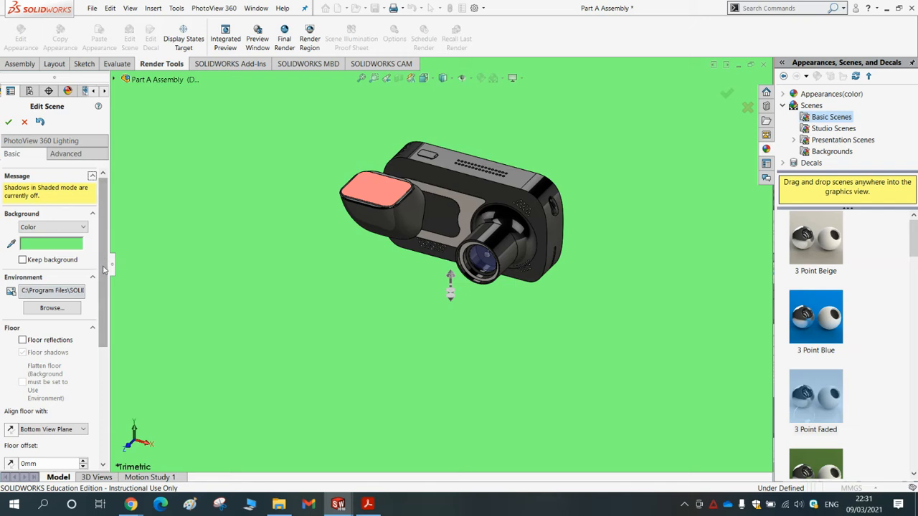
scroll(101, 254, "down", 3)
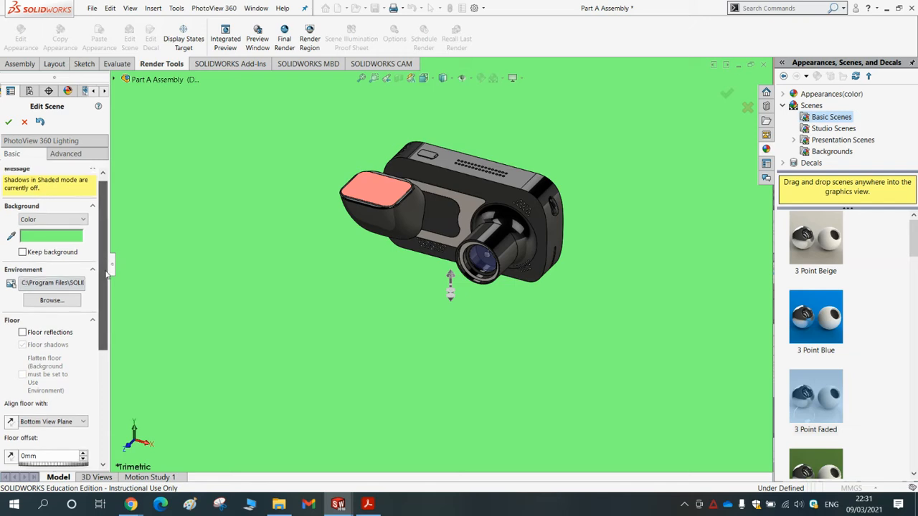
left_click(8, 121)
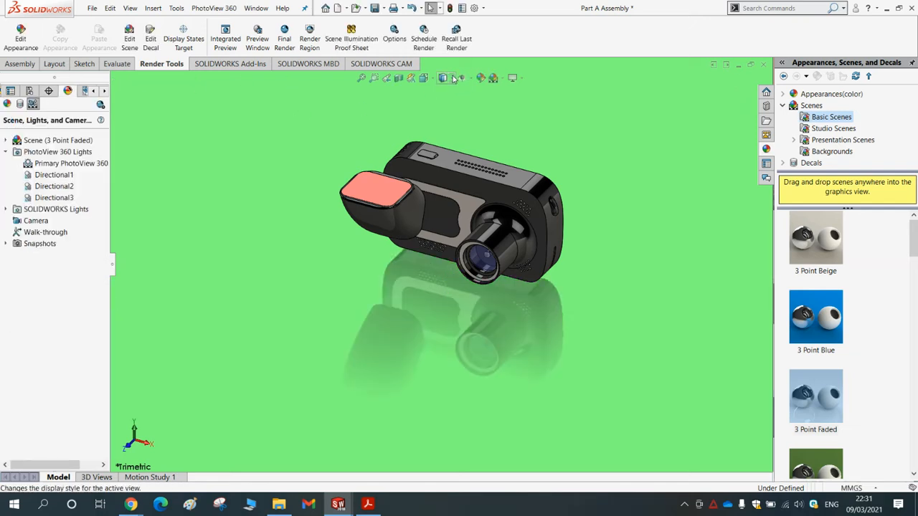
Turn Shadows In Shaded Mode on and back off to compare the dash cam's appearance.
mouse_move(501, 79)
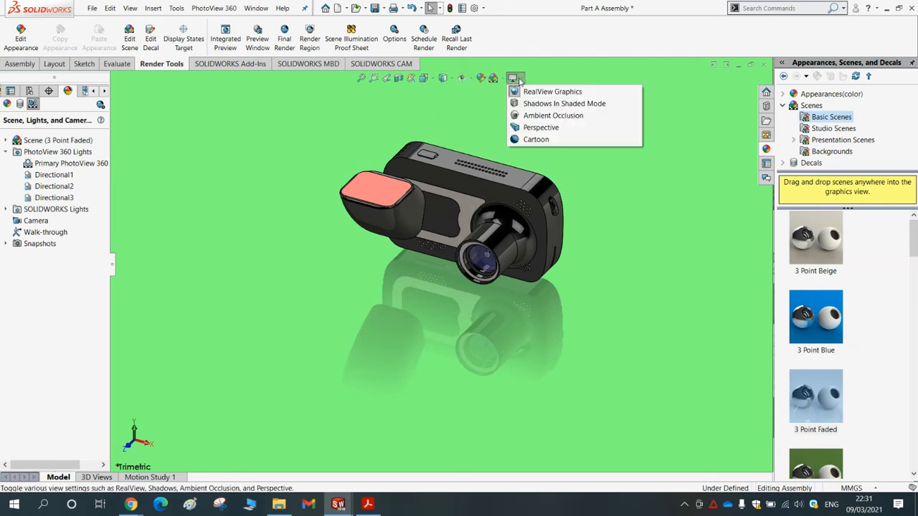
left_click(547, 103)
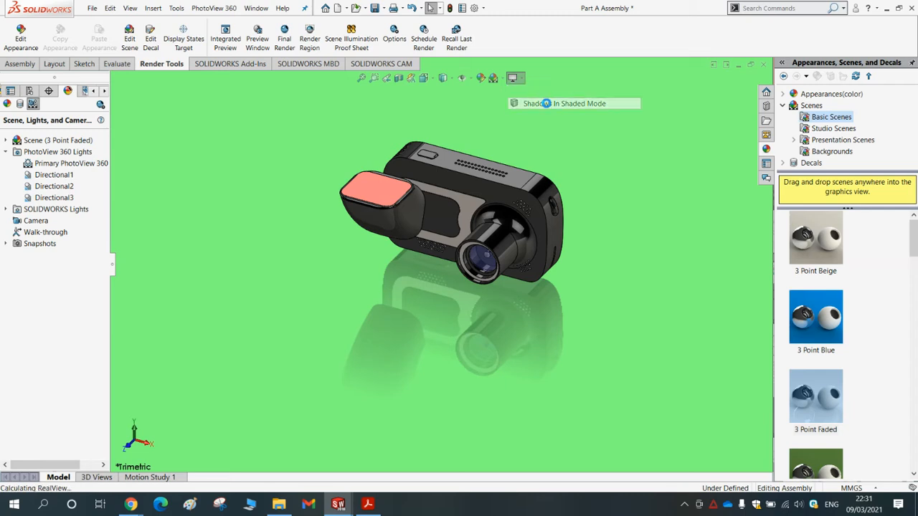
mouse_move(523, 80)
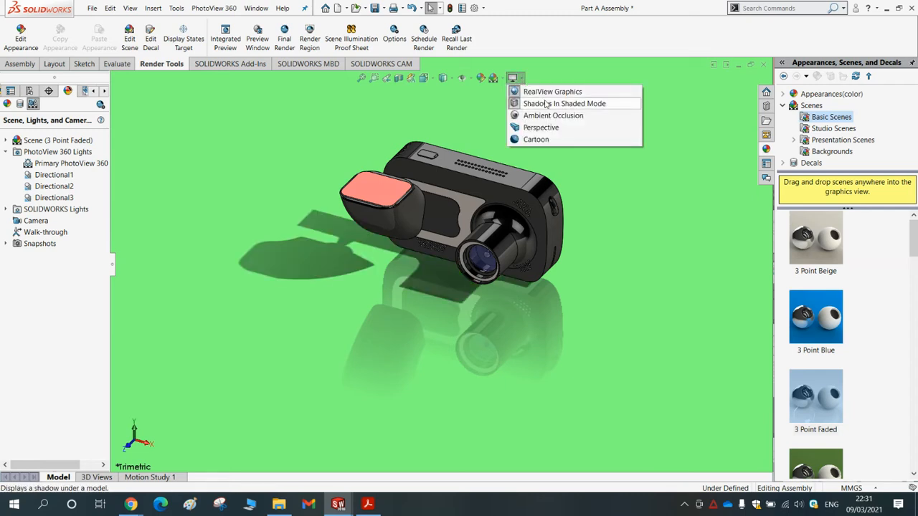
left_click(546, 104)
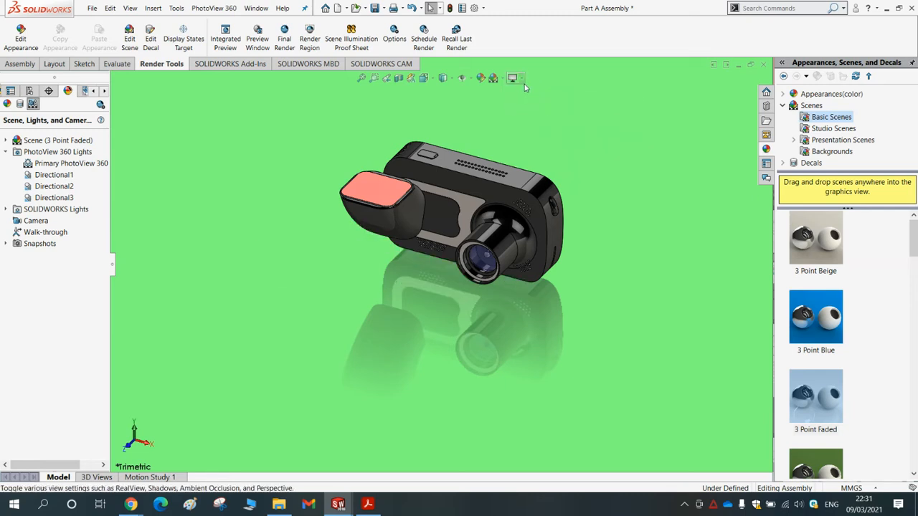
Toggle RealView Graphics off, on and off again to compare the model's display.
left_click(543, 92)
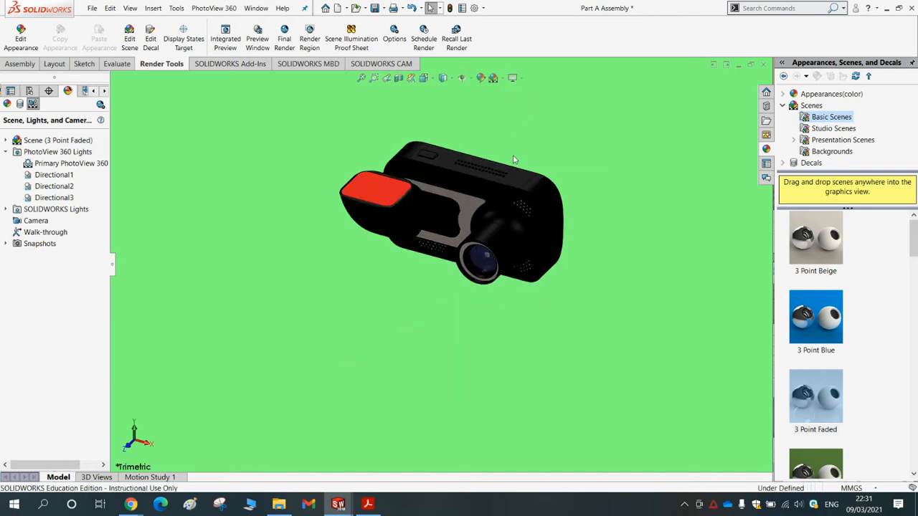
left_click(538, 92)
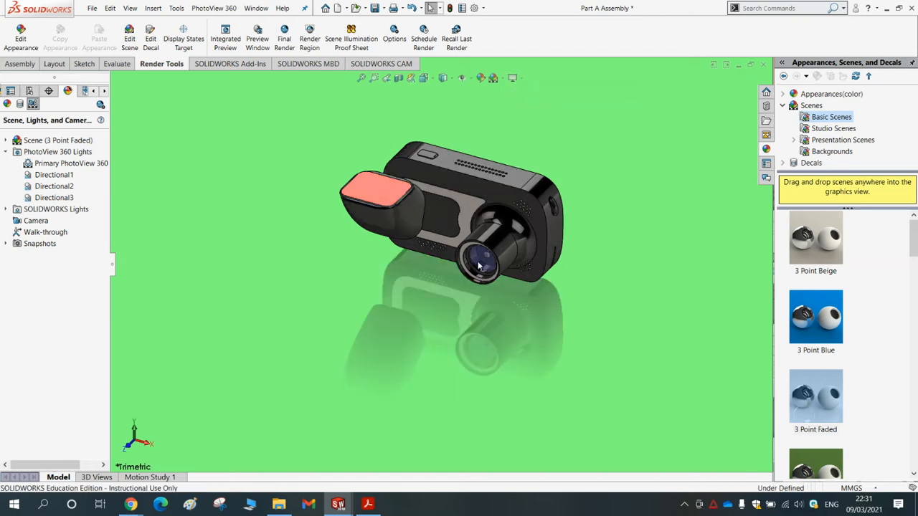
mouse_move(523, 78)
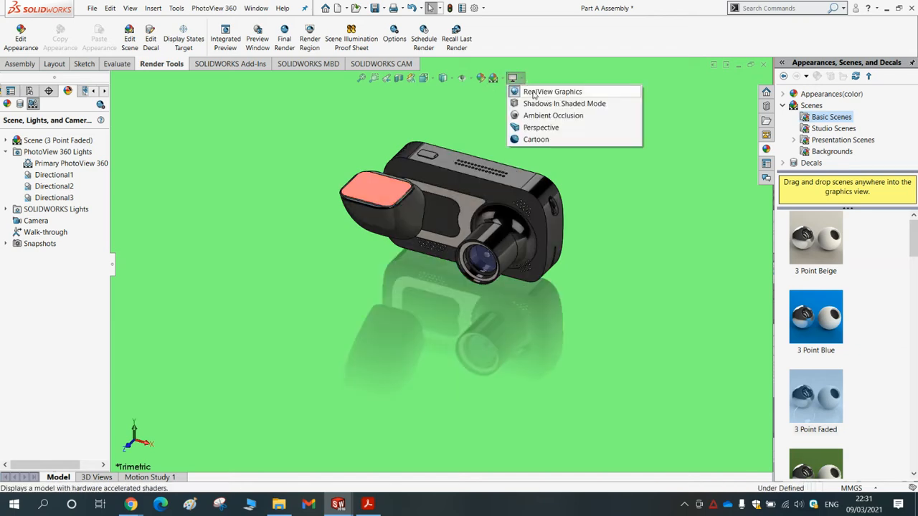
left_click(537, 92)
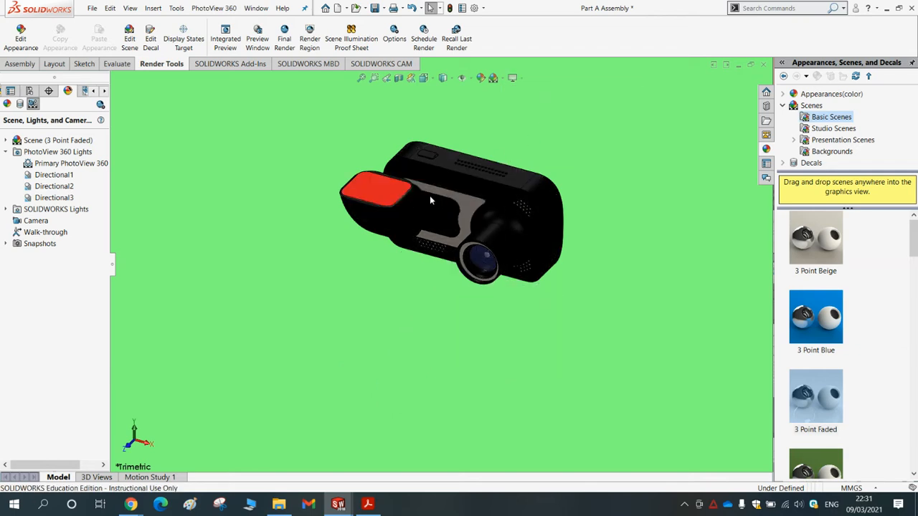
Start the PhotoView 360 preview window for the enlarged dash cam, turning on perspective view for the rendering.
scroll(510, 194, "down", 5)
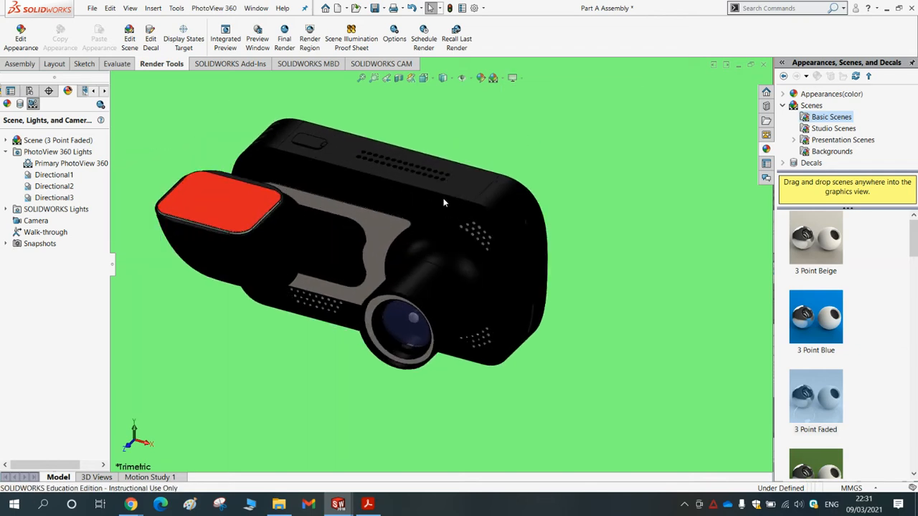
scroll(229, 212, "up", 1)
scroll(244, 213, "down", 1)
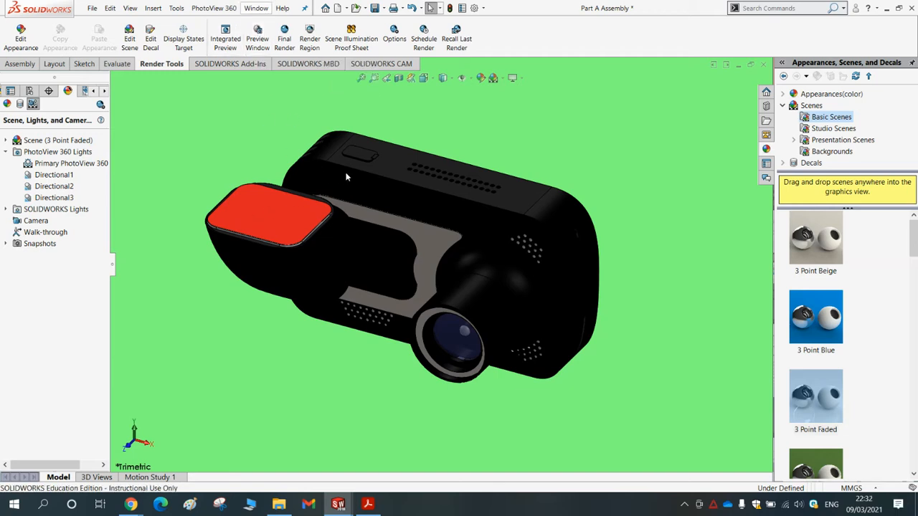
left_click(259, 42)
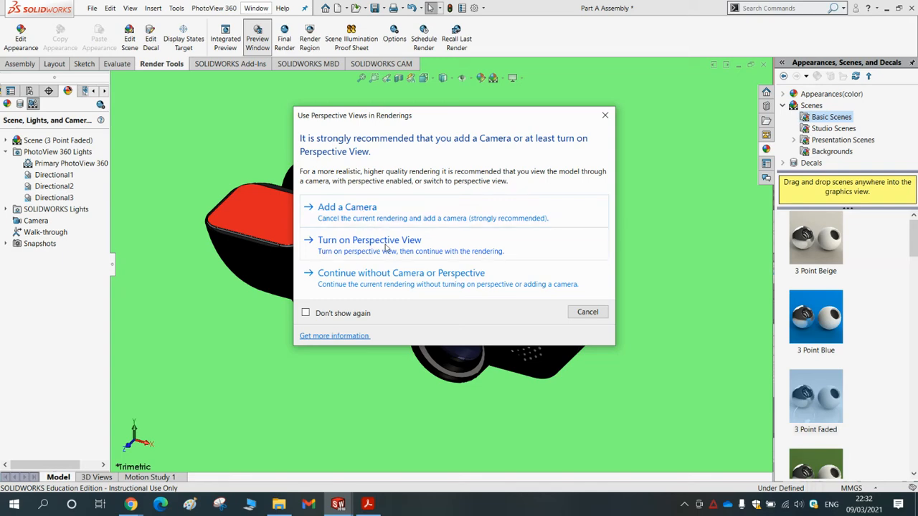
left_click(387, 246)
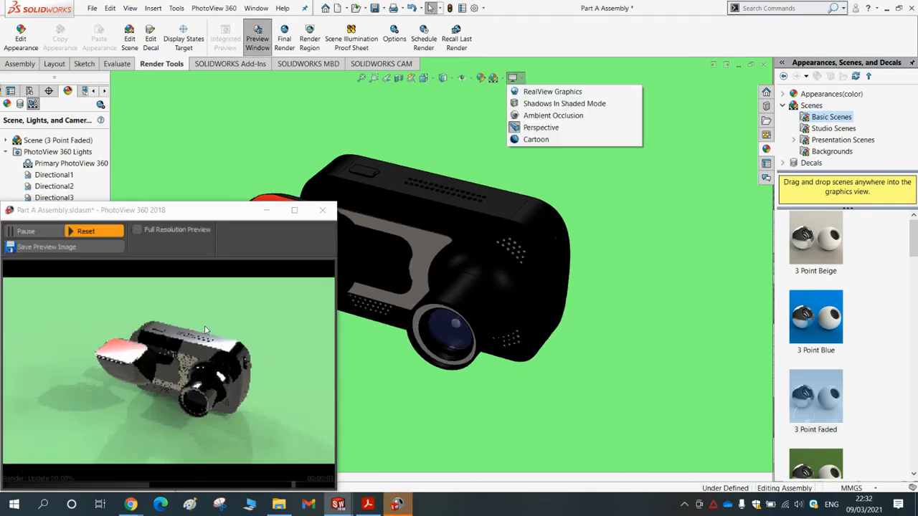
Turn off perspective and enable RealView Graphics and Ambient Occlusion for the model view.
left_click(541, 128)
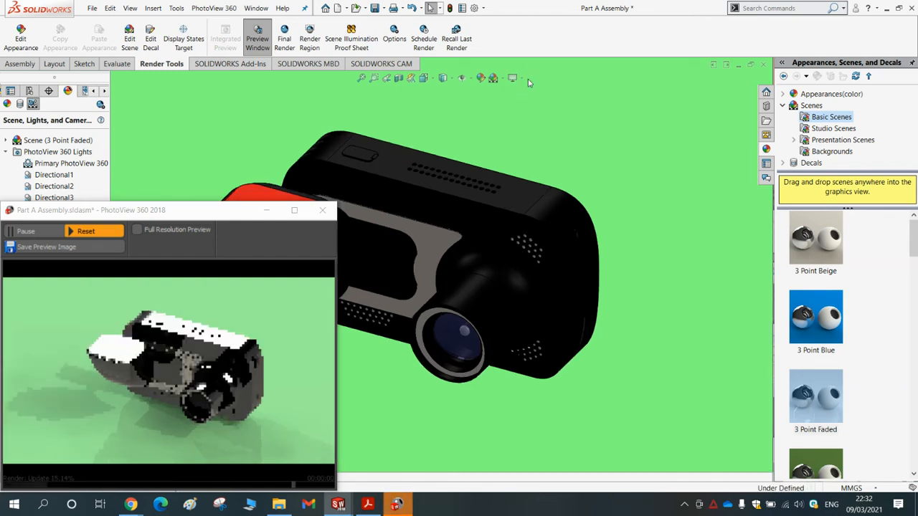
left_click(524, 81)
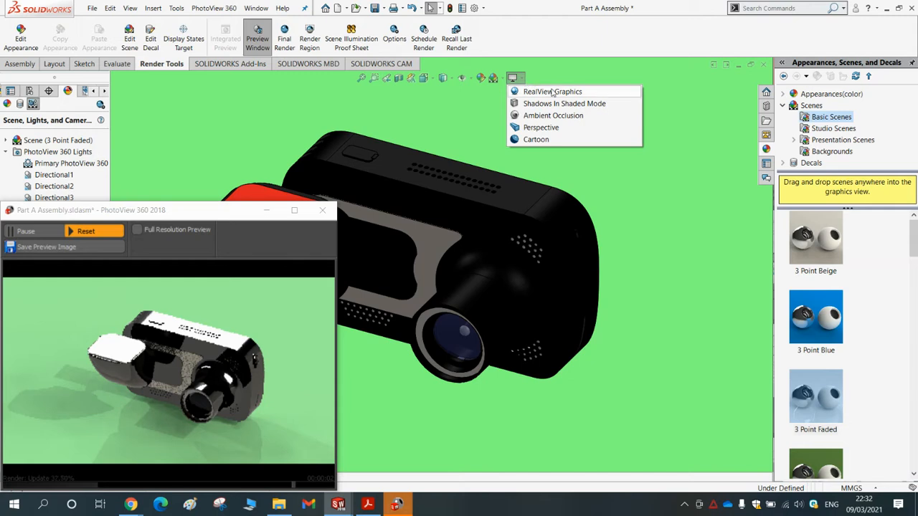
left_click(553, 92)
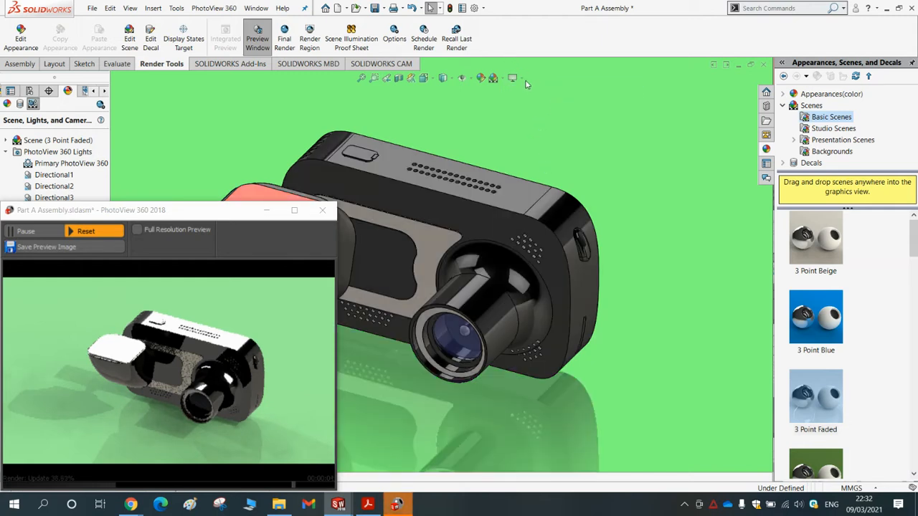
left_click(524, 81)
left_click(541, 116)
Turn on Perspective and Shadows In Shaded Mode for the model view.
left_click(524, 79)
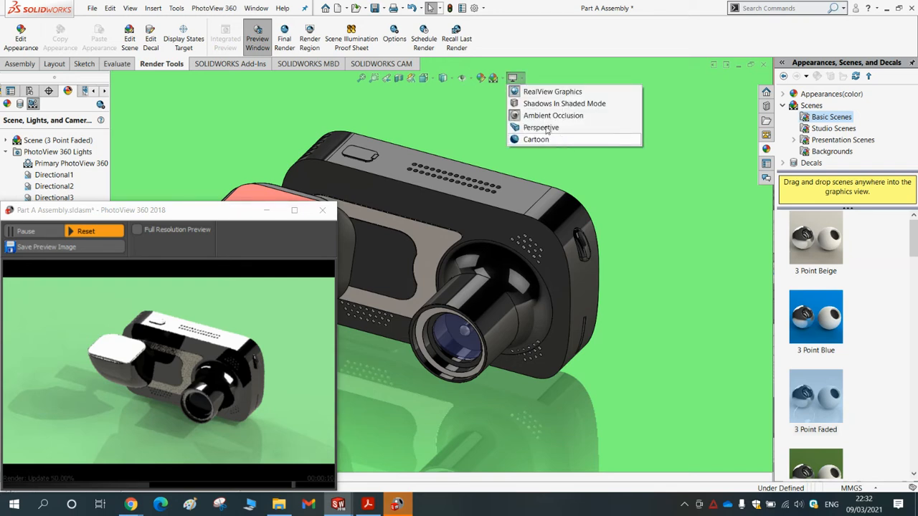
left_click(546, 127)
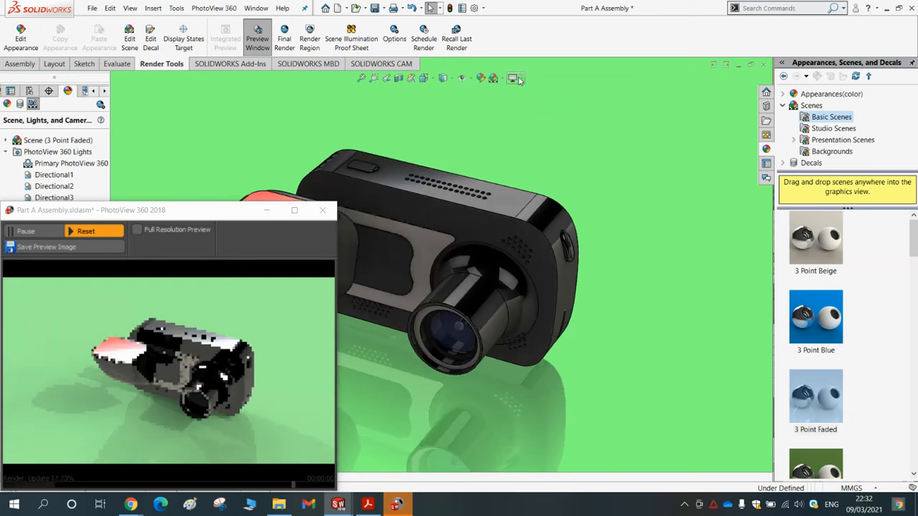
left_click(522, 78)
left_click(546, 104)
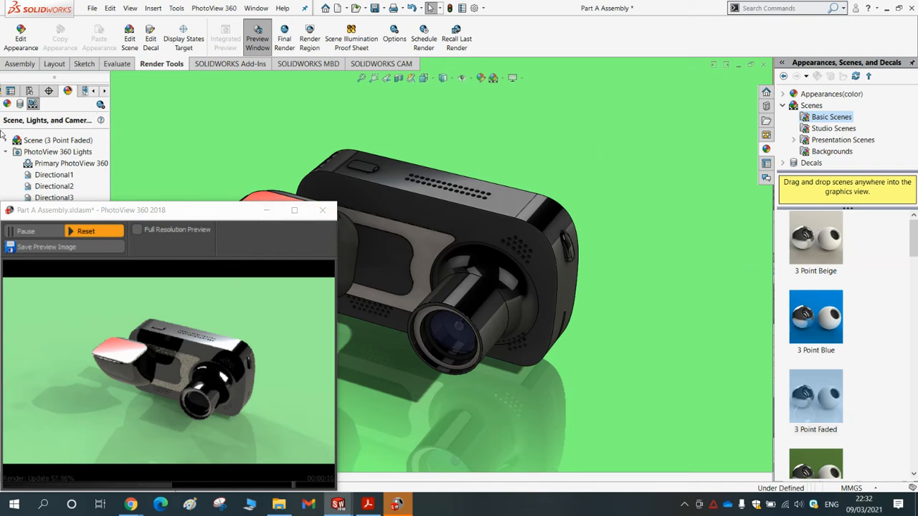
Minimize the preview window and set the scene's background color to white.
left_click(266, 212)
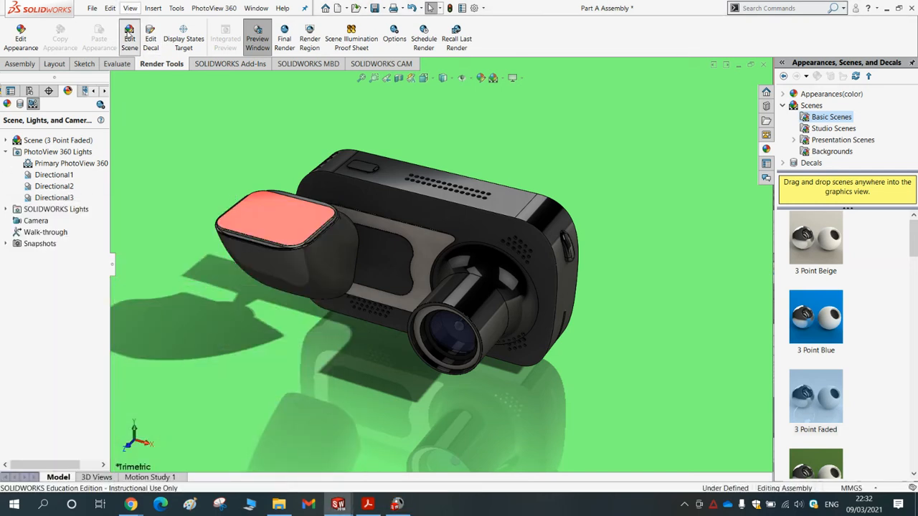
double_click(47, 164)
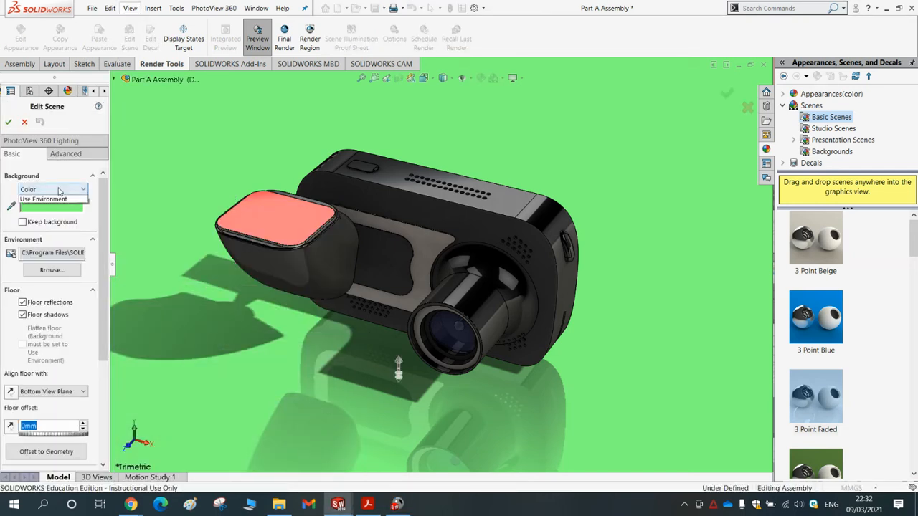
left_click(49, 190)
left_click(49, 208)
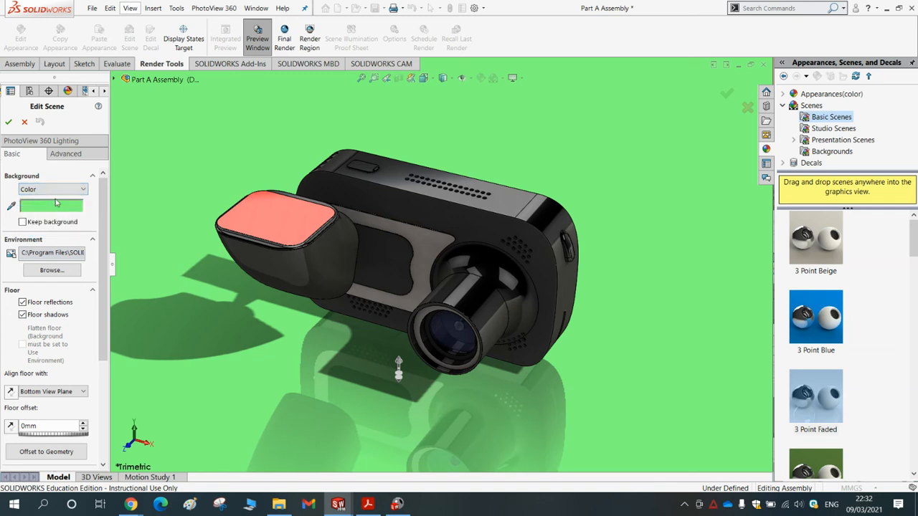
left_click(61, 208)
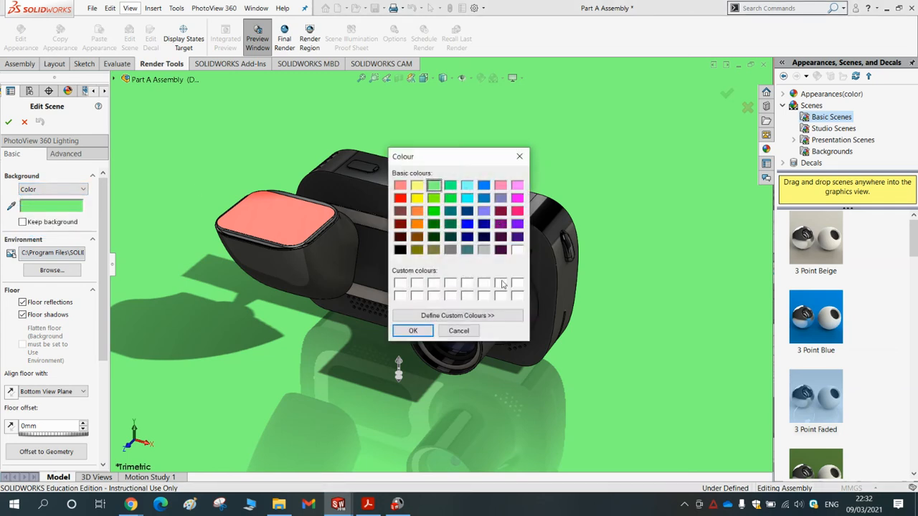
left_click(400, 284)
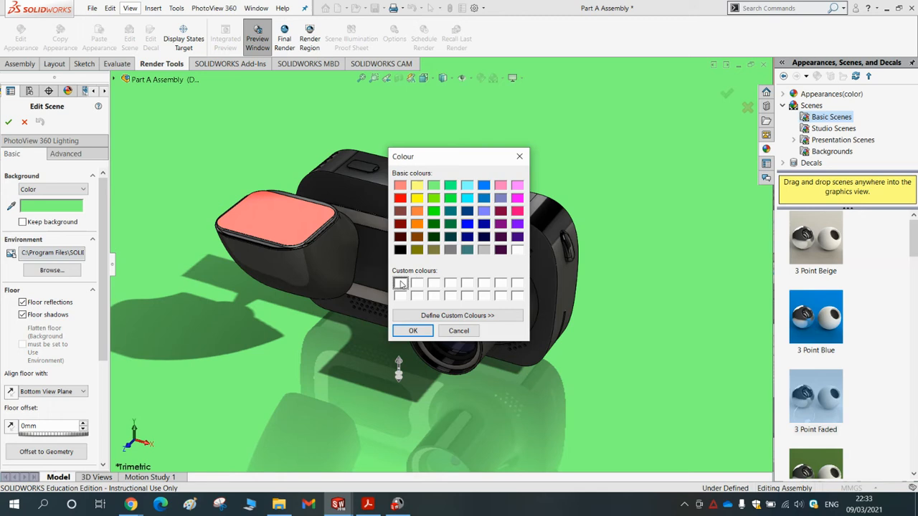
left_click(517, 249)
left_click(426, 328)
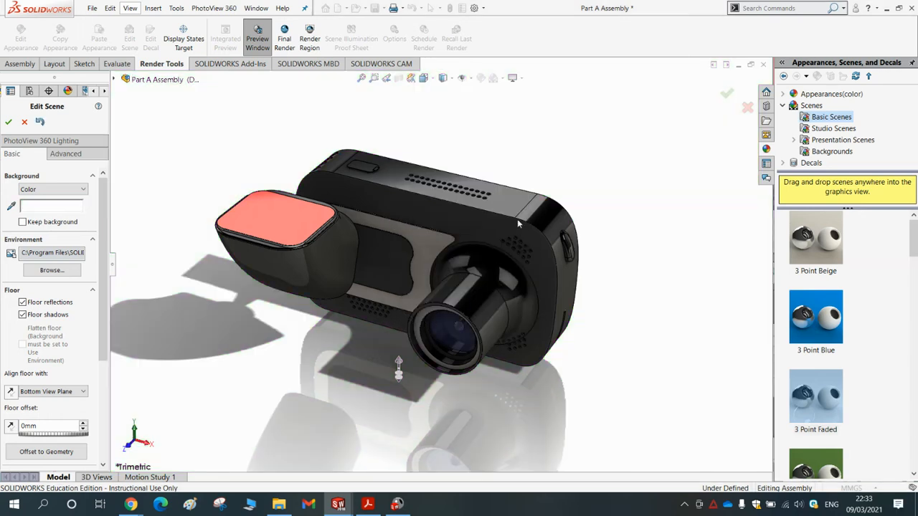
Turn off floor reflections and floor shadows for the scene and accept the scene changes.
left_click(22, 302)
left_click(23, 314)
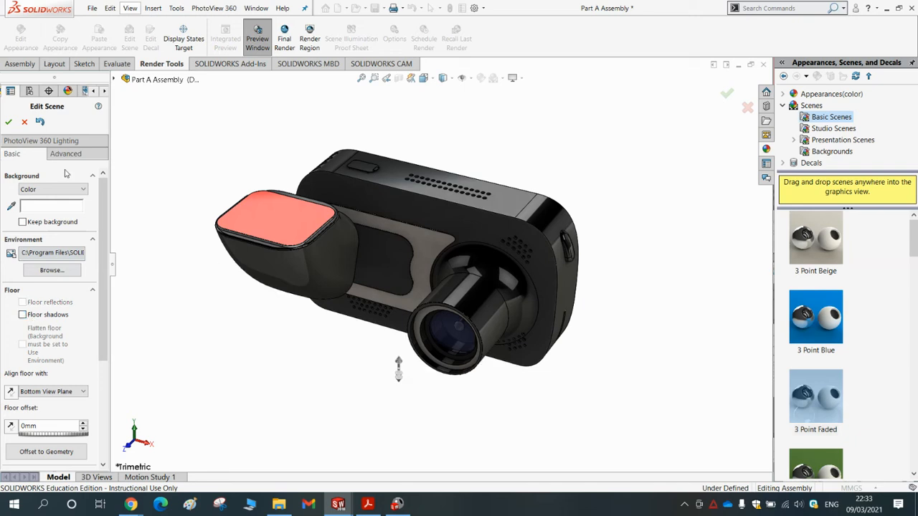
left_click(9, 122)
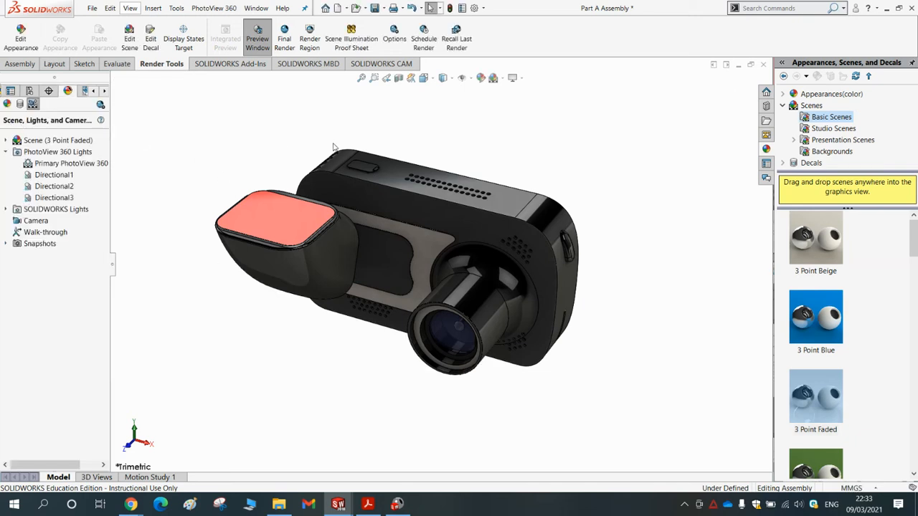
Toggle RealView Graphics off and back on to compare the dash cam's appearance on the white background.
left_click(520, 78)
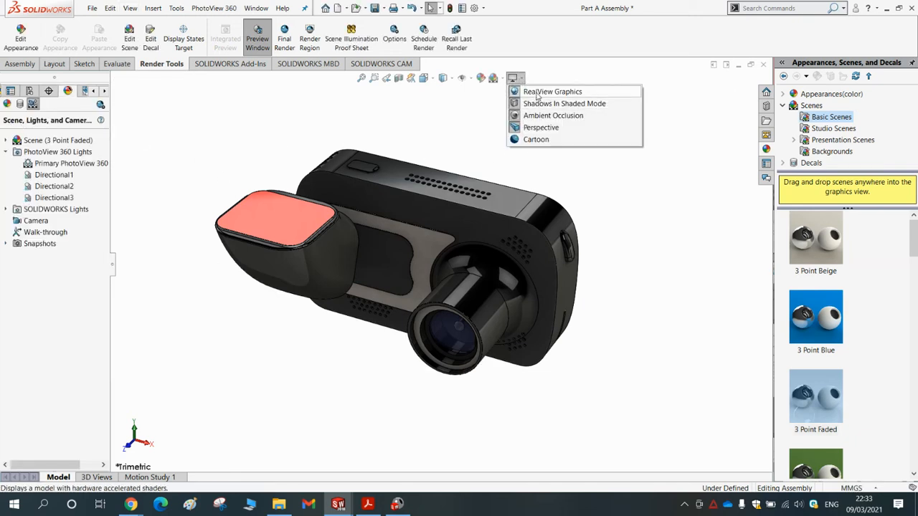
left_click(537, 92)
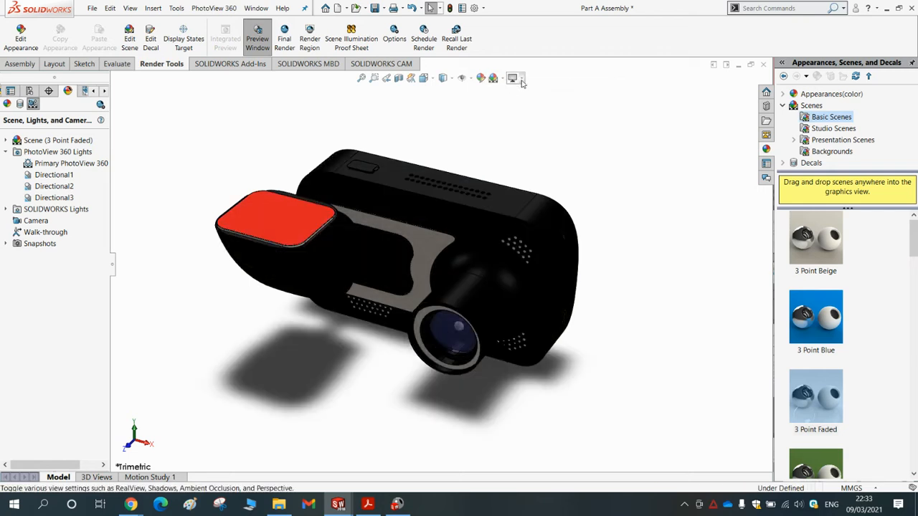
left_click(521, 78)
left_click(545, 94)
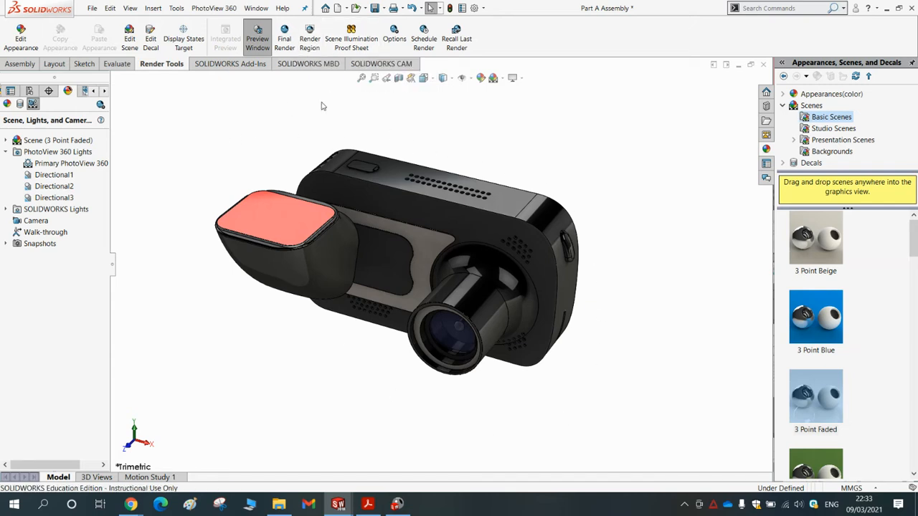
Turn on a render region and enlarge it to enclose the whole dash cam.
left_click(309, 39)
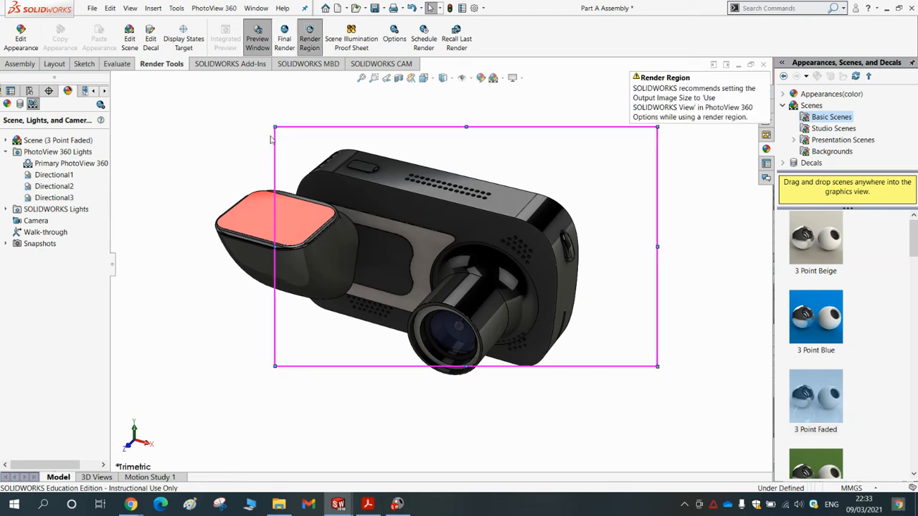
left_click_drag(275, 127, 185, 109)
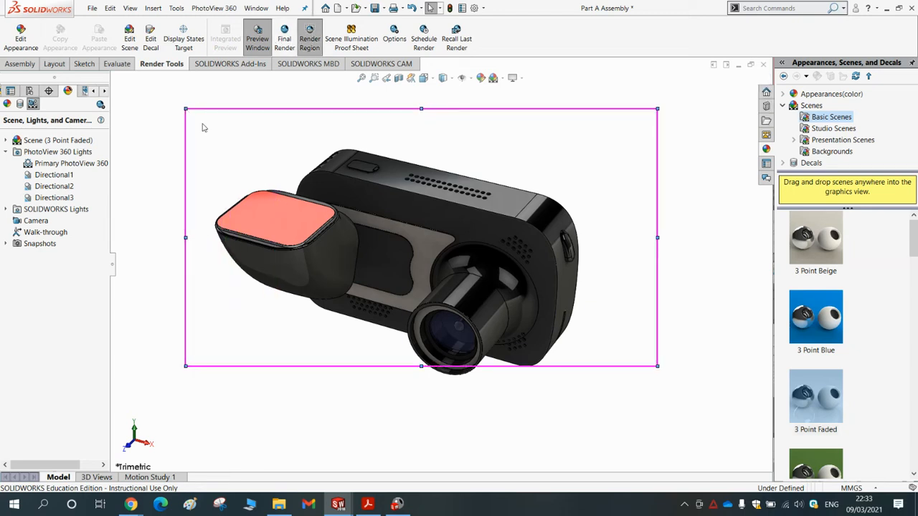
left_click_drag(422, 369, 429, 395)
left_click_drag(428, 137, 430, 117)
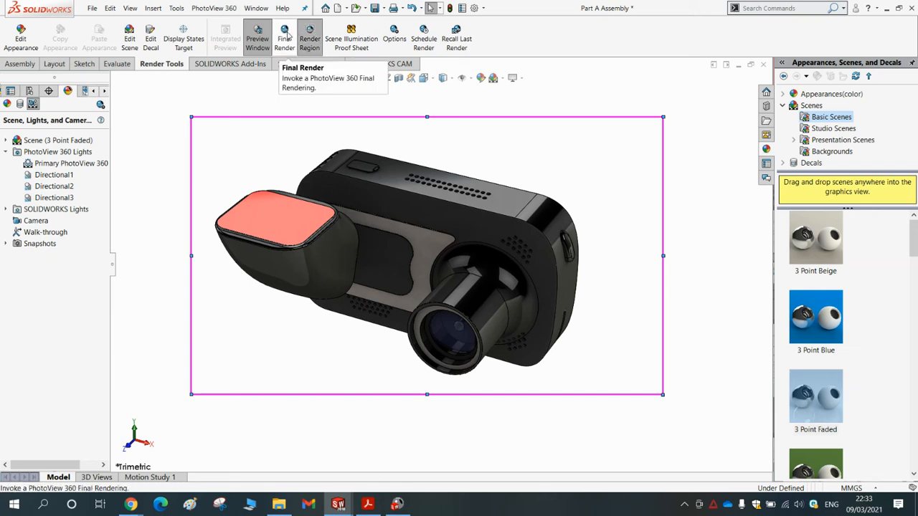
Keep the final render quality at Better in the PhotoView 360 options and start the final render.
left_click(396, 39)
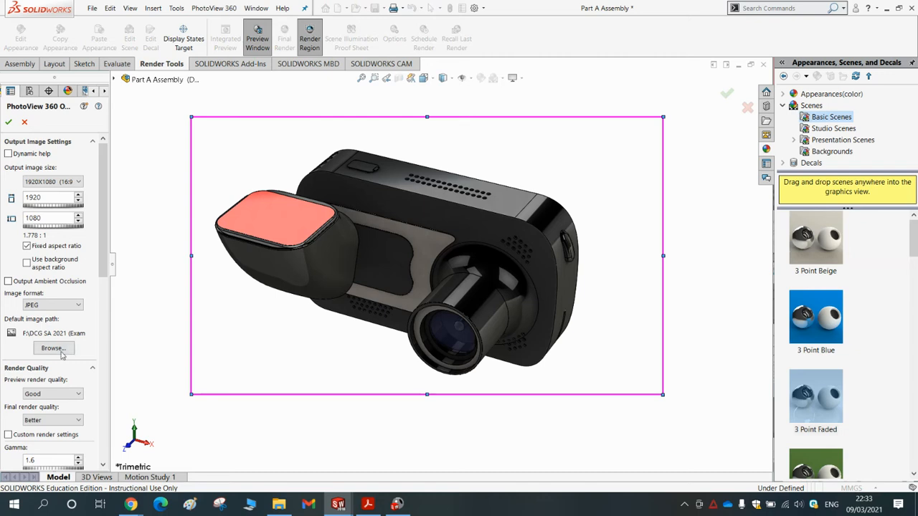
left_click(60, 421)
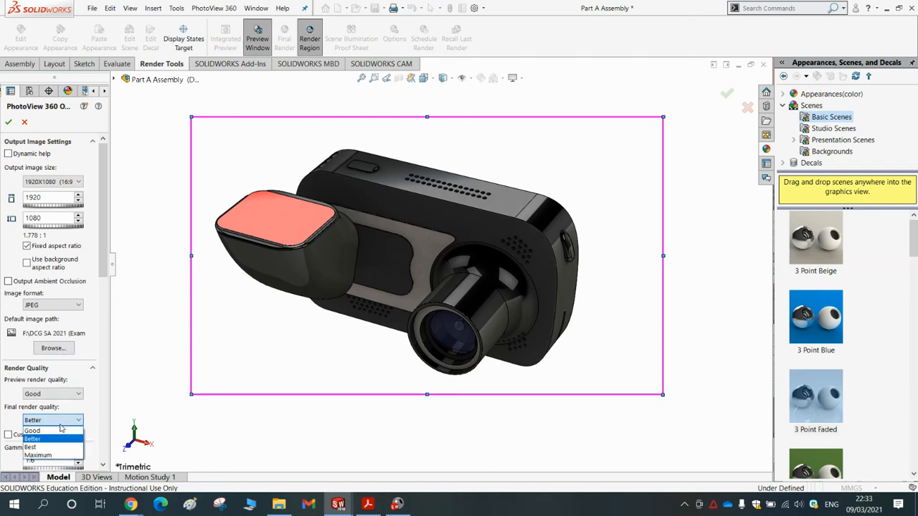
left_click(61, 427)
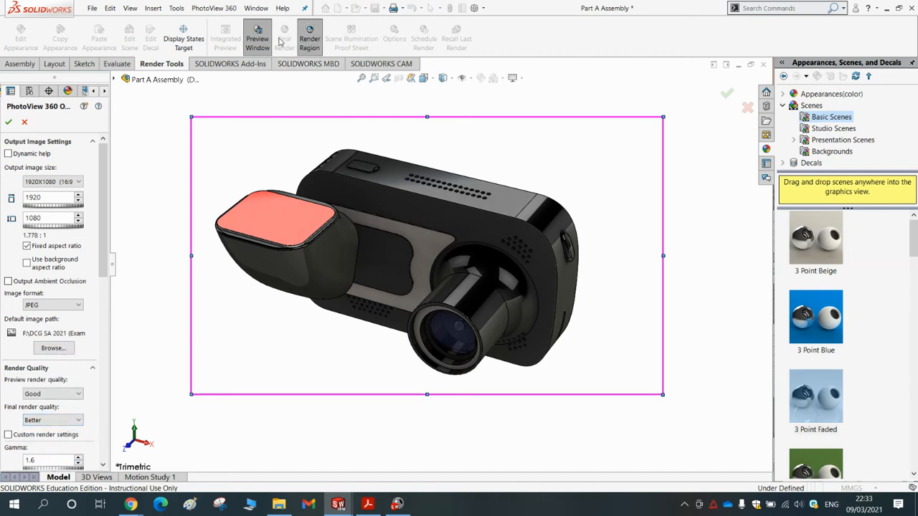
left_click(8, 122)
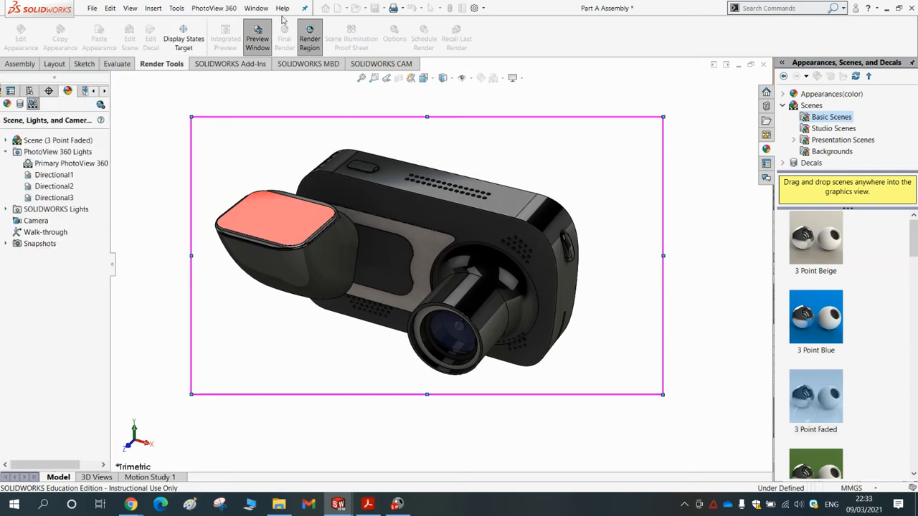
left_click(290, 37)
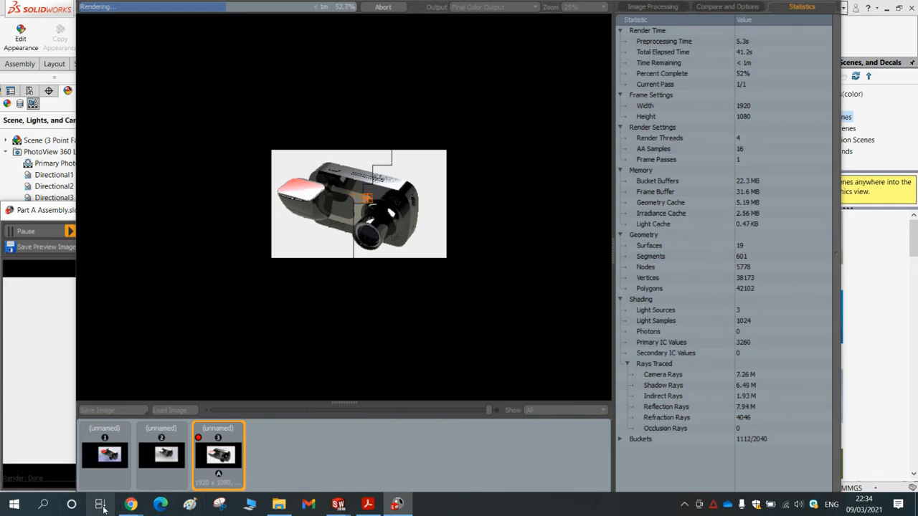
mouse_move(129, 504)
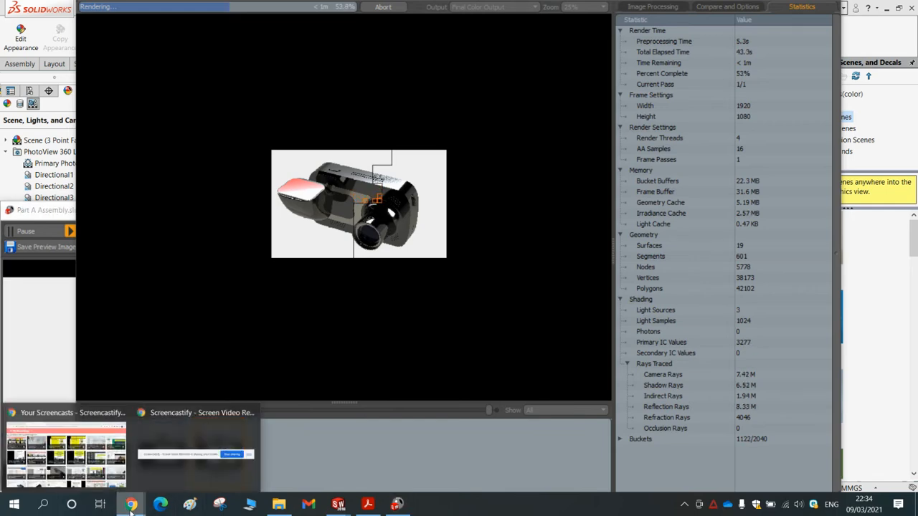
left_click(103, 470)
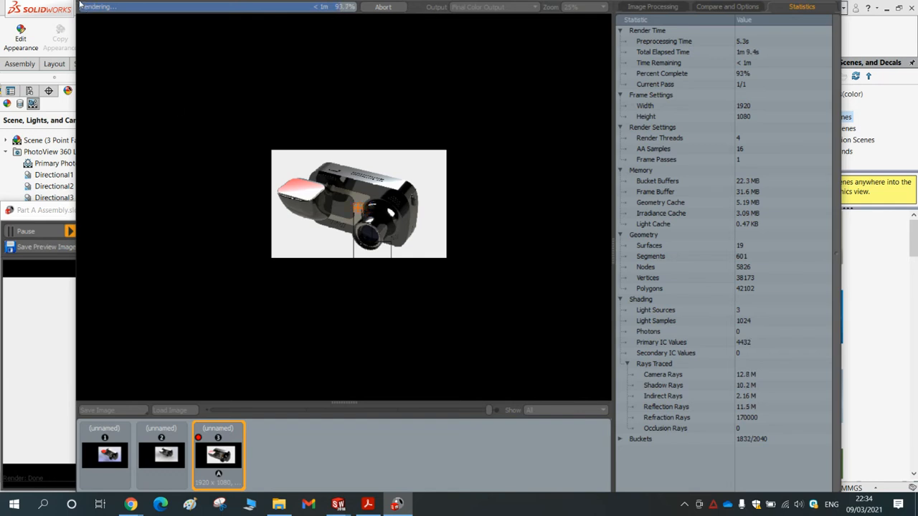
Resize and reposition the Final Render window, and maximize it to fill the screen.
left_click_drag(75, 5, 176, 43)
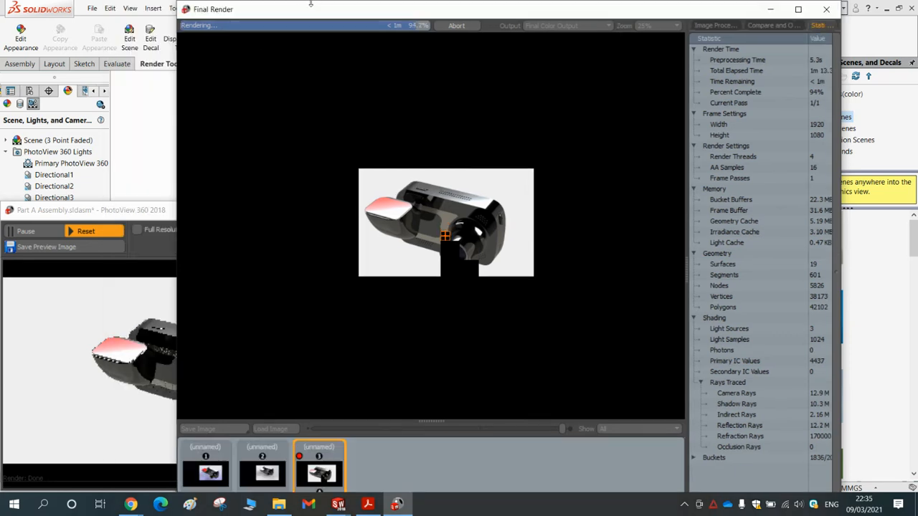
left_click_drag(310, 4, 304, 77)
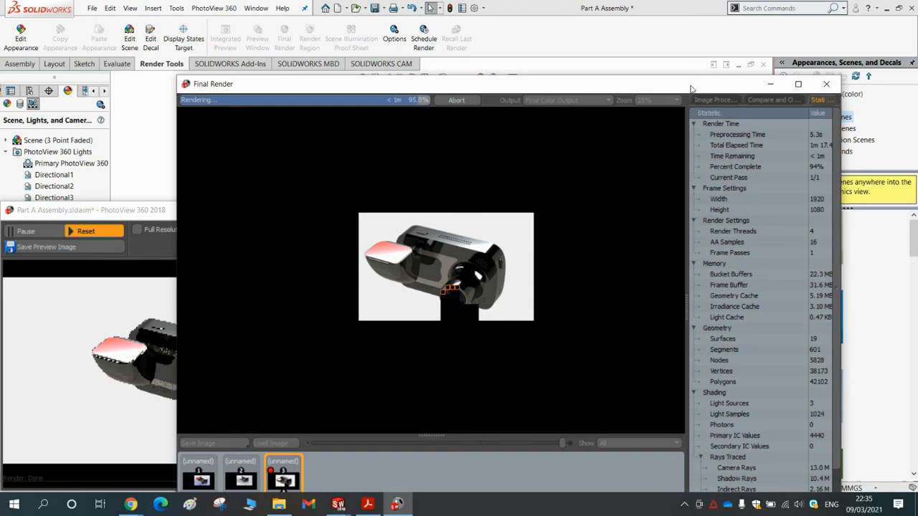
left_click_drag(690, 89, 817, 97)
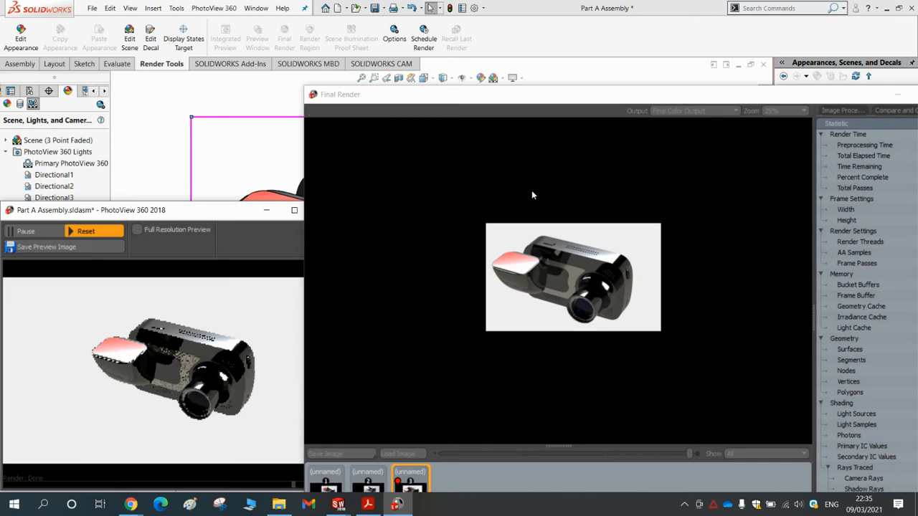
left_click_drag(591, 93, 512, 2)
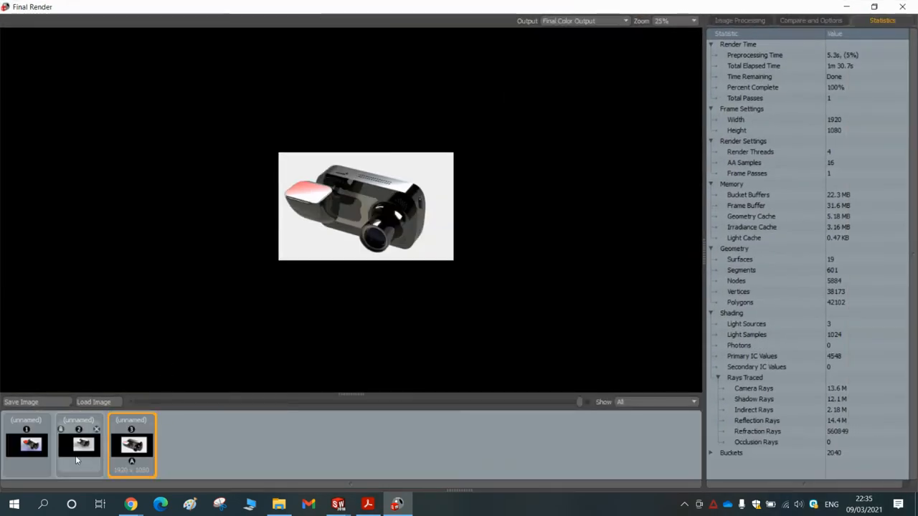
Compare the second and first stored renders with the latest one, and return to the third render.
left_click(77, 447)
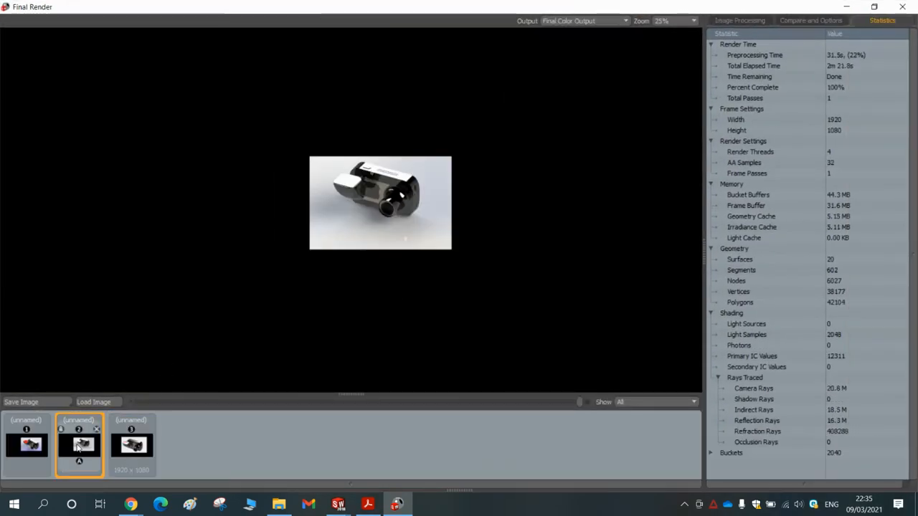
left_click(32, 443)
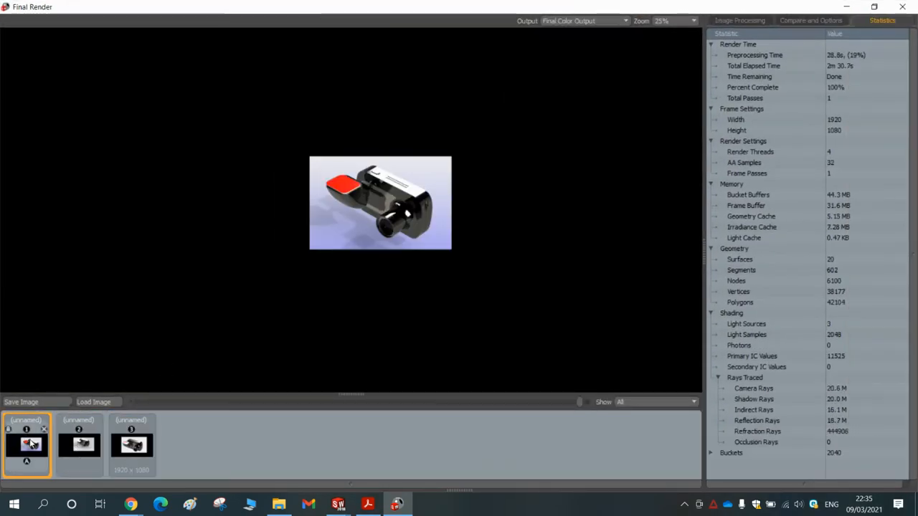
left_click(141, 447)
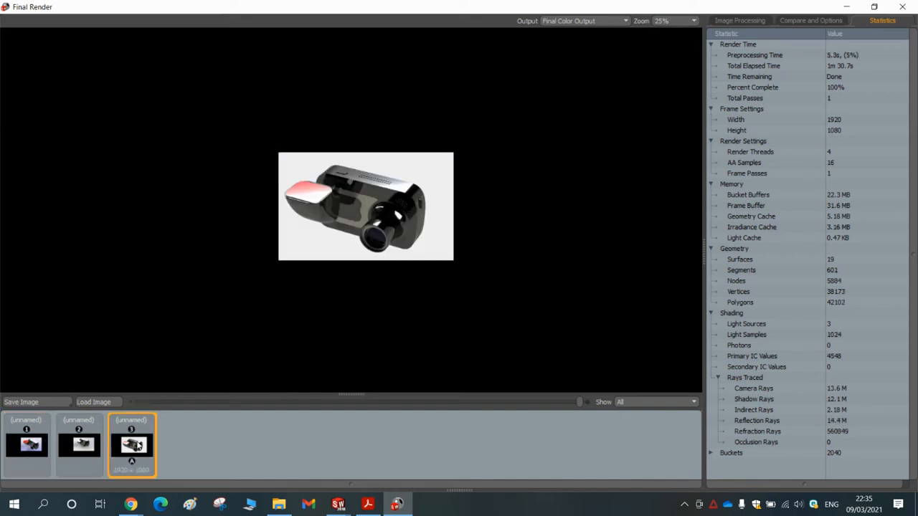
Save the third render as a JPEG image in the Part A folder under a new file name.
left_click(47, 403)
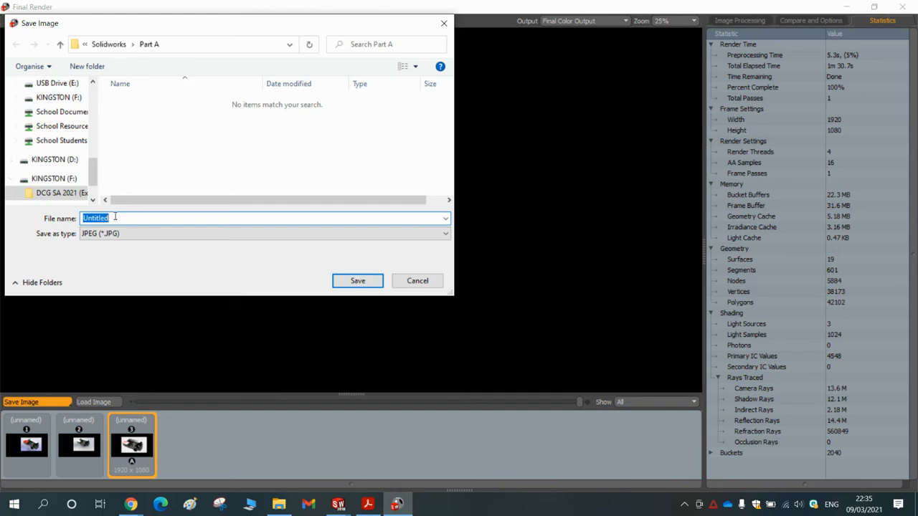
type("f")
left_click(371, 281)
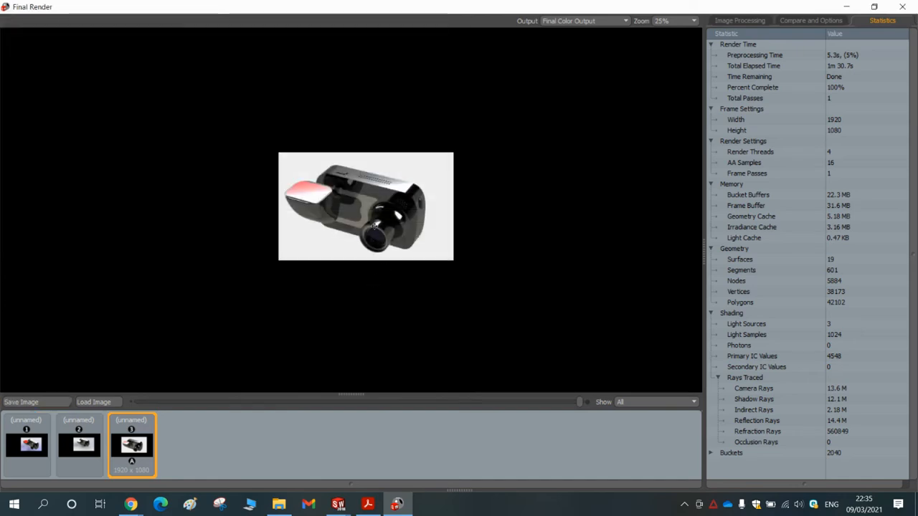
Minimize the Final Render window, turn the dash cam to show its rear screen, and start another final render.
left_click(846, 6)
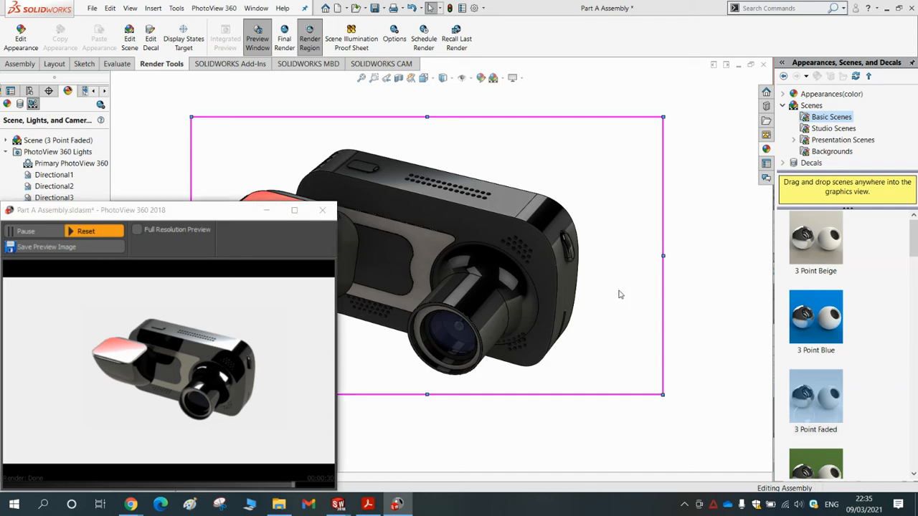
middle_click_drag(618, 292, 494, 362)
scroll(504, 368, "up", 3)
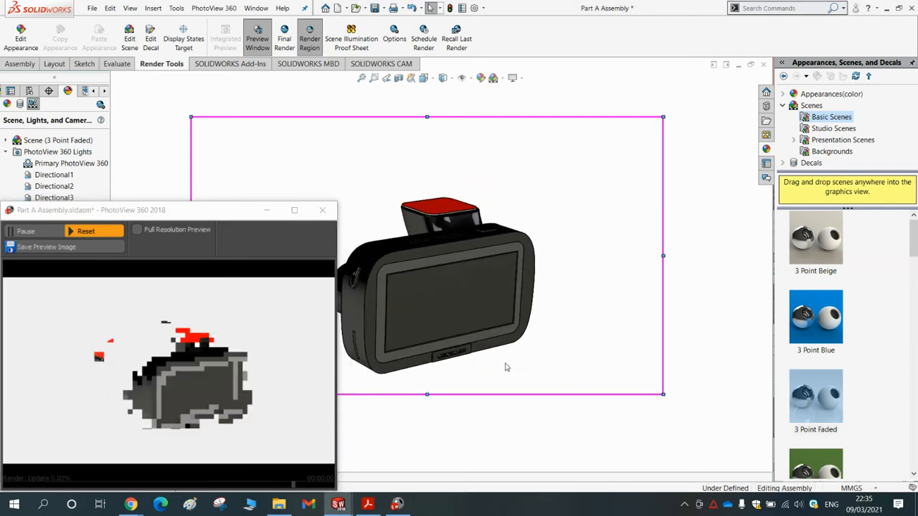
scroll(463, 321, "down", 1)
scroll(463, 317, "down", 2)
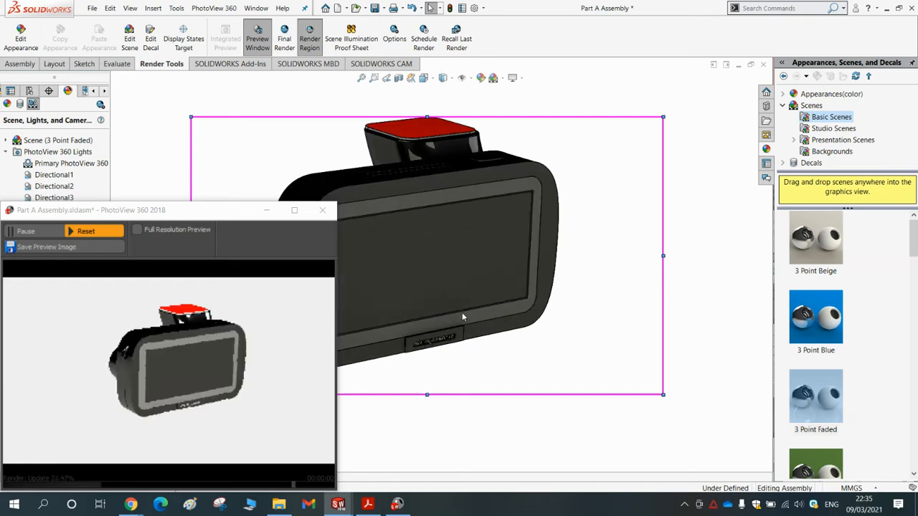
scroll(462, 312, "up", 1)
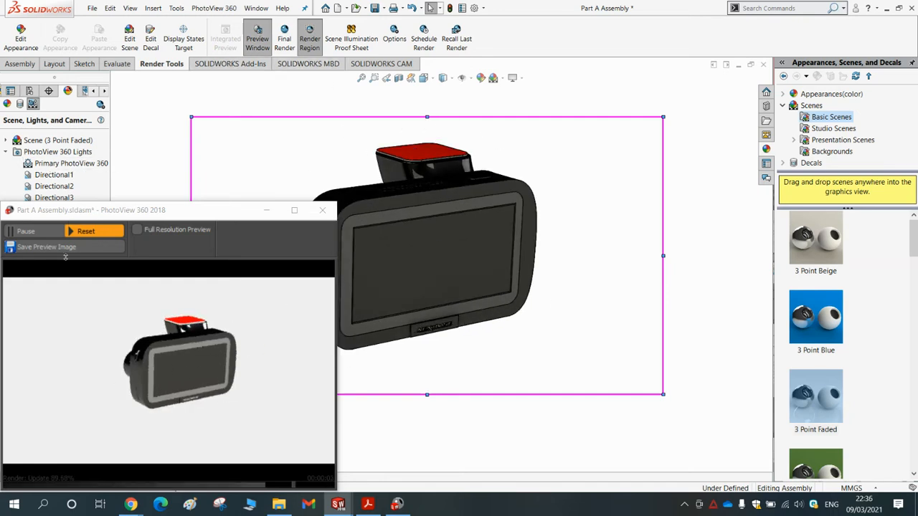
left_click(284, 30)
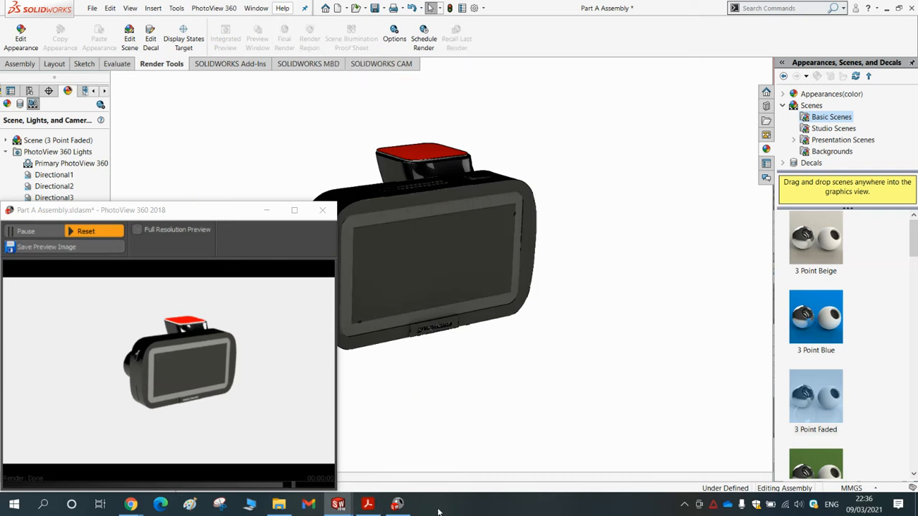
Minimize the PhotoView 360 preview window and let the final render of the rear view finish in the Final Render window.
left_click(400, 511)
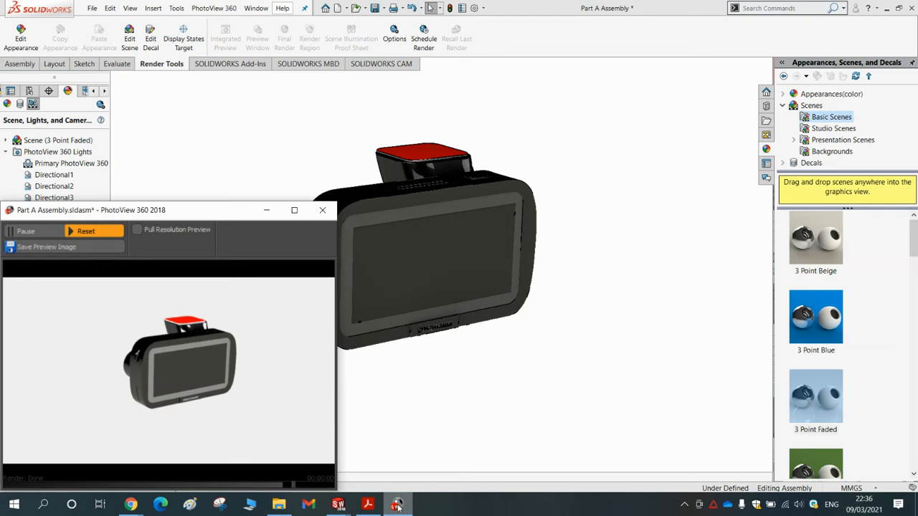
left_click(266, 210)
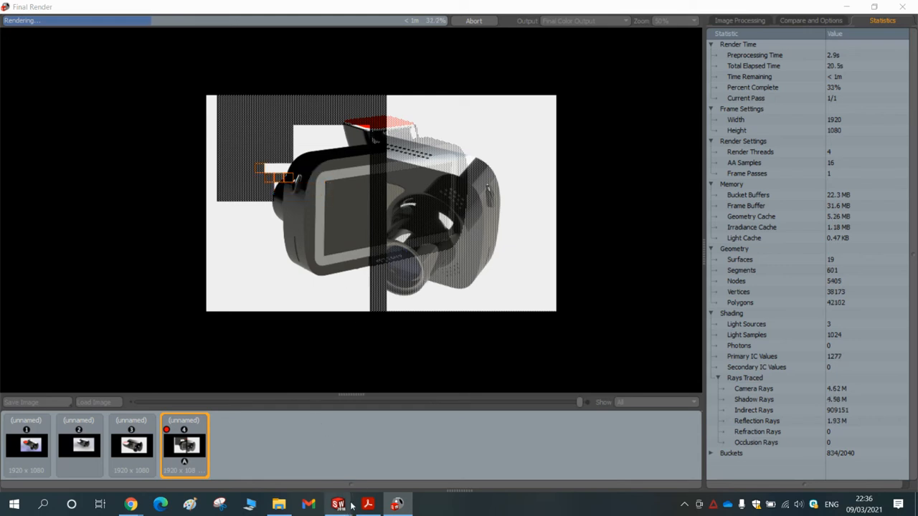
mouse_move(342, 505)
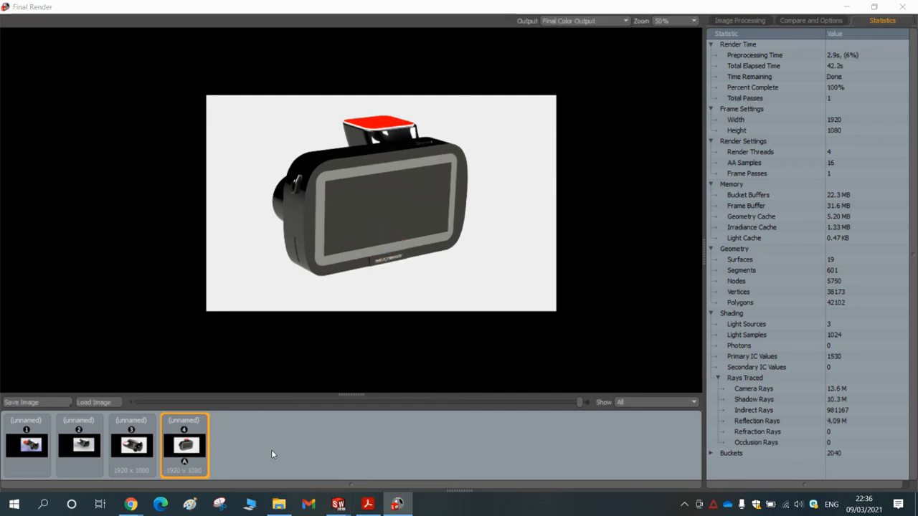
Save the finished render as a JPEG image named "Rear View" in the Part A folder.
left_click(31, 404)
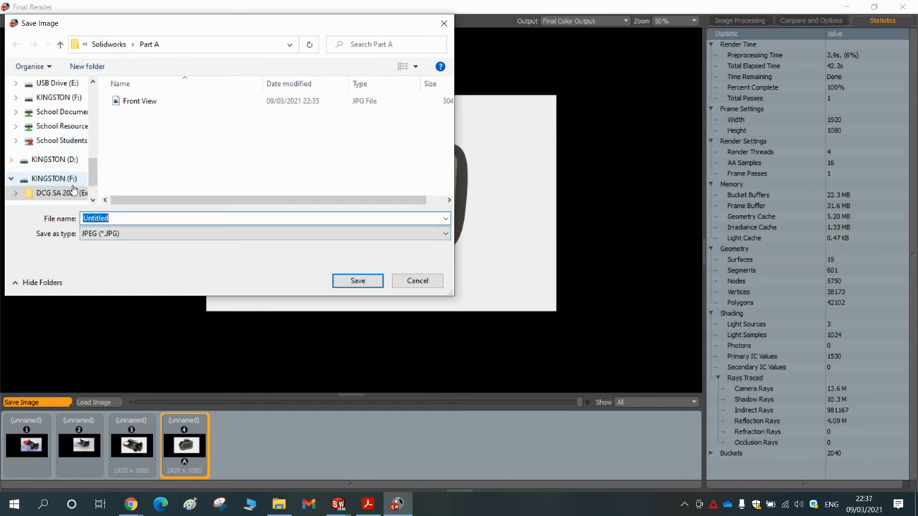
type("RE")
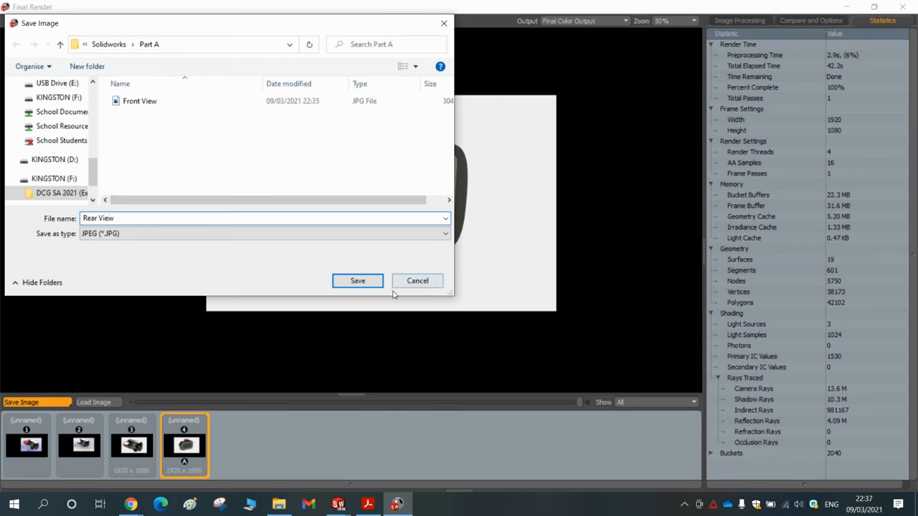
left_click(368, 282)
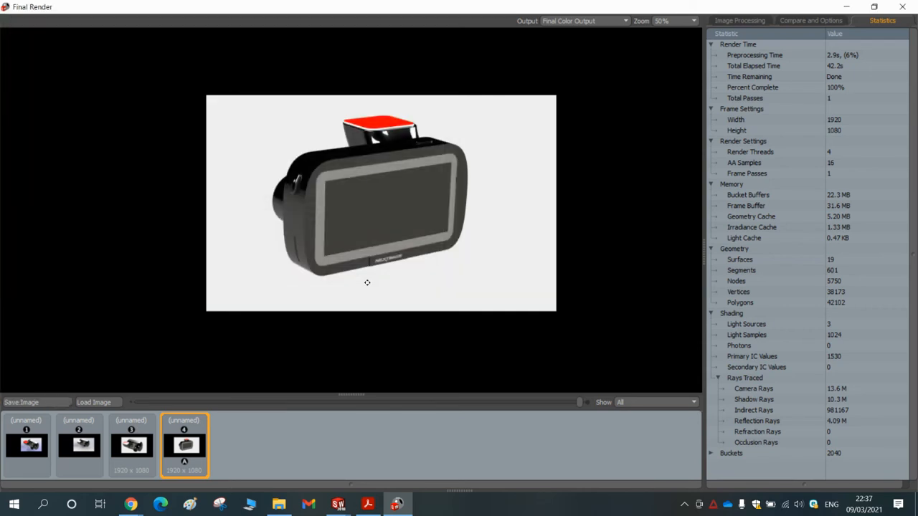
Switch to the Drawing Sheet Part B document and minimize the PhotoView 360 preview covering it.
left_click(337, 504)
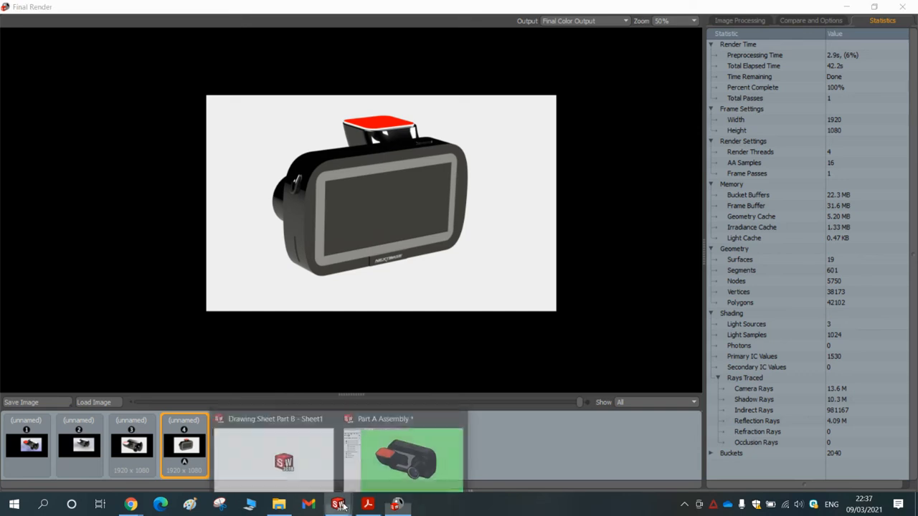
left_click(304, 453)
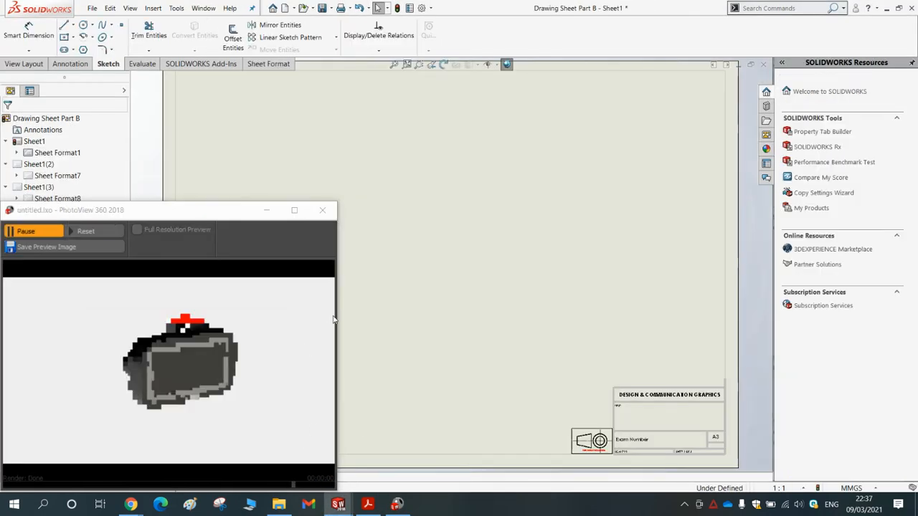
left_click(266, 210)
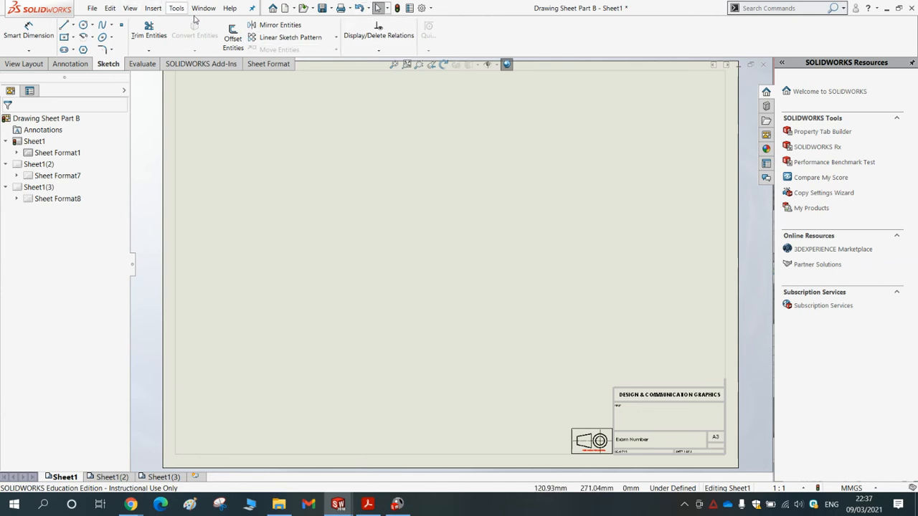
Insert the "Front View" picture from the Solidworks Part A folder into Sheet1 of the drawing.
left_click(158, 10)
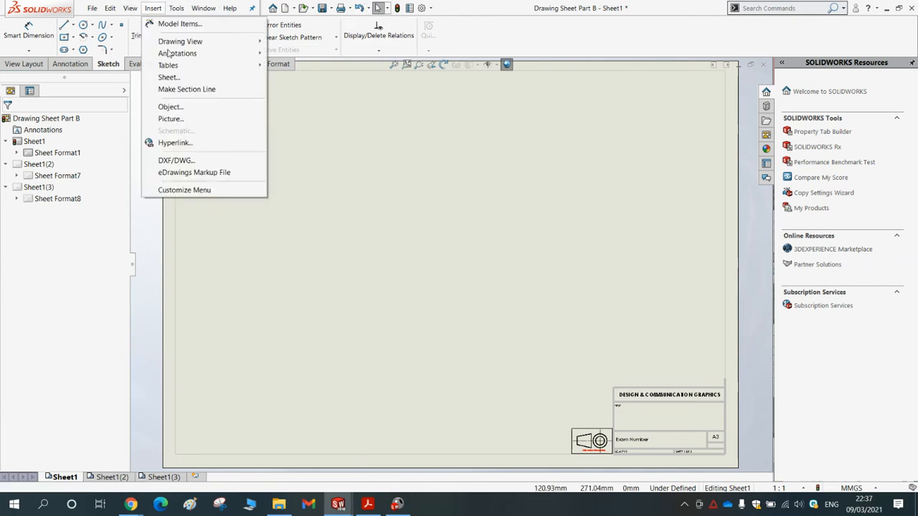
left_click(185, 119)
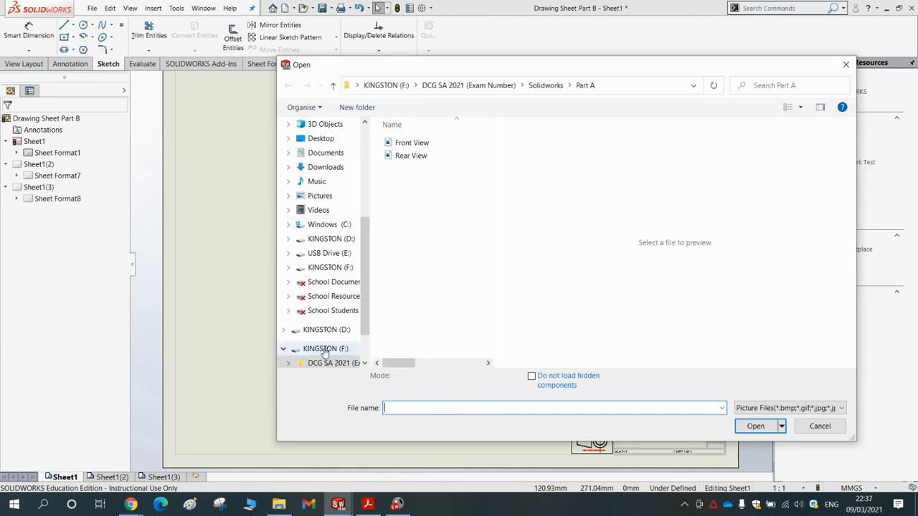
left_click(324, 349)
double_click(437, 143)
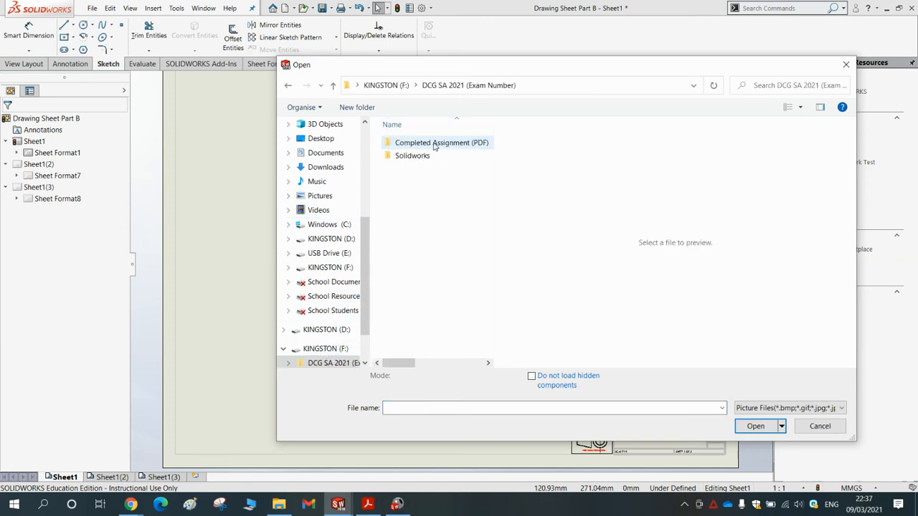
double_click(416, 156)
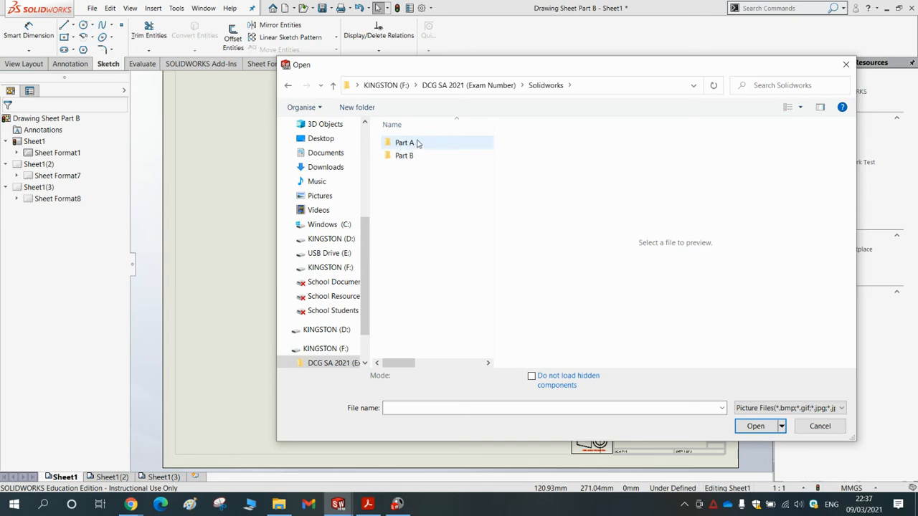
double_click(418, 142)
left_click(416, 145)
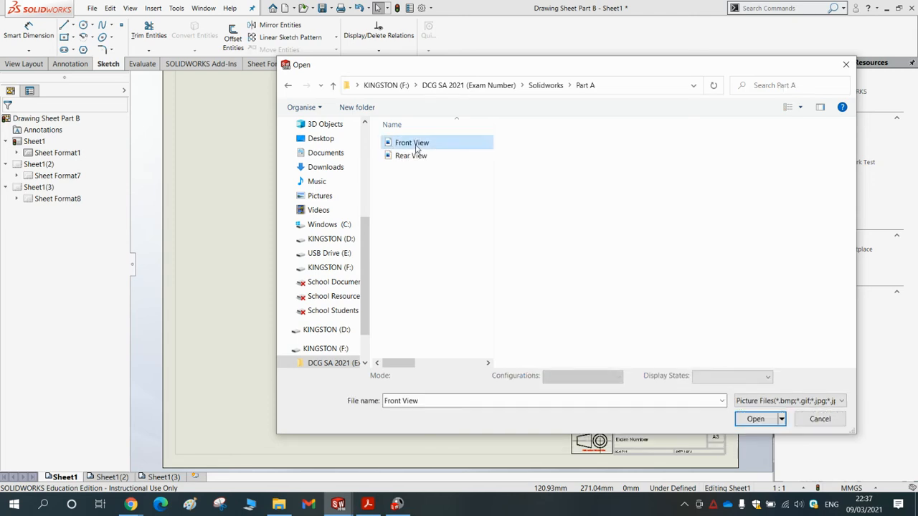
left_click(754, 420)
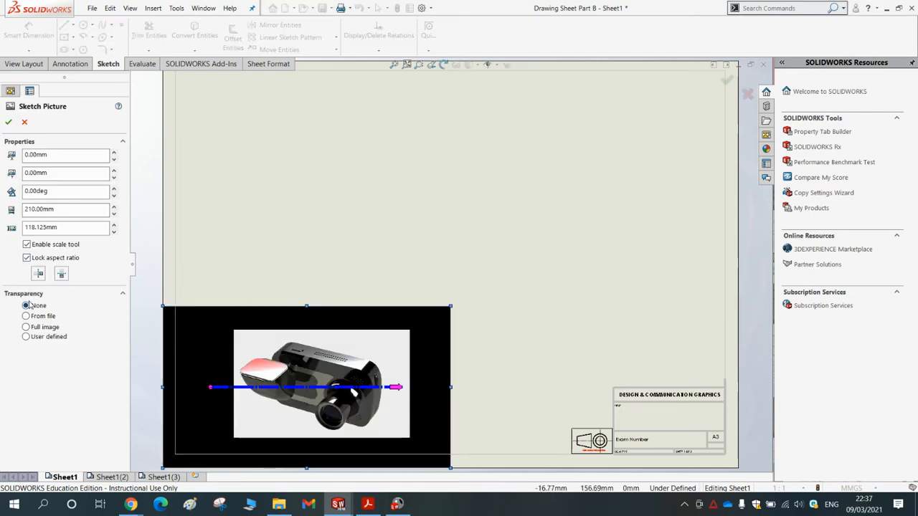
Disable the picture's scale tool, then resize it to about 95 × 54 mm and place it at about X 56 mm, Y 163 mm.
left_click(26, 245)
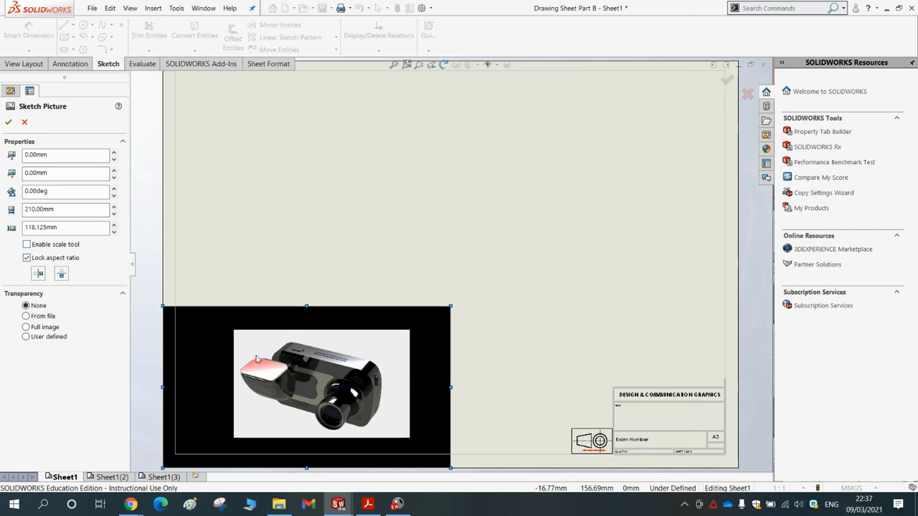
left_click_drag(256, 359, 293, 273)
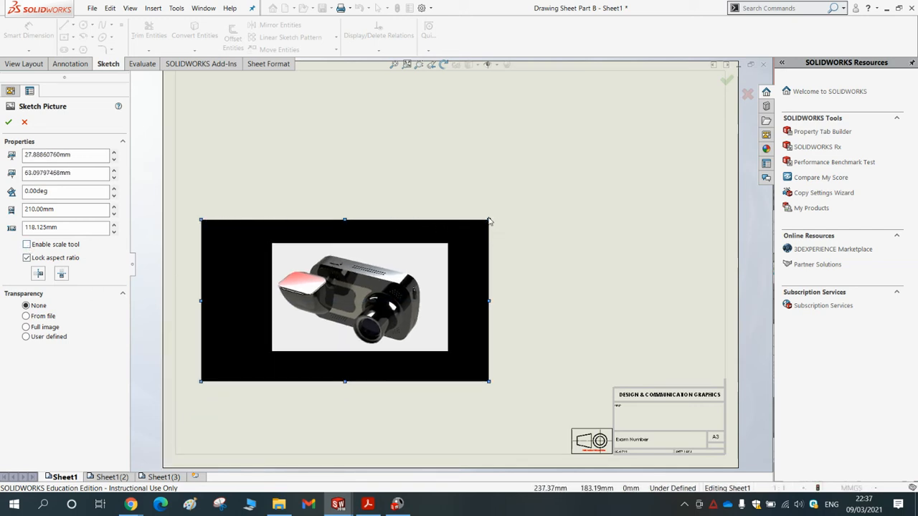
left_click_drag(488, 221, 331, 308)
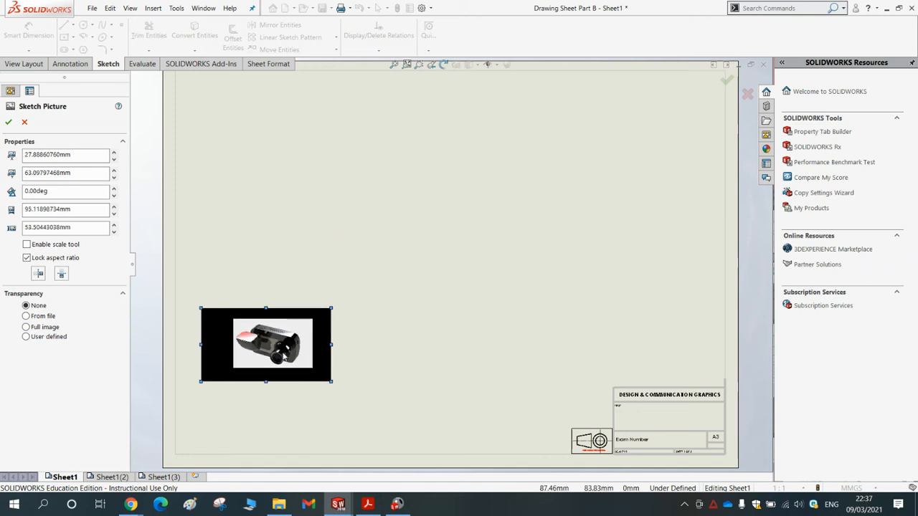
left_click_drag(286, 357, 323, 219)
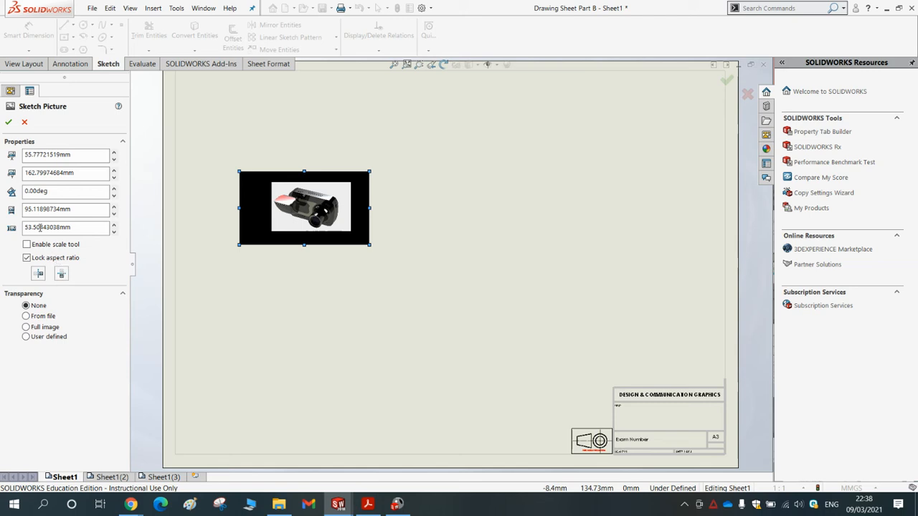
left_click(8, 123)
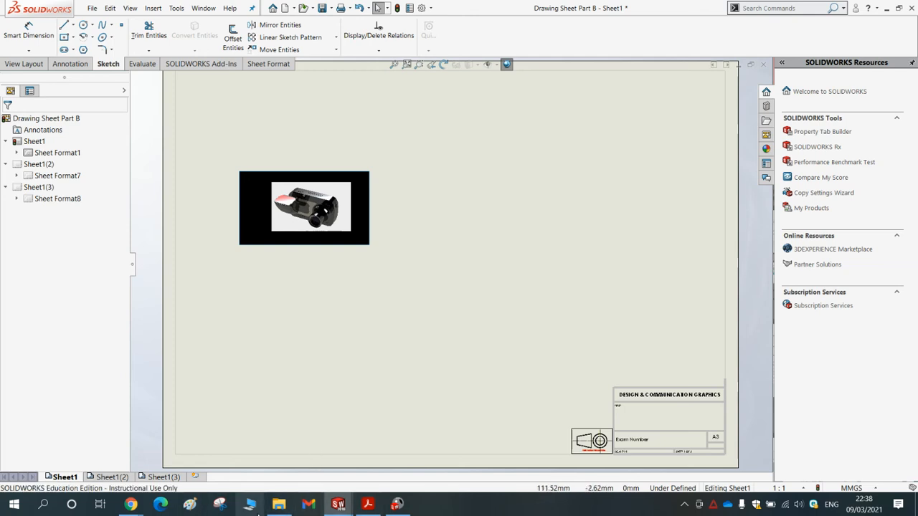
Switch to the Part A folder in File Explorer and open the "Front View" image for cropping in Photos.
left_click(279, 504)
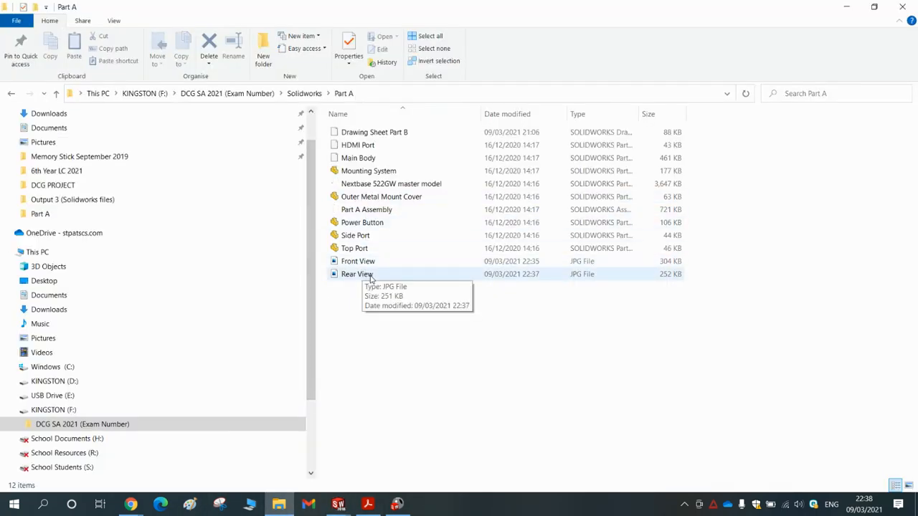
right_click(370, 277)
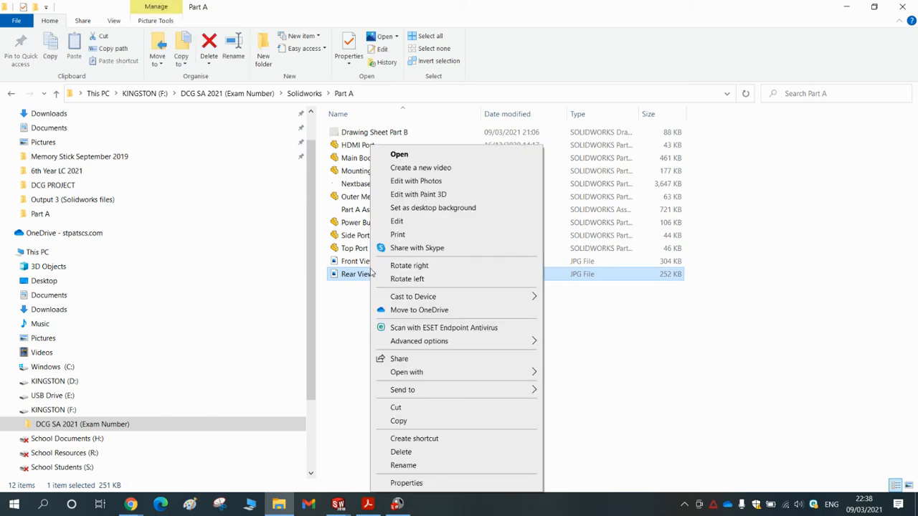
left_click(360, 263)
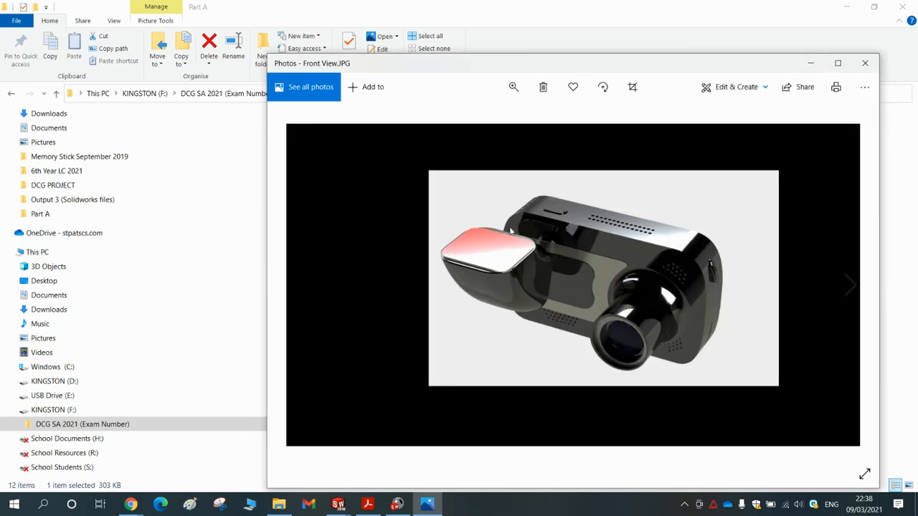
left_click(633, 87)
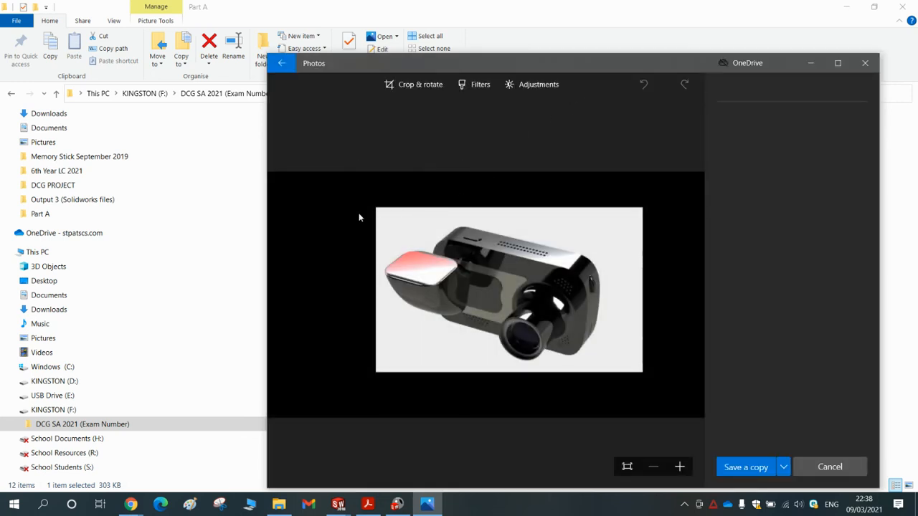
Crop the black borders off the Front View image, save the result as a copy, and minimize Photos.
left_click_drag(290, 184, 391, 218)
left_click_drag(391, 221, 289, 157)
left_click_drag(683, 406, 564, 344)
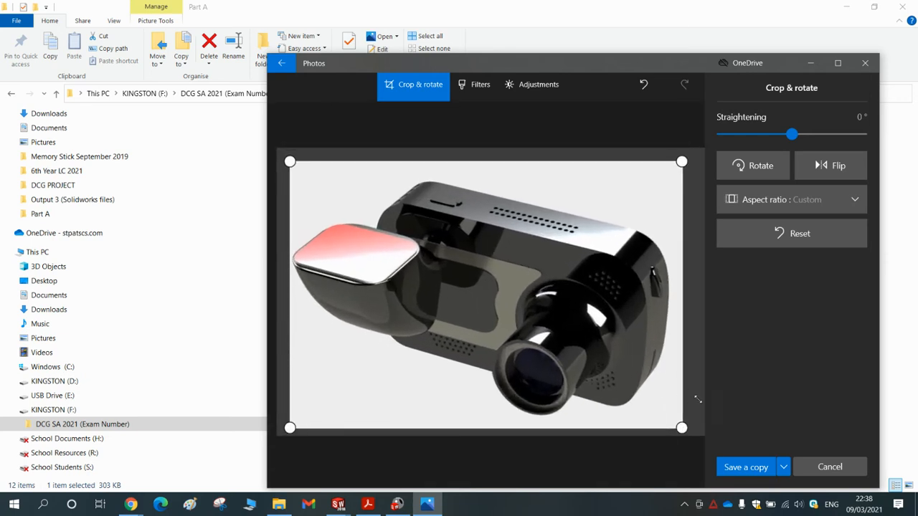
left_click(747, 467)
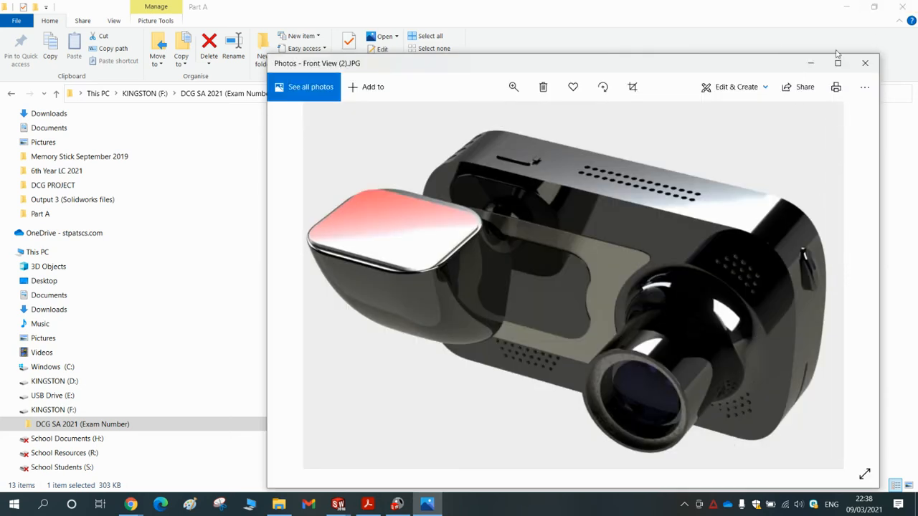
left_click(810, 64)
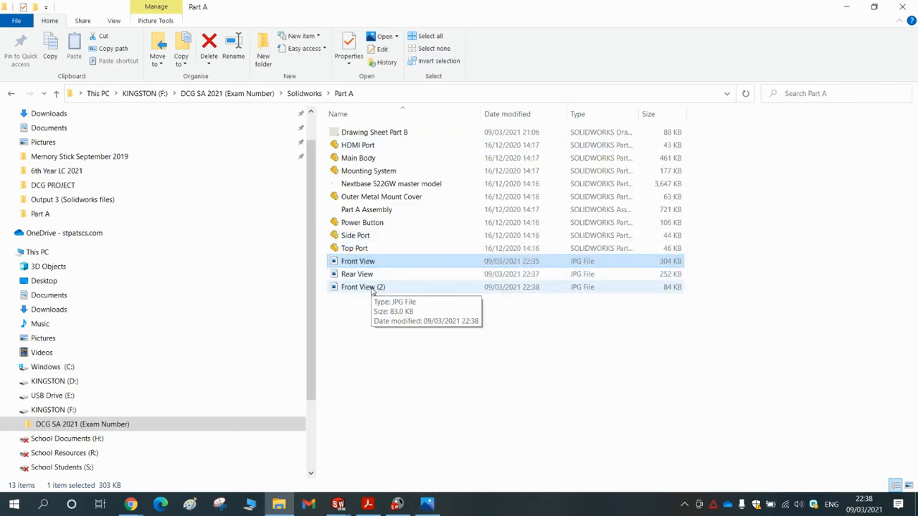
Return to Drawing Sheet Part B in SOLIDWORKS and minimize the Final Render and PhotoView 360 preview windows.
left_click(338, 504)
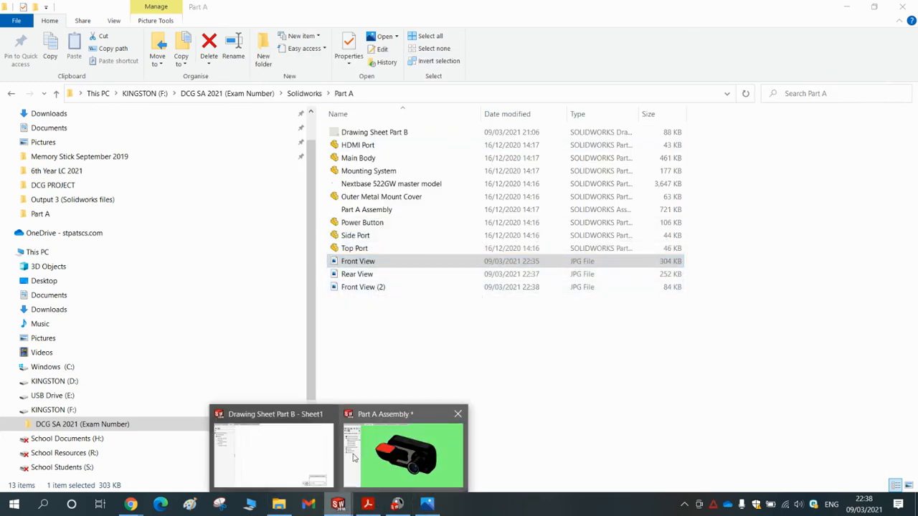
left_click(327, 458)
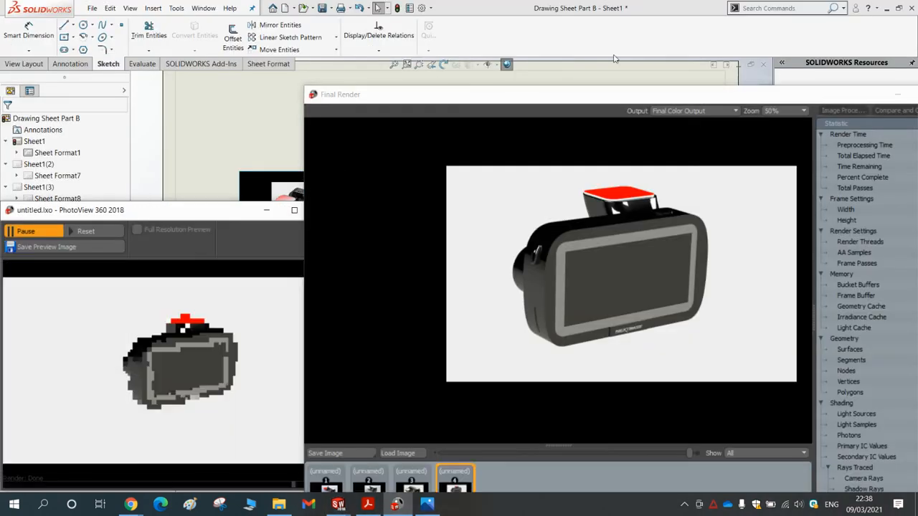
left_click(895, 96)
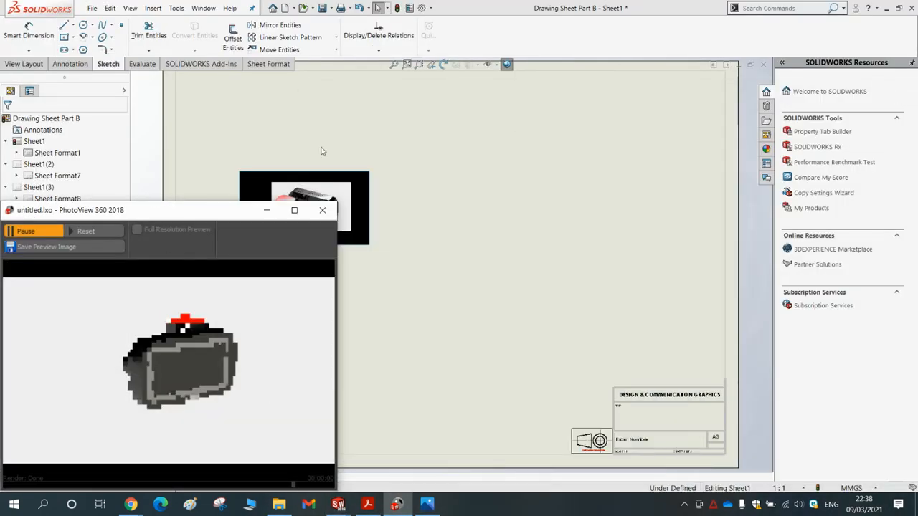
left_click(266, 210)
right_click(262, 195)
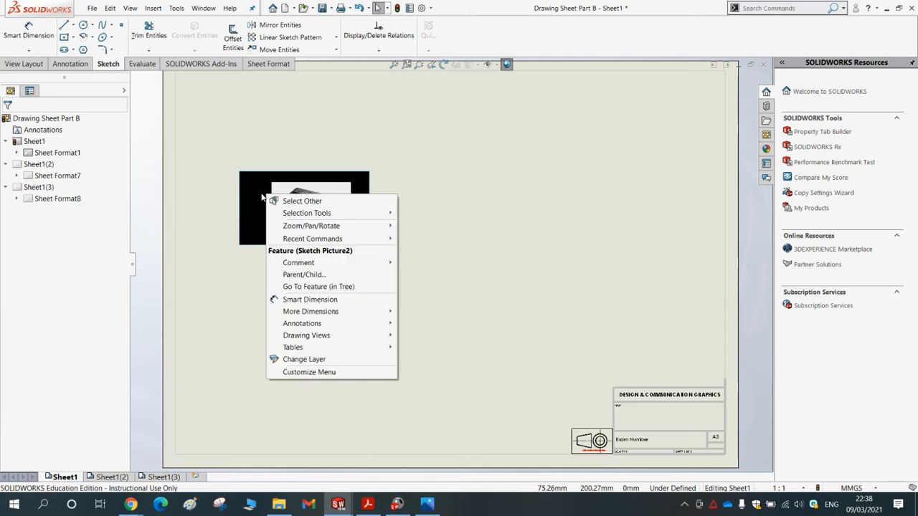
key("Escape")
right_click(262, 198)
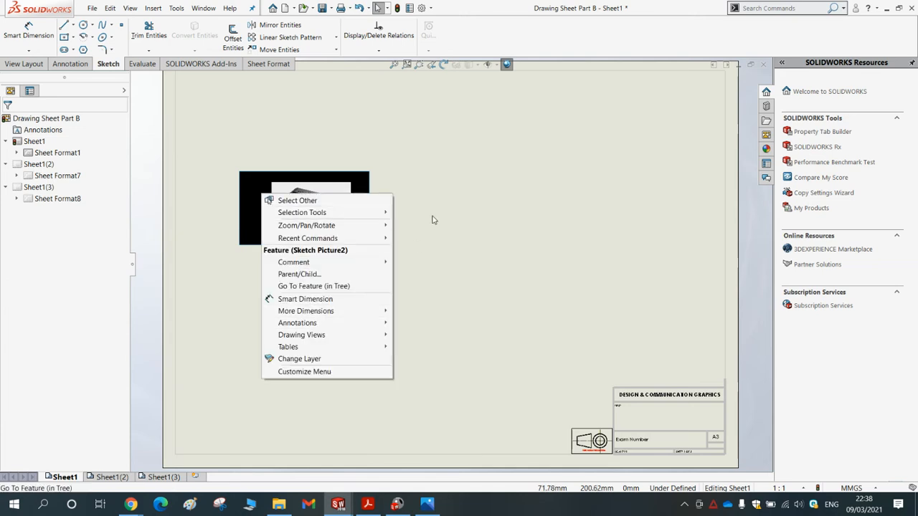
left_click(305, 177)
left_click(346, 181)
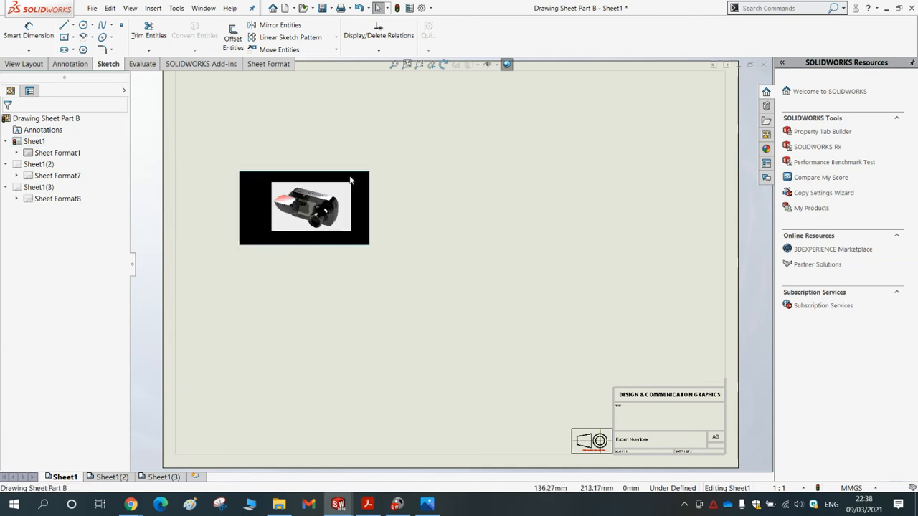
right_click(362, 191)
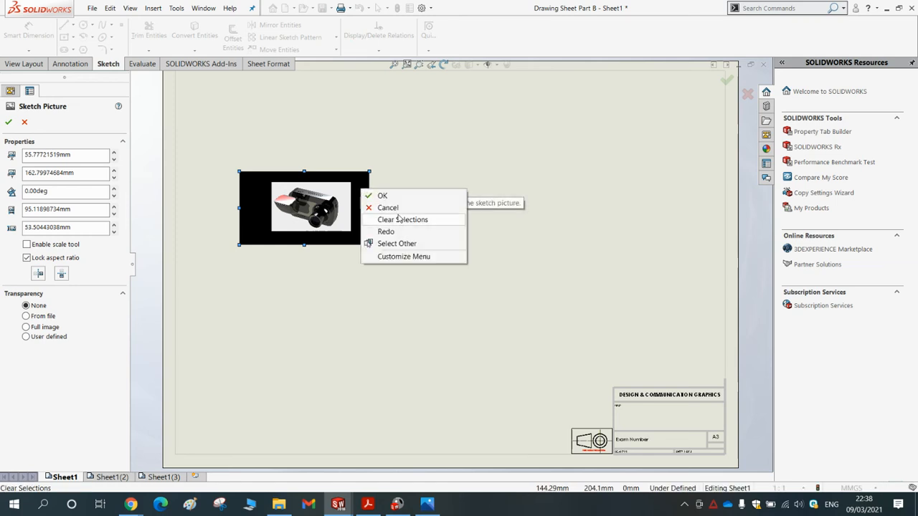
left_click(336, 195)
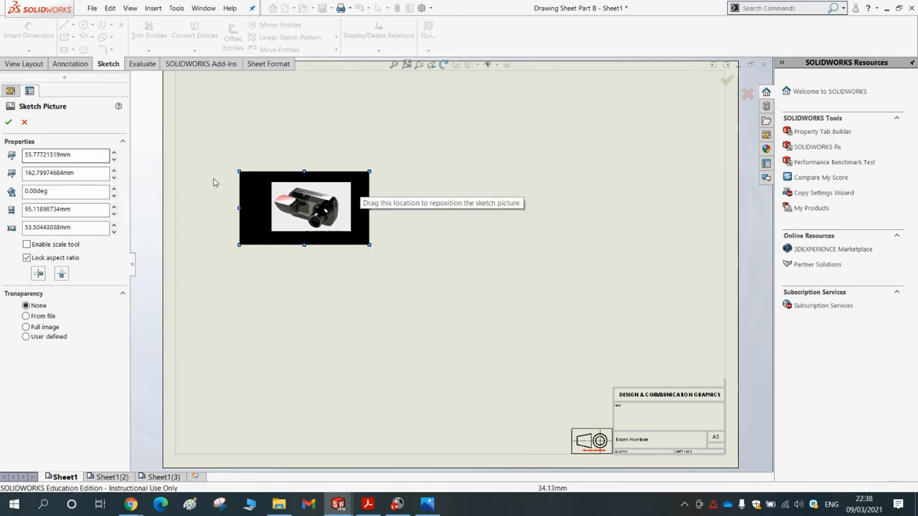
key("Escape")
right_click(256, 191)
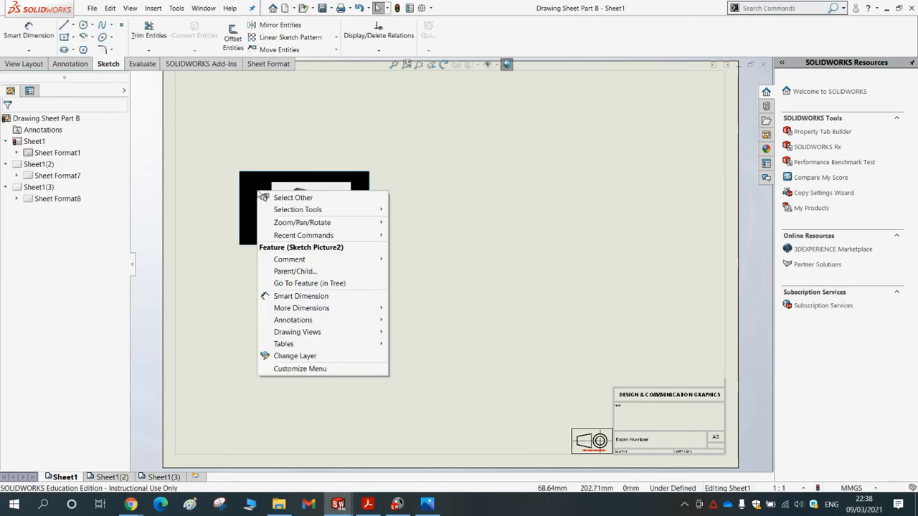
key("Escape")
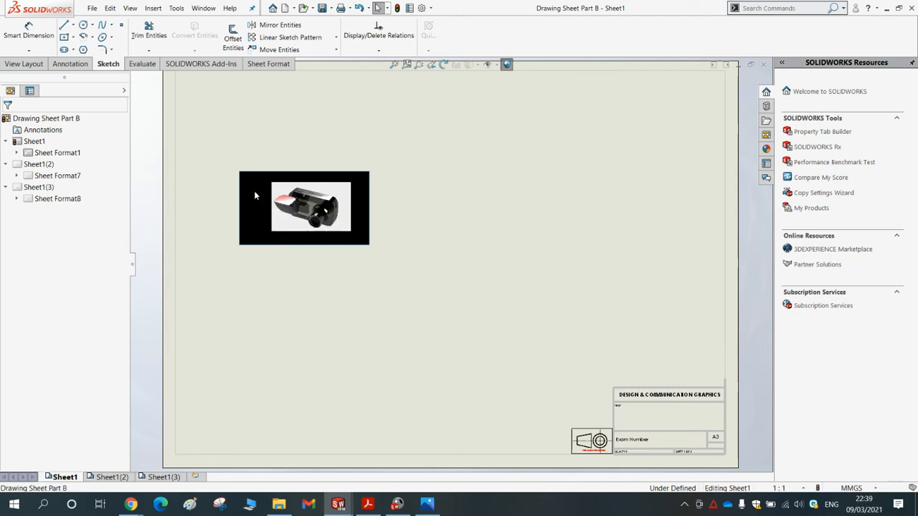
Move the black-bordered Front View picture to about X 114 mm, Y 151 mm on the sheet.
left_click(258, 198)
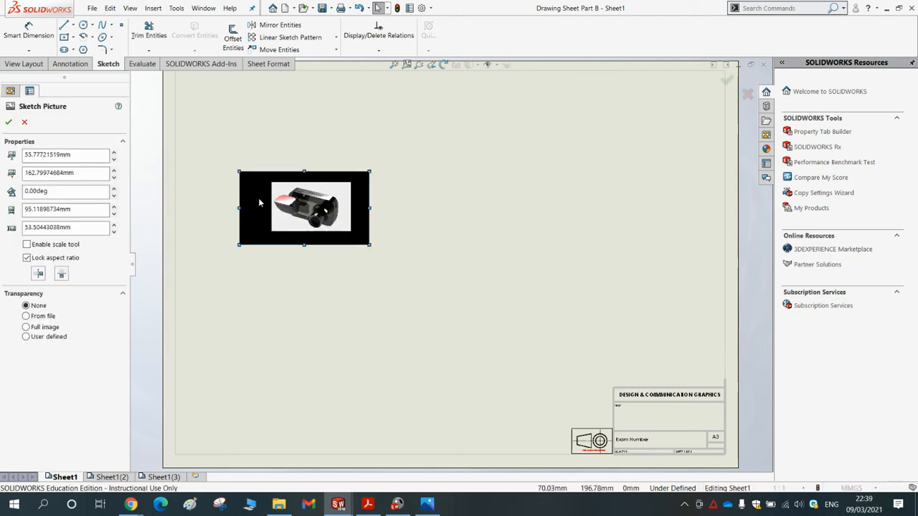
mouse_move(260, 203)
left_mouse_down()
mouse_move(99, 127)
mouse_move(338, 218)
left_mouse_up()
right_click(338, 218)
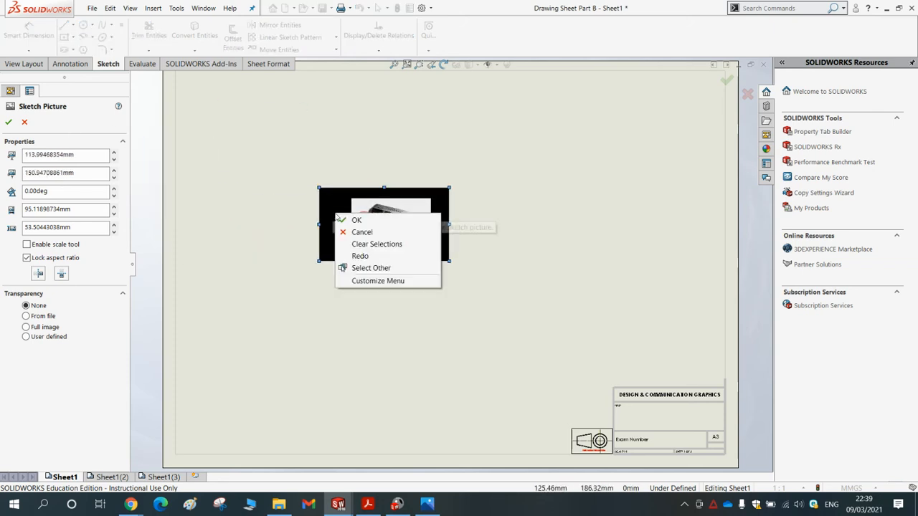
left_click(576, 251)
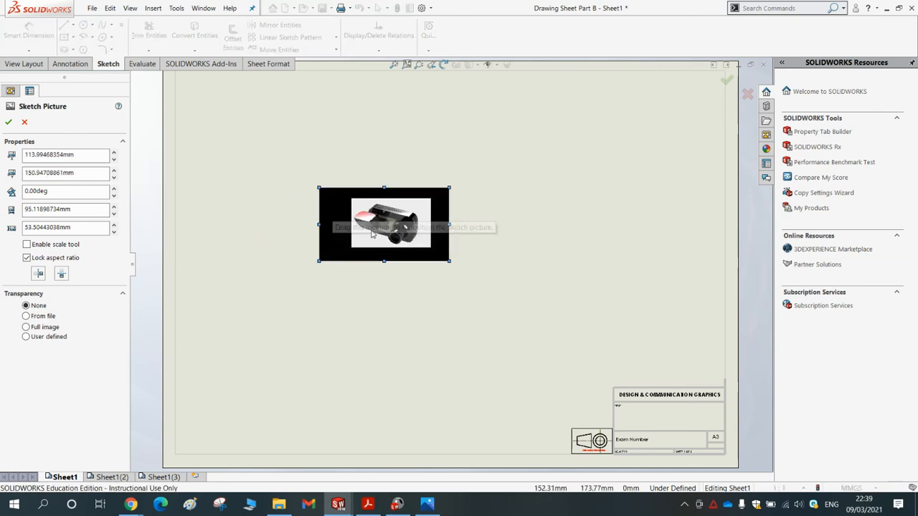
key("Escape")
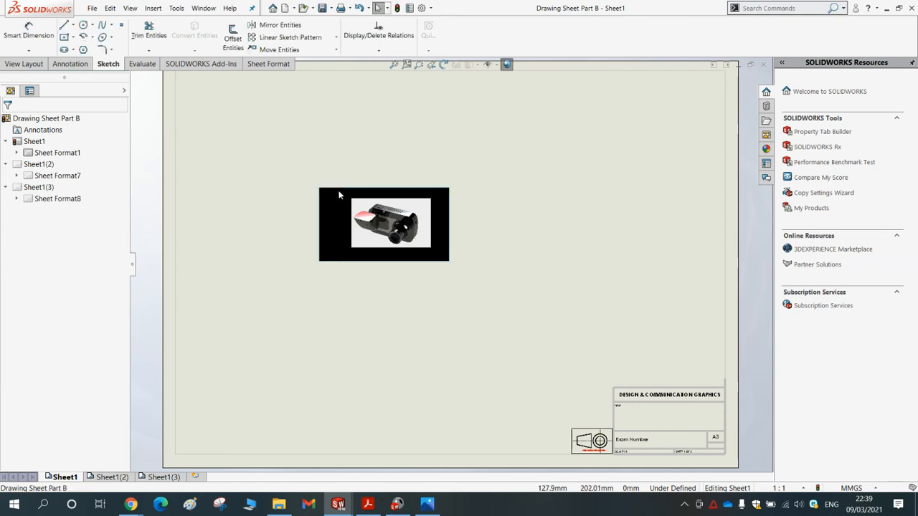
right_click(339, 195)
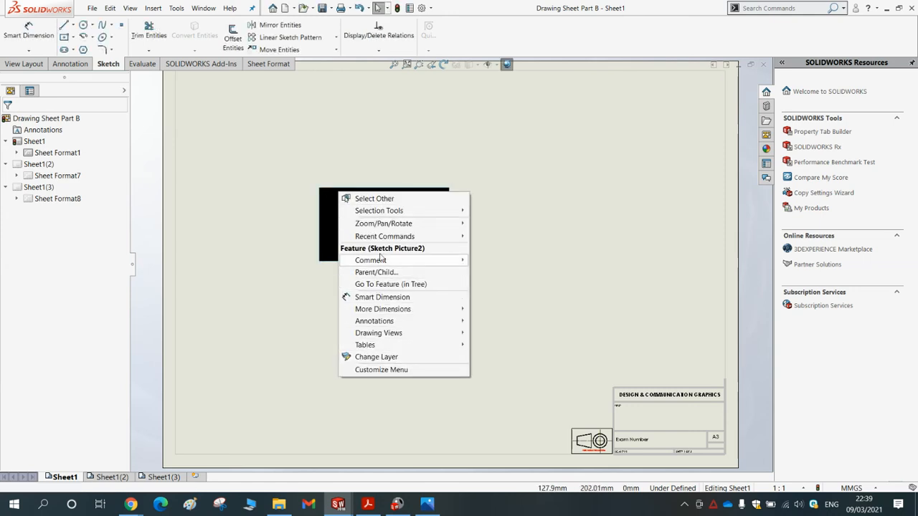
left_click(335, 205)
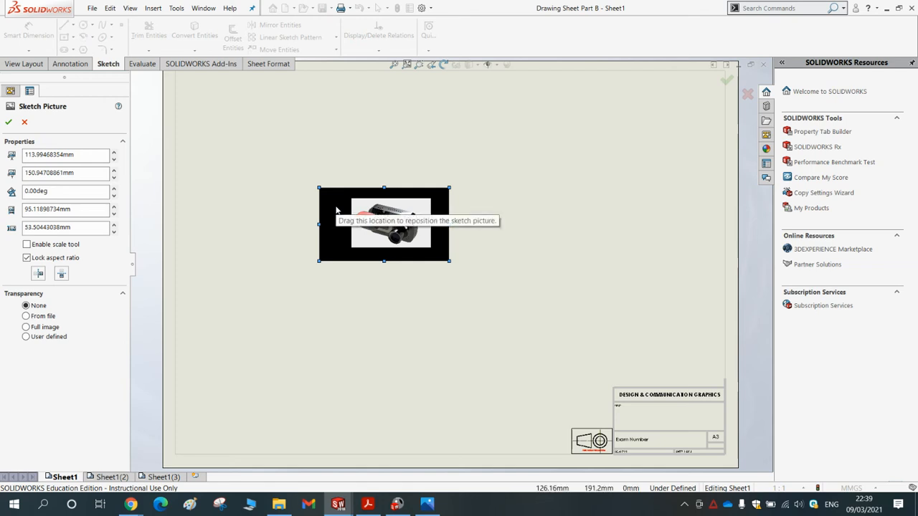
right_click(327, 208)
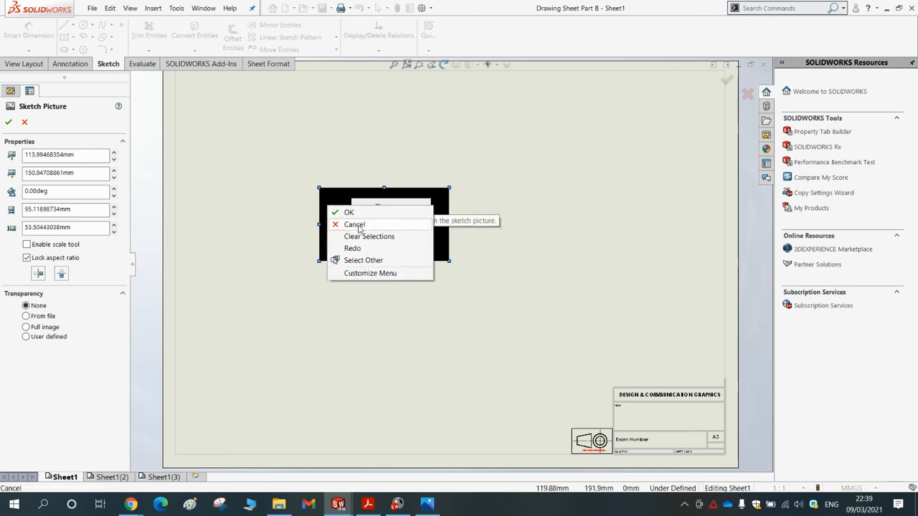
left_click(354, 224)
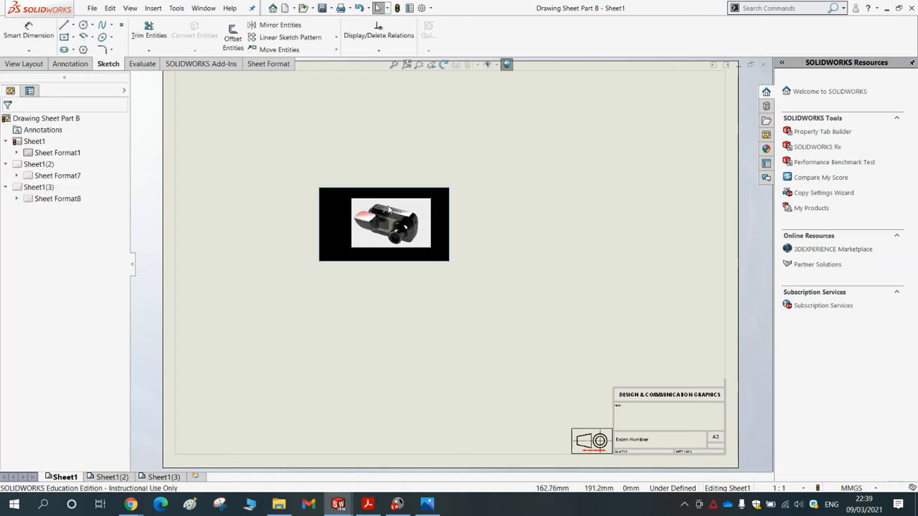
Move the black-bordered picture off the drawing sheet to about X 456 mm, Y 117 mm, and close its properties.
left_click(440, 199)
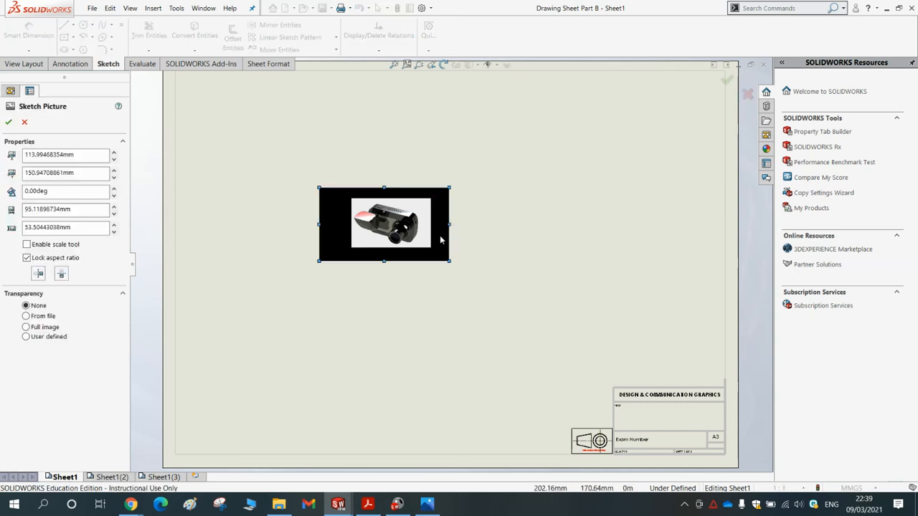
mouse_move(430, 252)
left_mouse_down()
mouse_move(531, 233)
mouse_move(778, 266)
mouse_move(849, 285)
left_mouse_up()
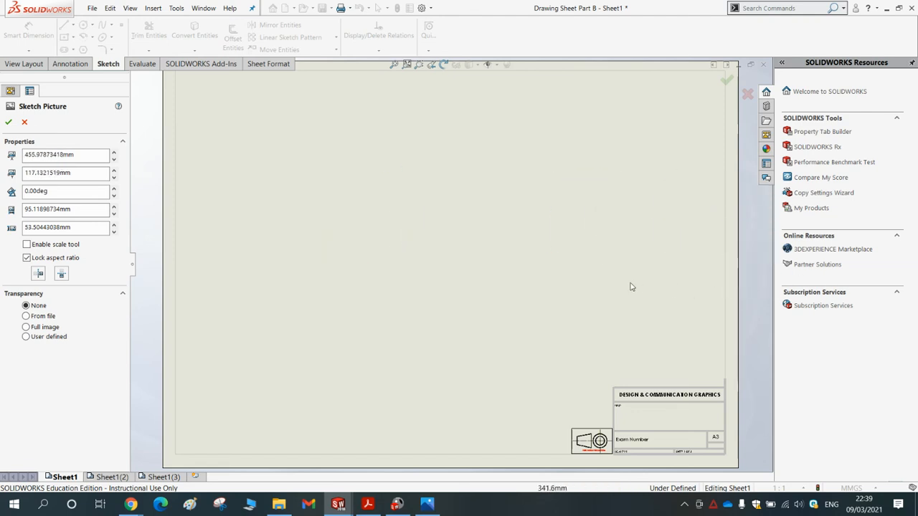
key("f")
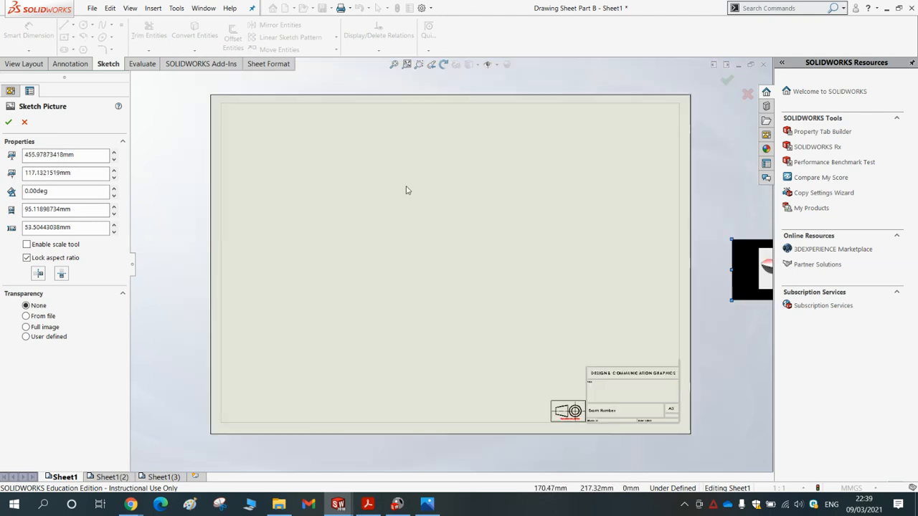
right_click(747, 255)
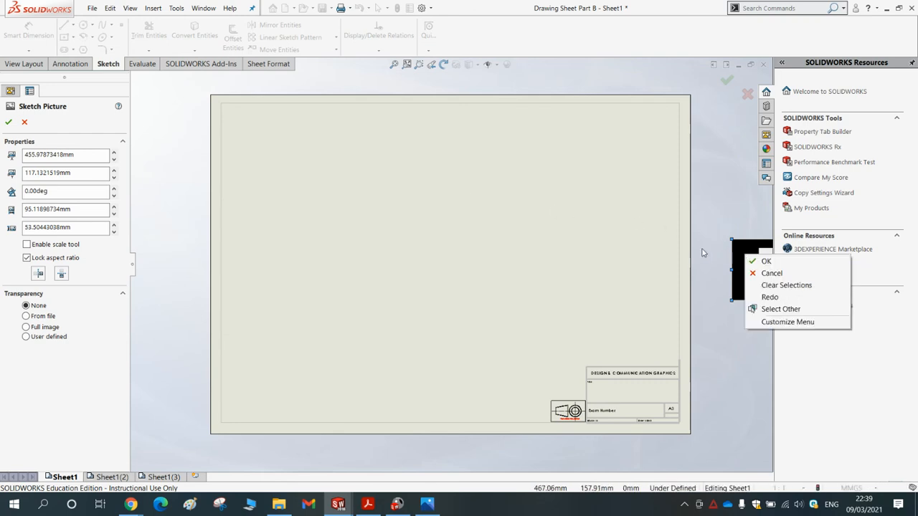
left_click(715, 220)
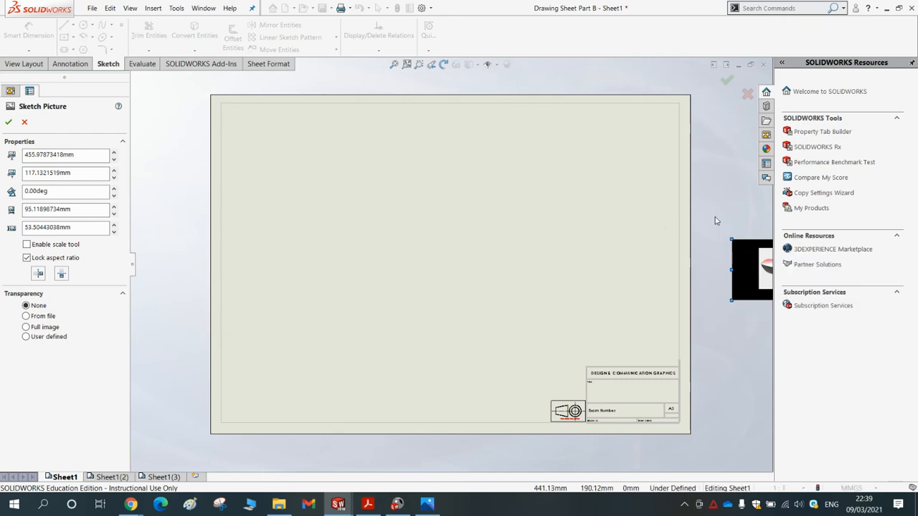
left_click(24, 122)
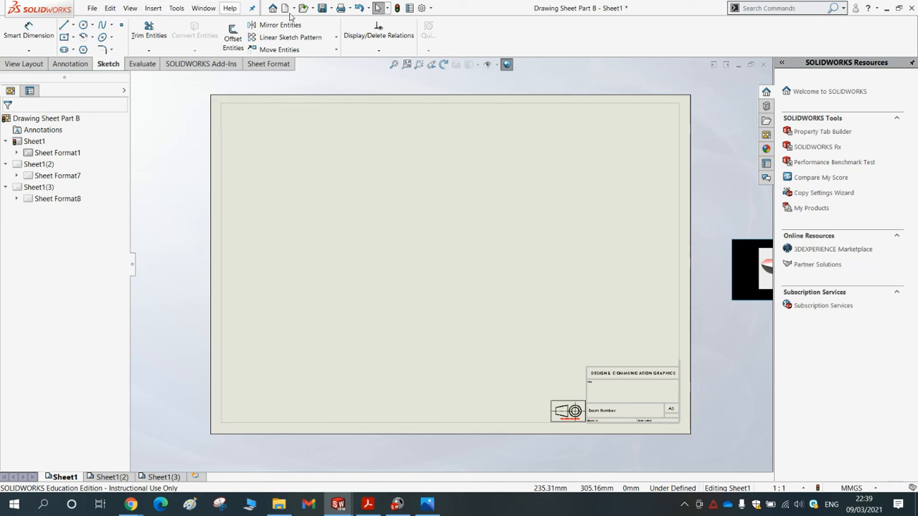
Insert the "Front View (2)" picture from the Part A folder with the scale tool disabled, positioned at about X 38 mm, Y 92 mm.
left_click(152, 9)
left_click(169, 117)
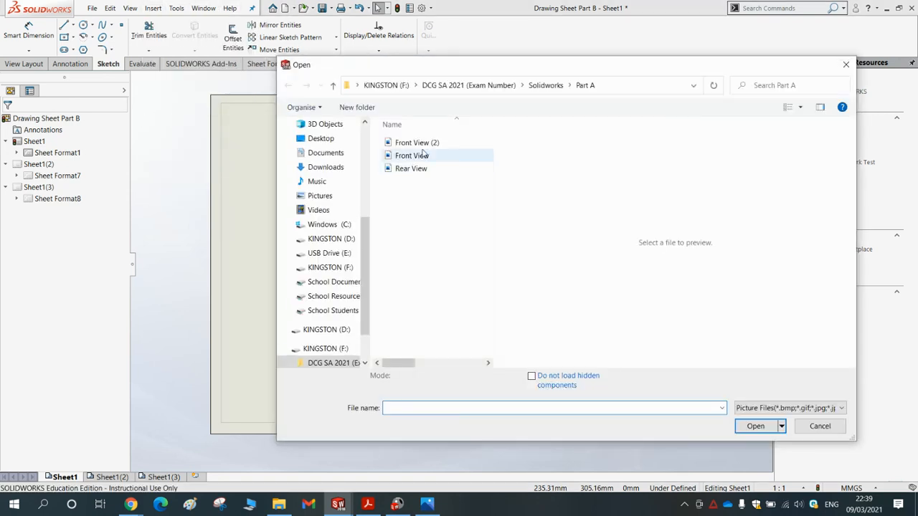
left_click(428, 147)
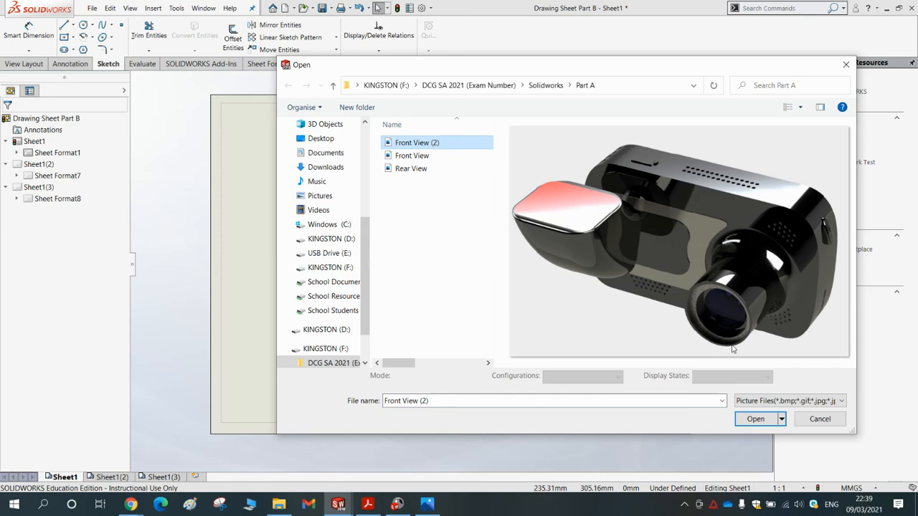
left_click(759, 417)
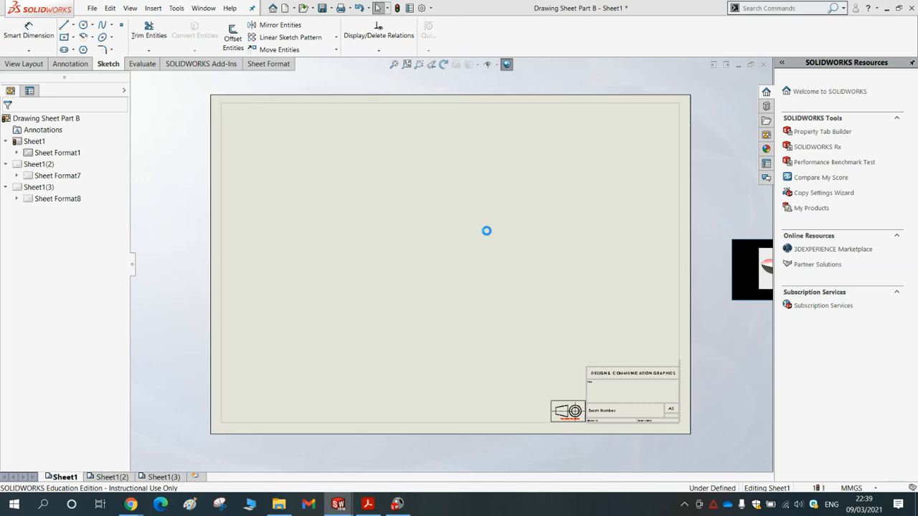
mouse_move(368, 332)
left_mouse_down()
mouse_move(422, 235)
mouse_move(411, 235)
left_mouse_up()
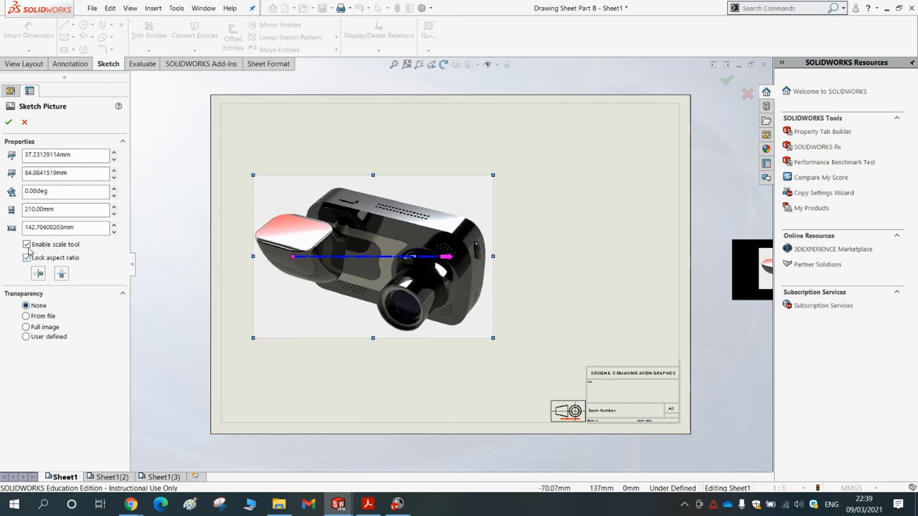
left_click_drag(320, 240, 321, 230)
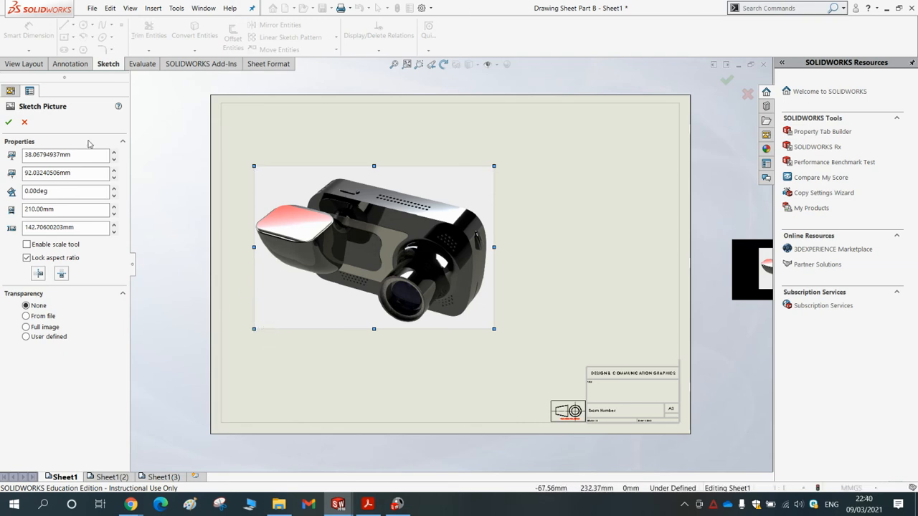
left_click(8, 124)
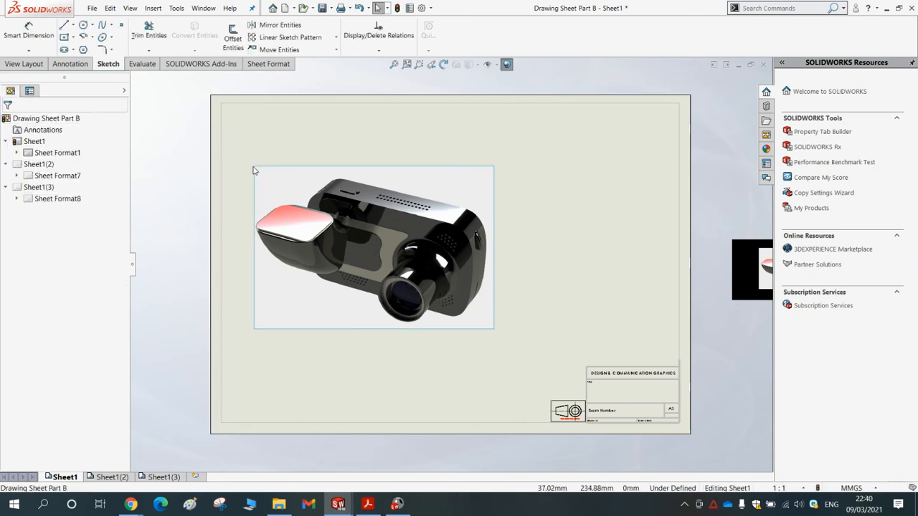
Resize the cropped front view picture to about 121 × 82 mm and place it at about X 24 mm, Y 25 mm.
double_click(260, 175)
left_click_drag(255, 166, 338, 223)
mouse_move(396, 246)
left_mouse_down()
mouse_move(418, 207)
mouse_move(571, 158)
mouse_move(575, 138)
left_mouse_up()
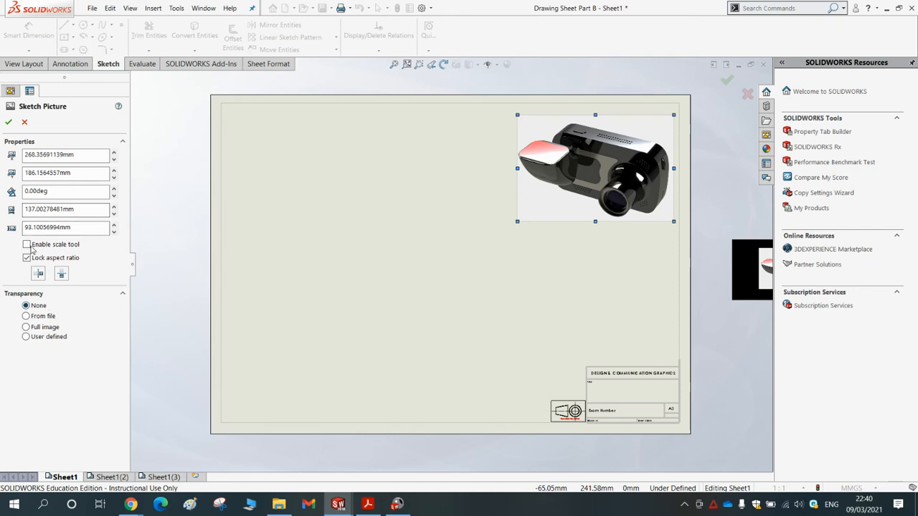
mouse_move(632, 184)
left_mouse_down()
mouse_move(280, 427)
mouse_move(323, 374)
mouse_move(315, 395)
mouse_move(316, 367)
left_mouse_up()
mouse_move(221, 310)
left_mouse_down()
mouse_move(239, 320)
mouse_move(237, 312)
left_mouse_up()
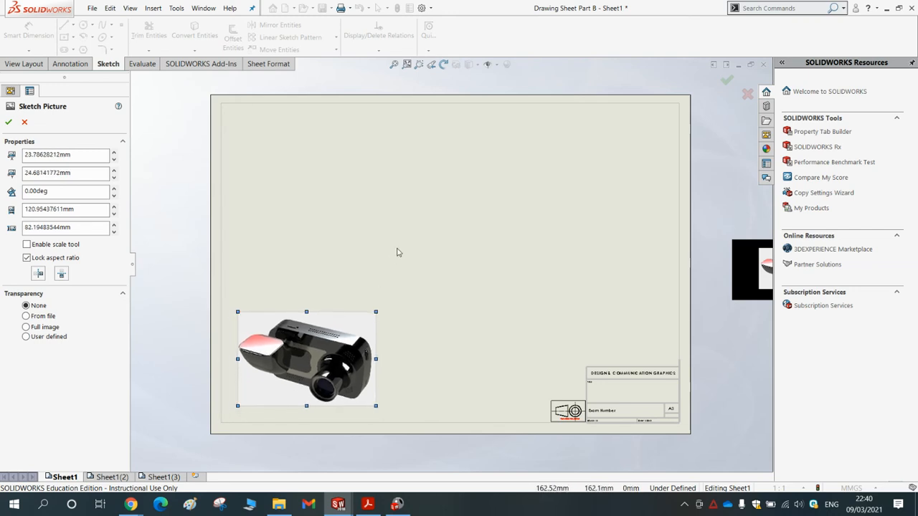
left_click(8, 122)
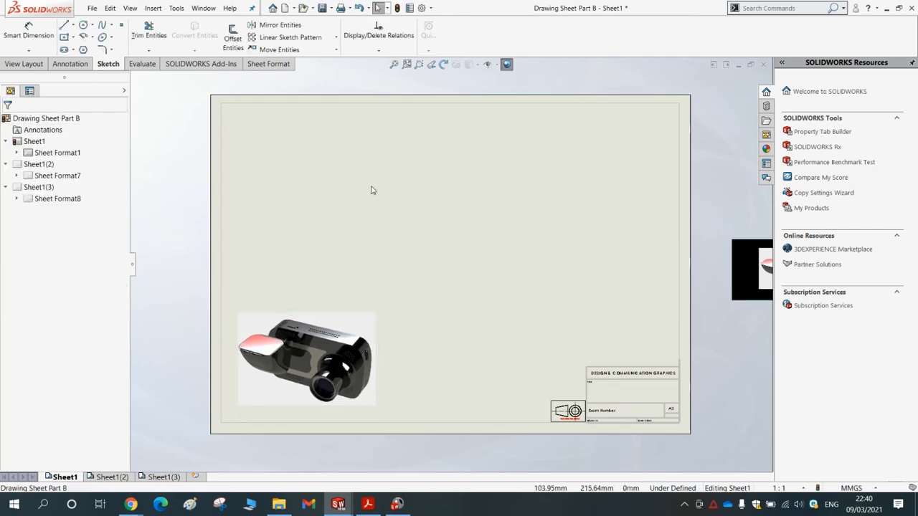
Move the black-bordered picture back onto the sheet at about X 63 mm, Y 143 mm.
left_click(761, 268)
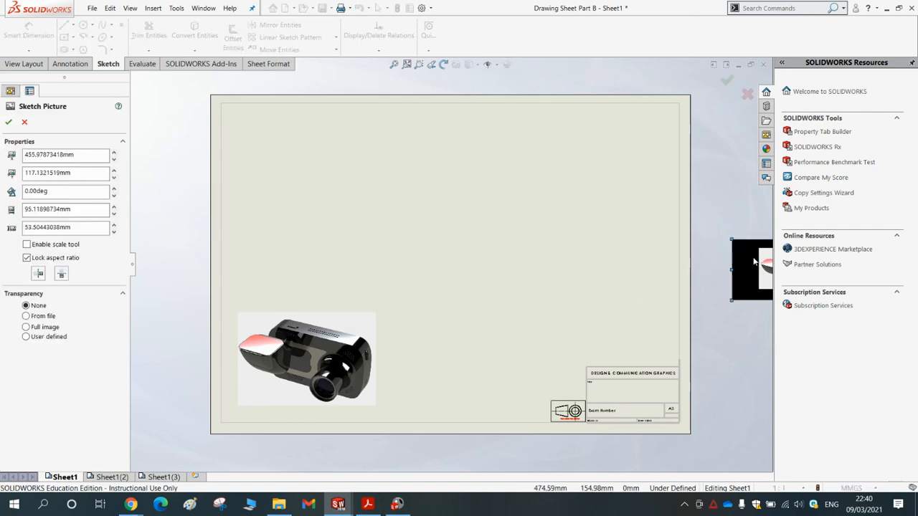
mouse_move(759, 263)
left_mouse_down()
mouse_move(349, 176)
mouse_move(351, 248)
left_mouse_up()
right_click(351, 249)
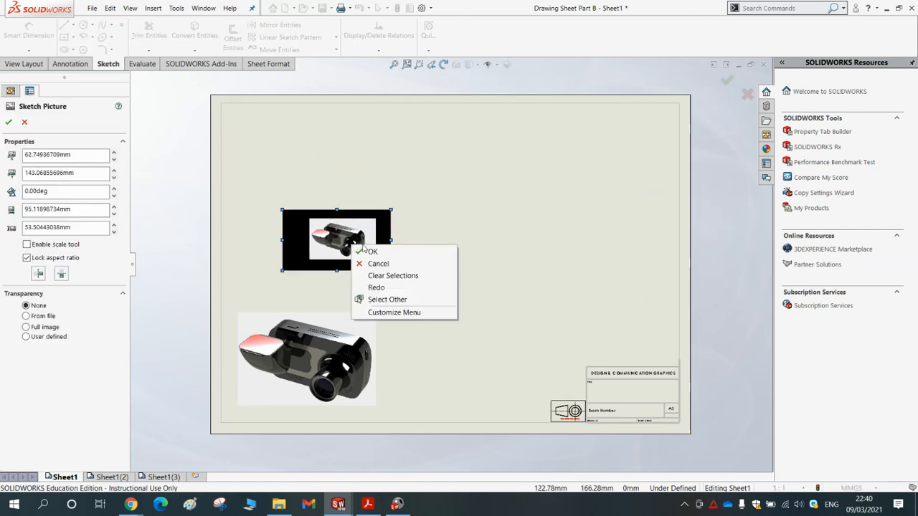
left_click(393, 276)
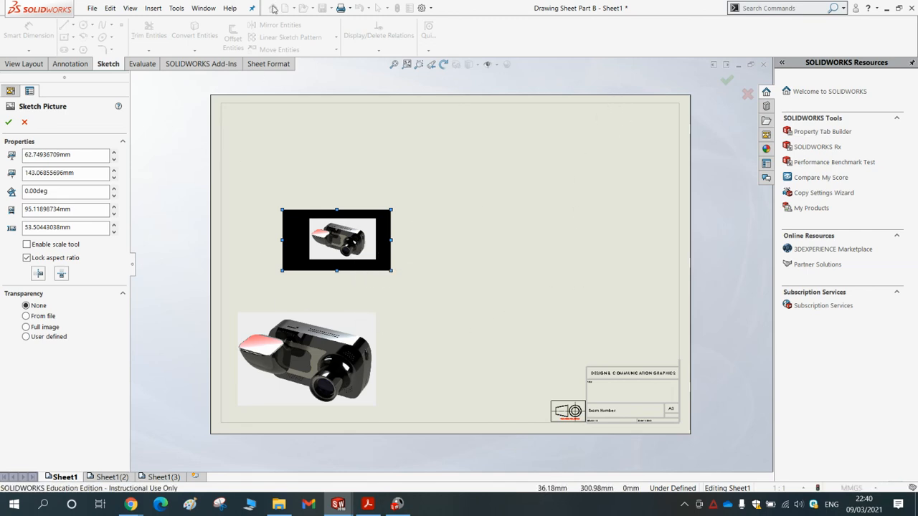
left_click(10, 121)
Begin inserting a picture on the drawing sheet and select the "Rear View" image in the Part A folder.
left_click(155, 9)
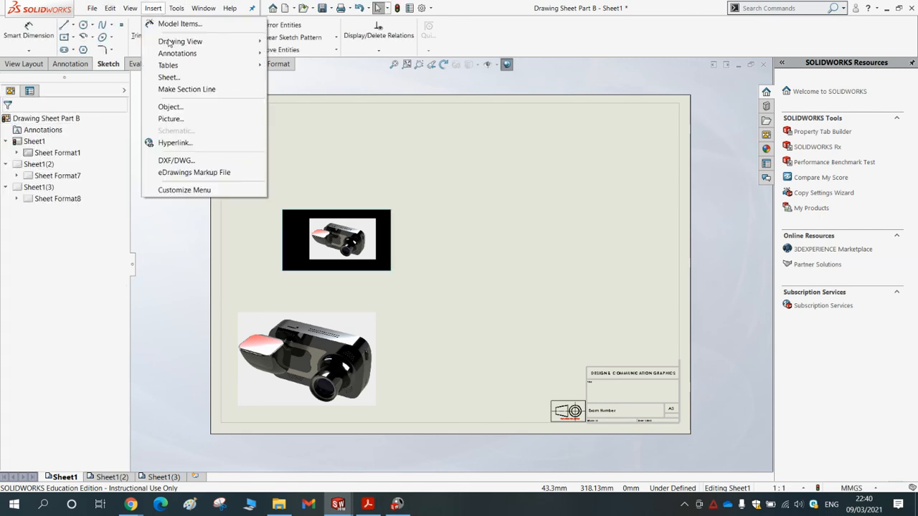
left_click(164, 117)
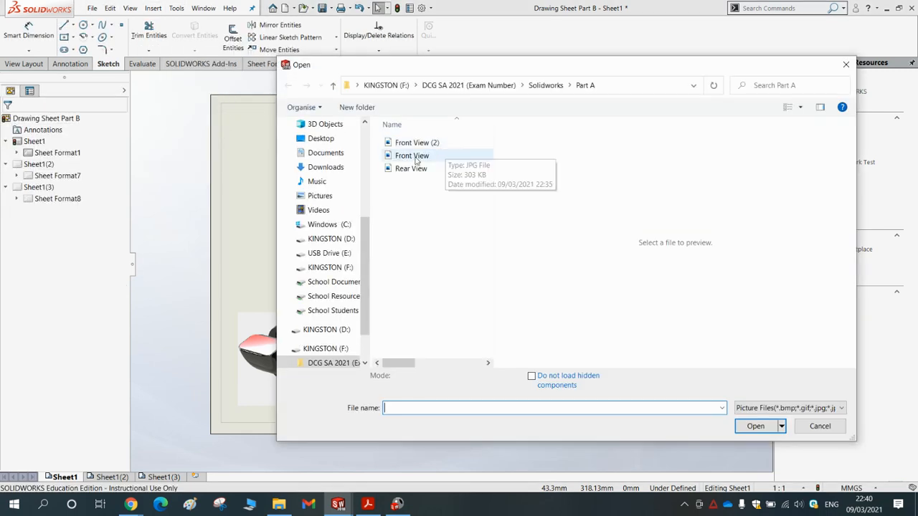
left_click(418, 169)
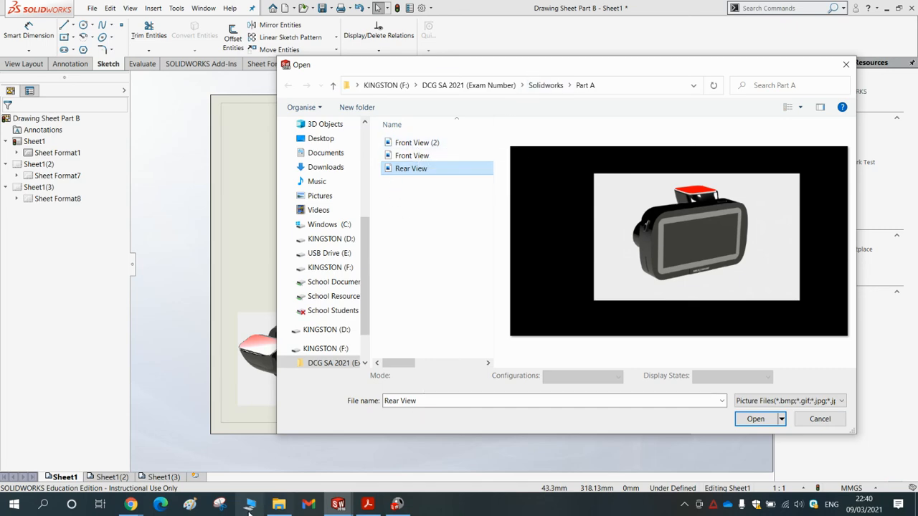
Switch to File Explorer and open the "Rear View" image from the Part A folder in Photos.
left_click(279, 504)
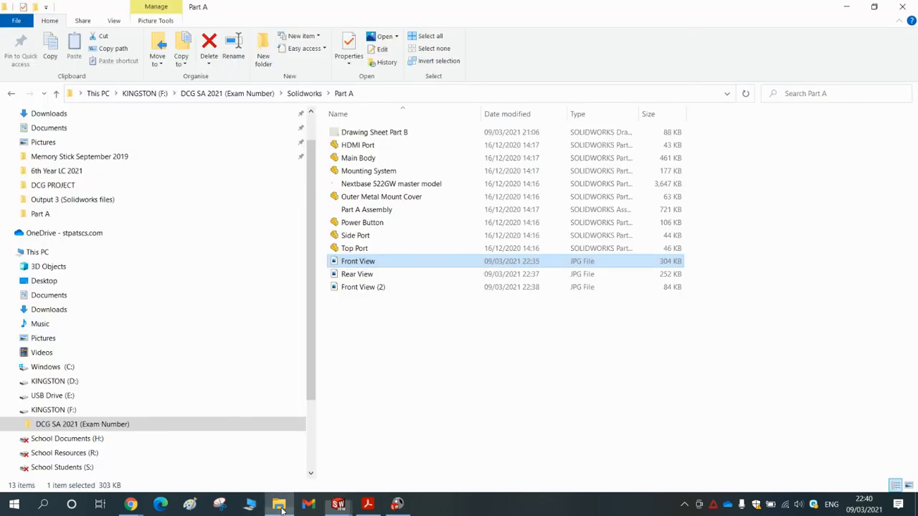
left_click(373, 274)
double_click(373, 274)
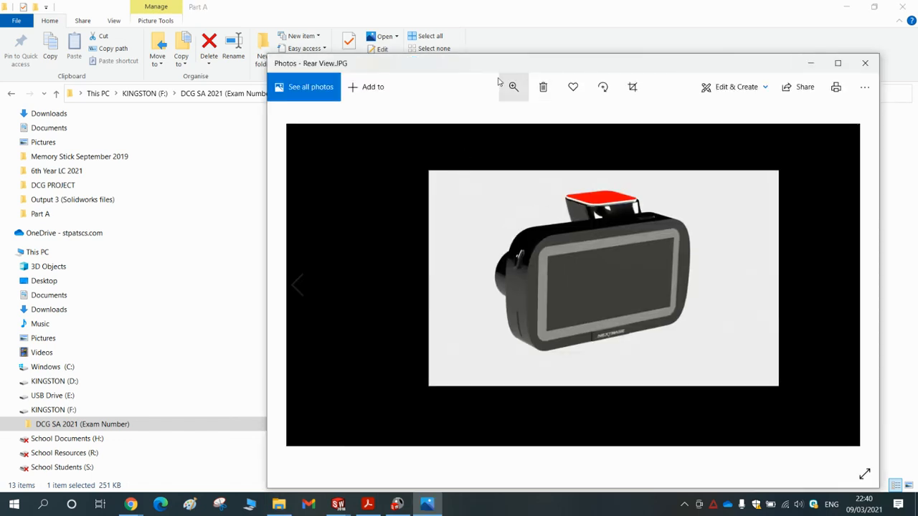
left_click(633, 87)
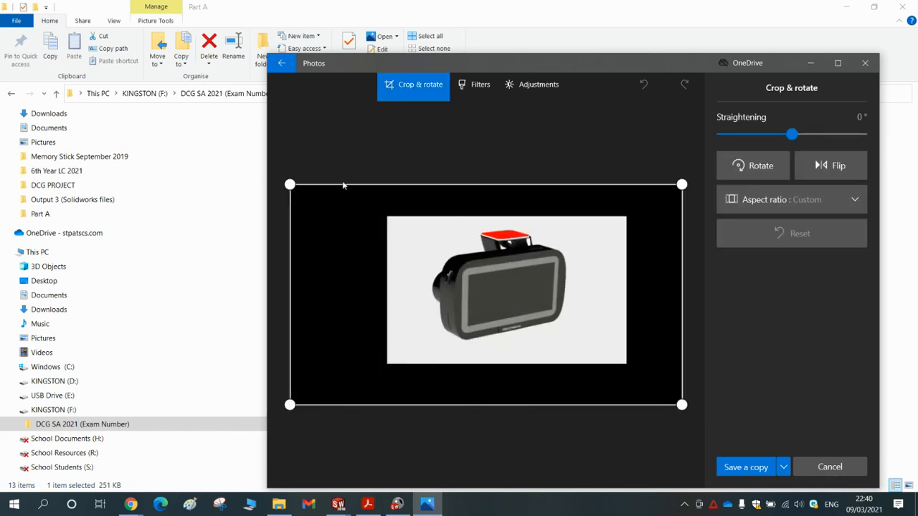
left_click_drag(290, 185, 409, 222)
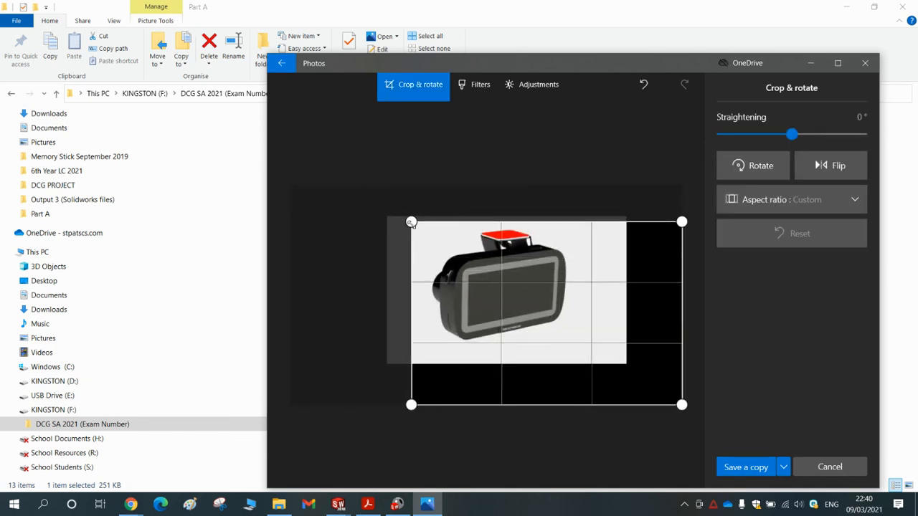
left_click_drag(681, 404, 620, 428)
left_click_drag(573, 394, 512, 383)
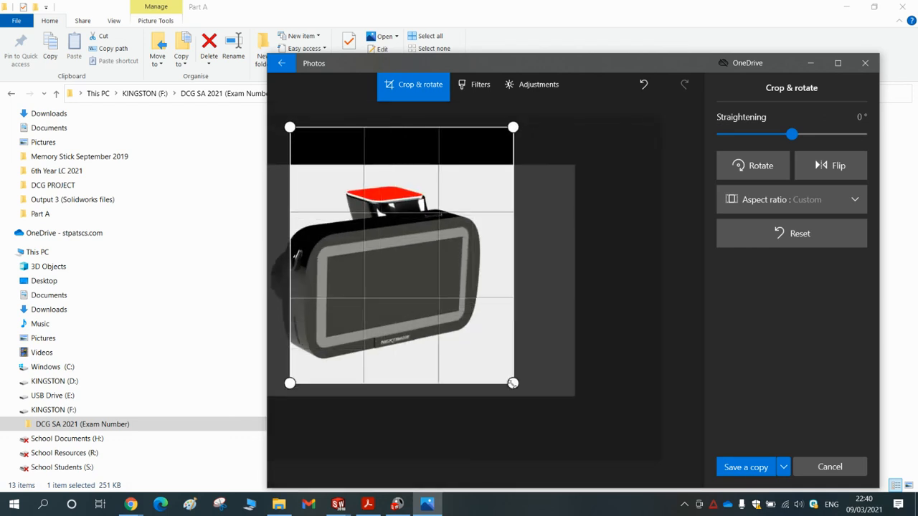
left_click_drag(337, 466, 463, 324)
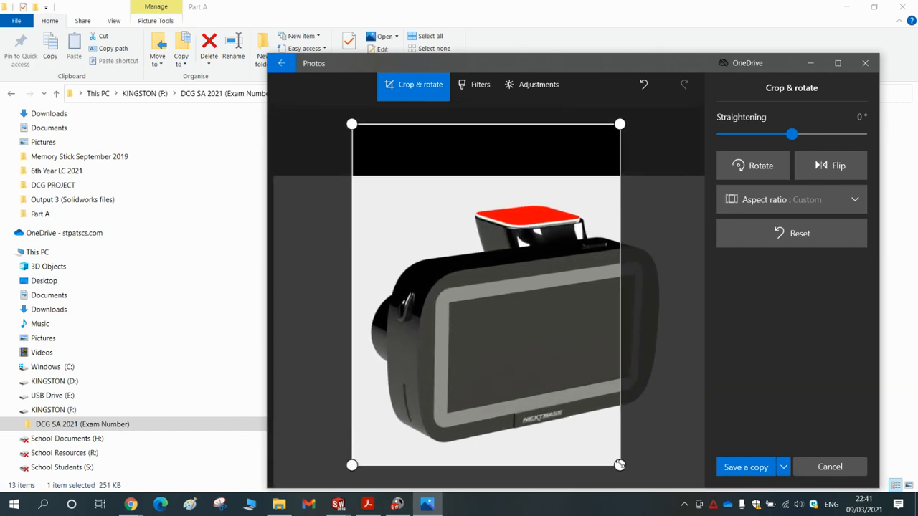
left_click_drag(619, 465, 548, 422)
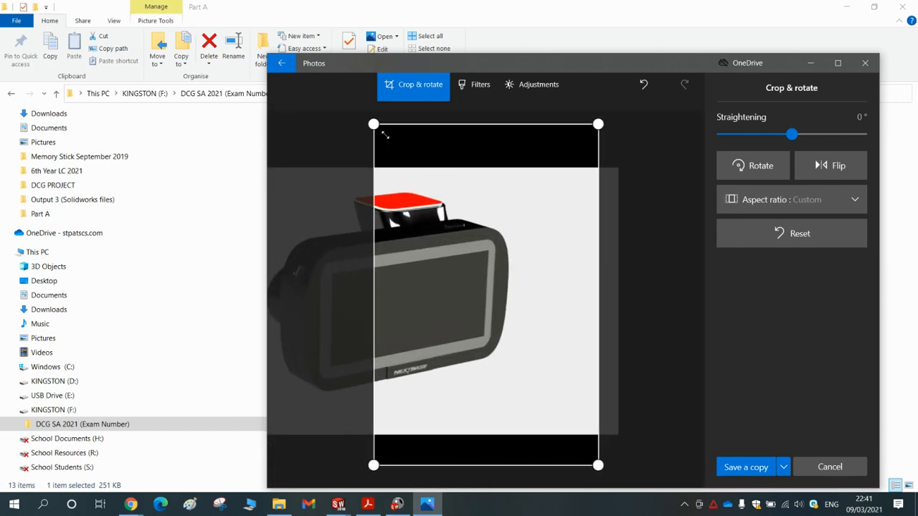
left_click_drag(374, 124, 316, 108)
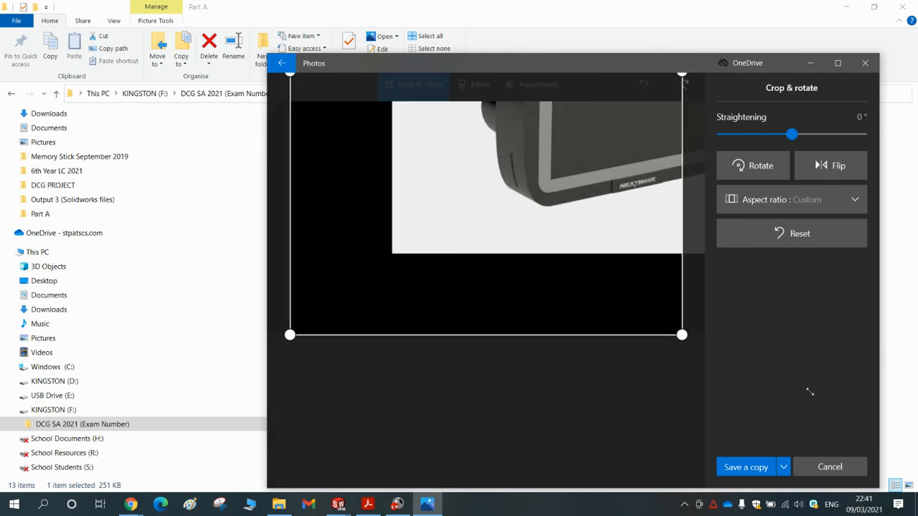
left_click(829, 466)
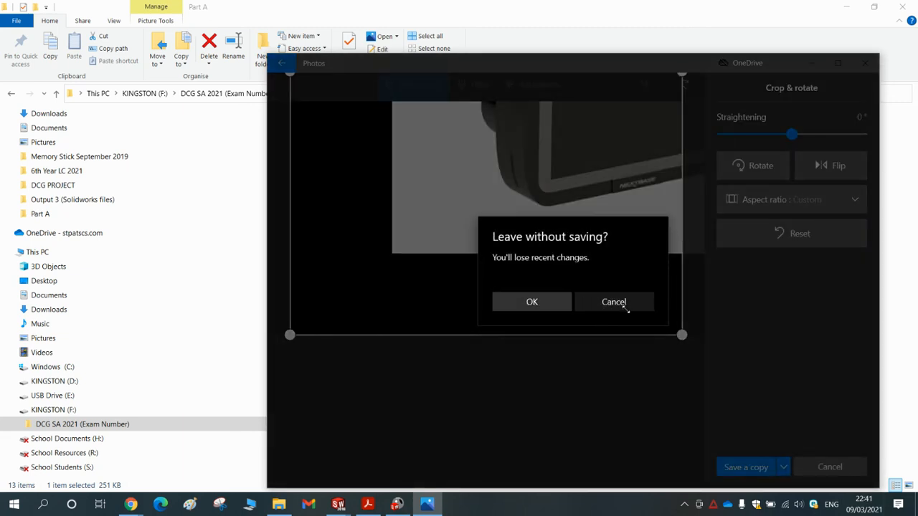
left_click(531, 302)
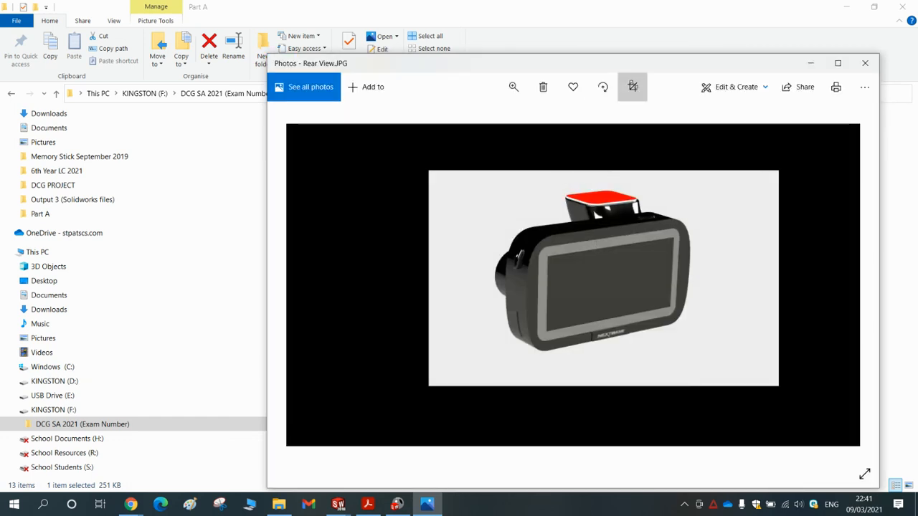
Crop the rear view image closely around the dash cam to remove the black border, save it as a copy, and minimize Photos.
left_click(632, 87)
left_click_drag(293, 186, 396, 219)
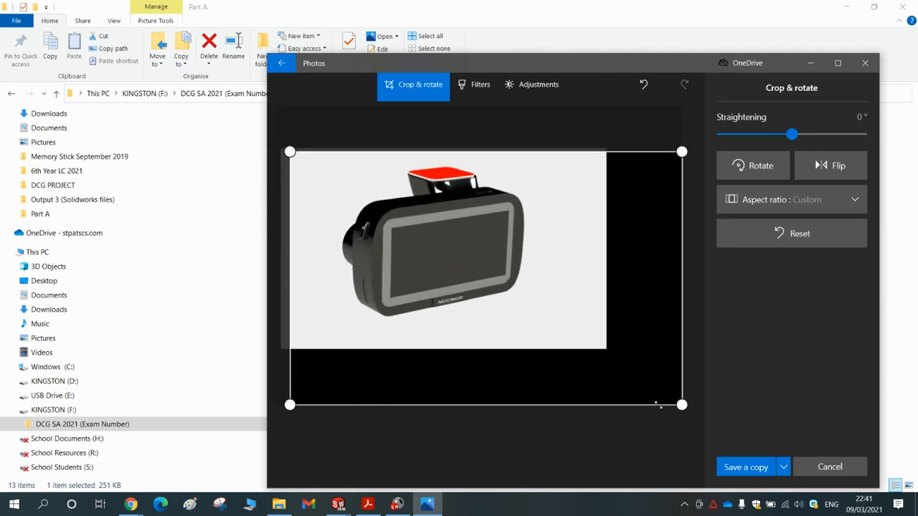
left_click_drag(681, 405, 536, 333)
left_click_drag(290, 151, 307, 155)
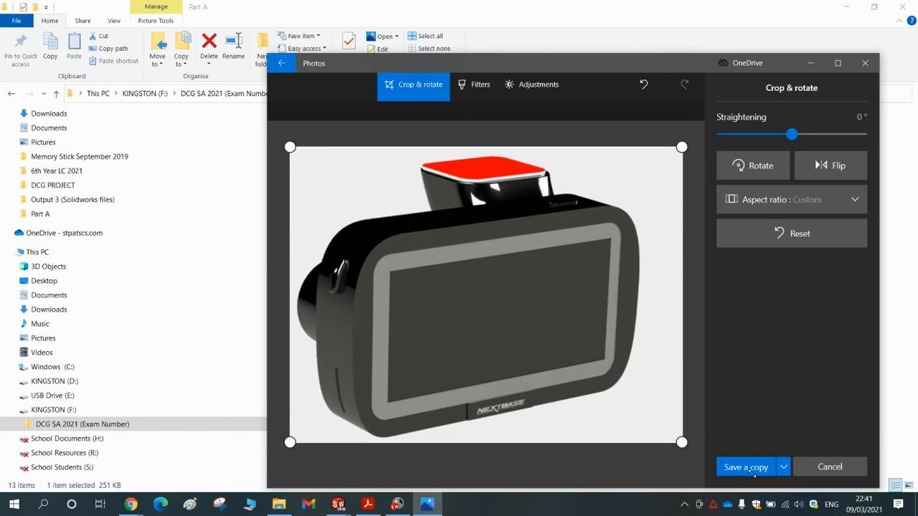
left_click(752, 471)
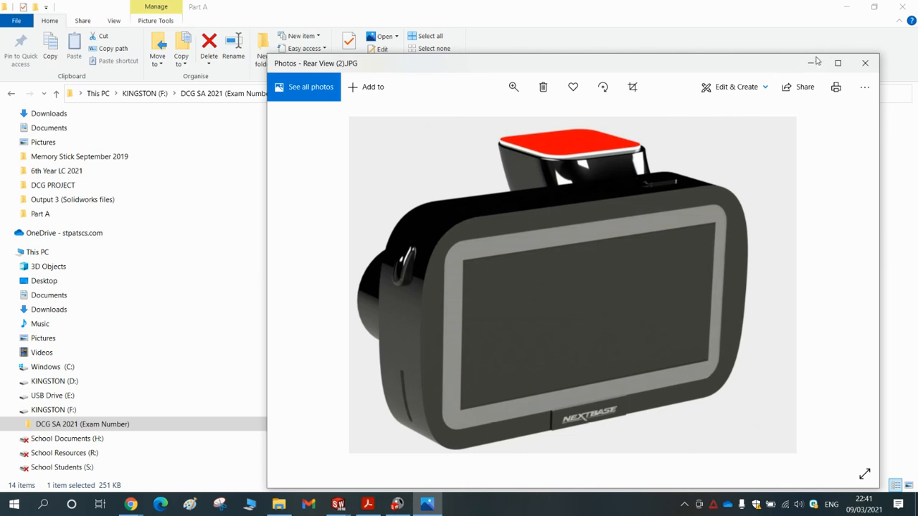
left_click(810, 64)
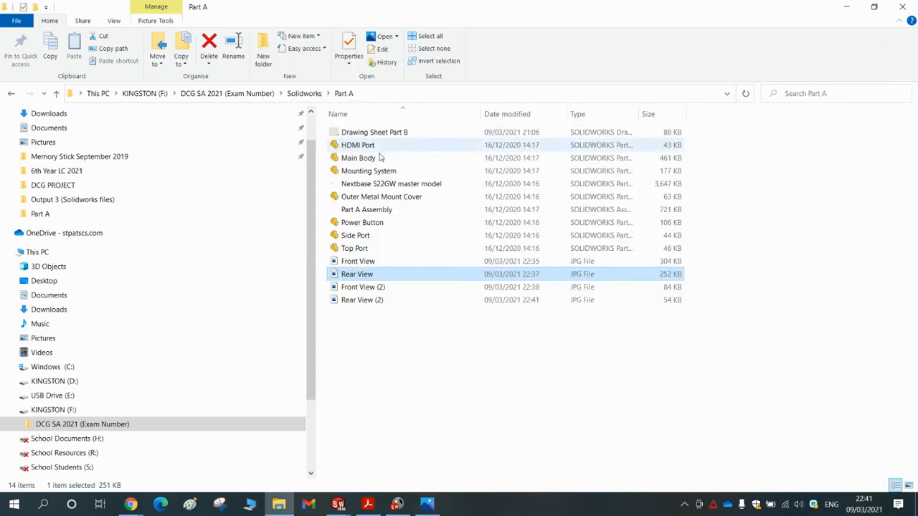
Permanently delete the uncropped "Front View" and "Rear View" images from the Part A folder.
left_click(367, 262)
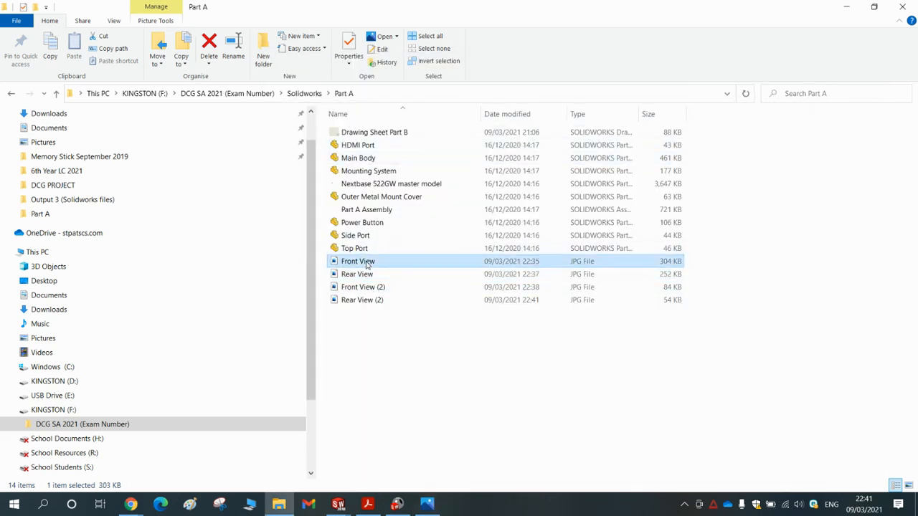
key("Delete")
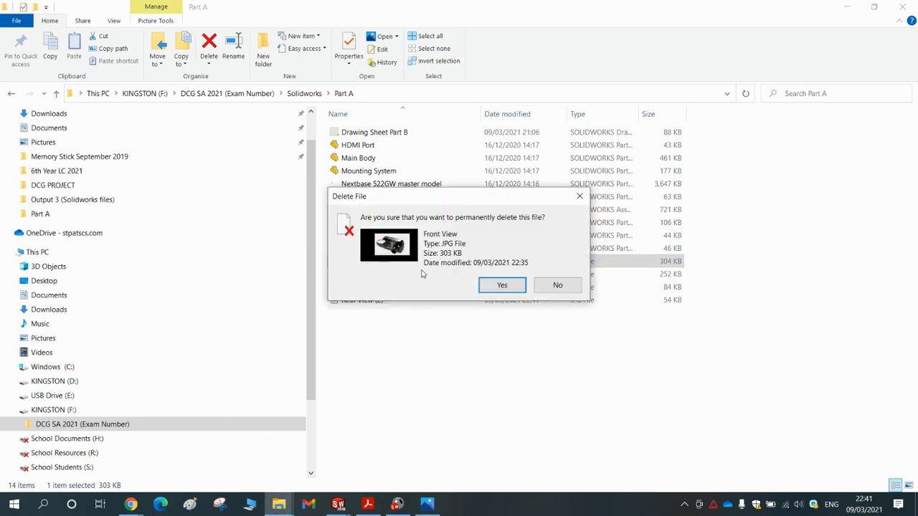
left_click(502, 285)
left_click(358, 264)
key("Delete")
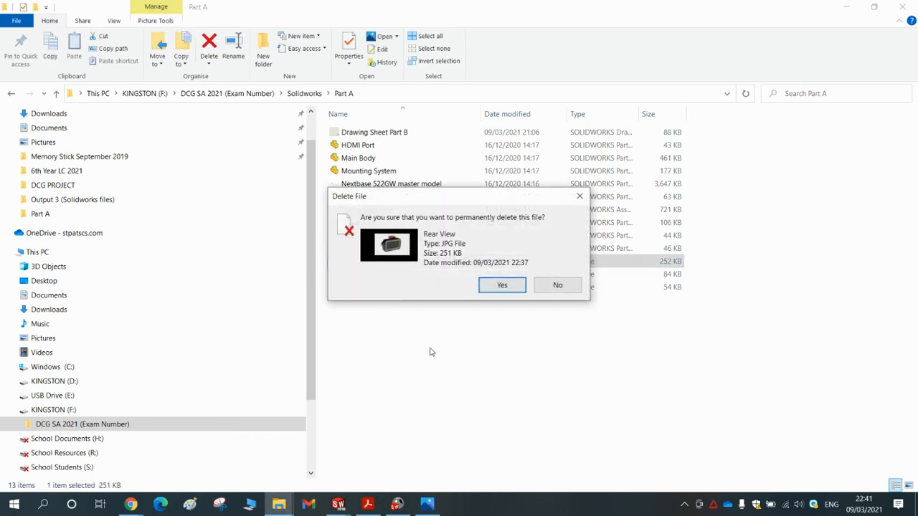
left_click(502, 285)
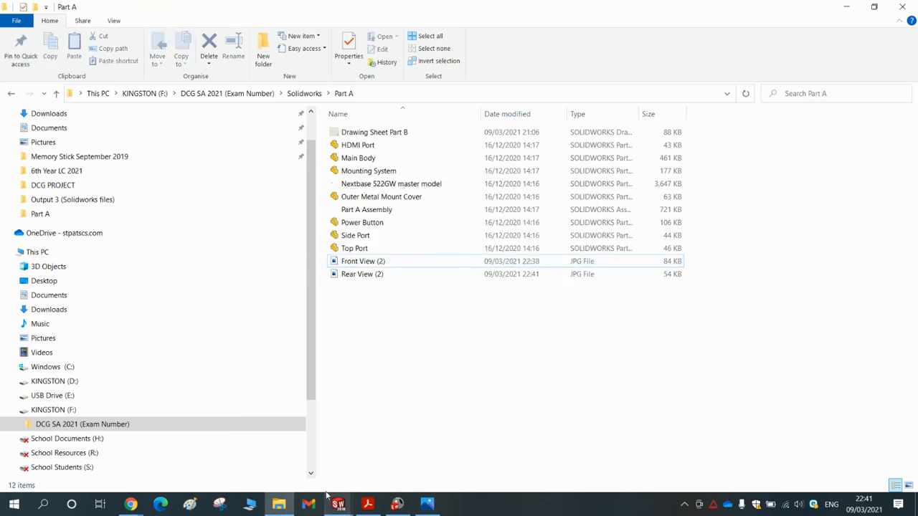
Switch back to the SOLIDWORKS drawing sheet and insert the "Rear View (2)" picture with the scale tool disabled.
mouse_move(339, 504)
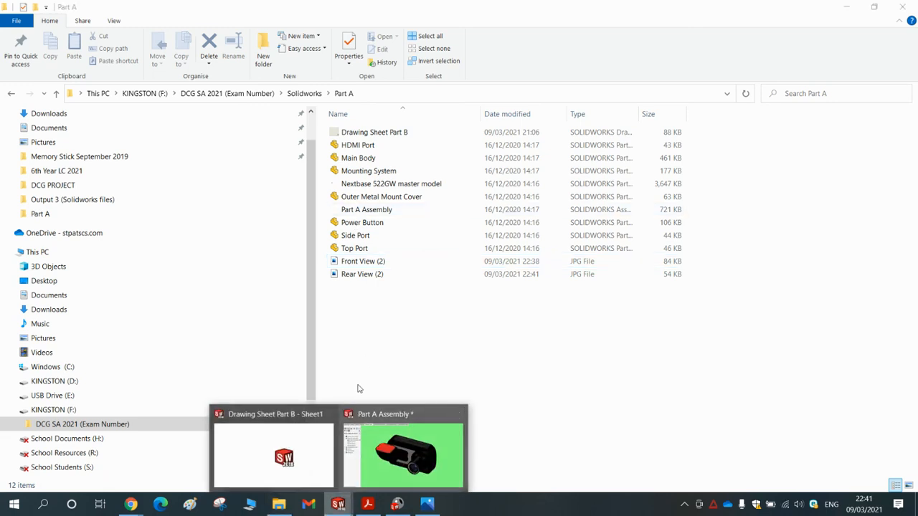
left_click(285, 458)
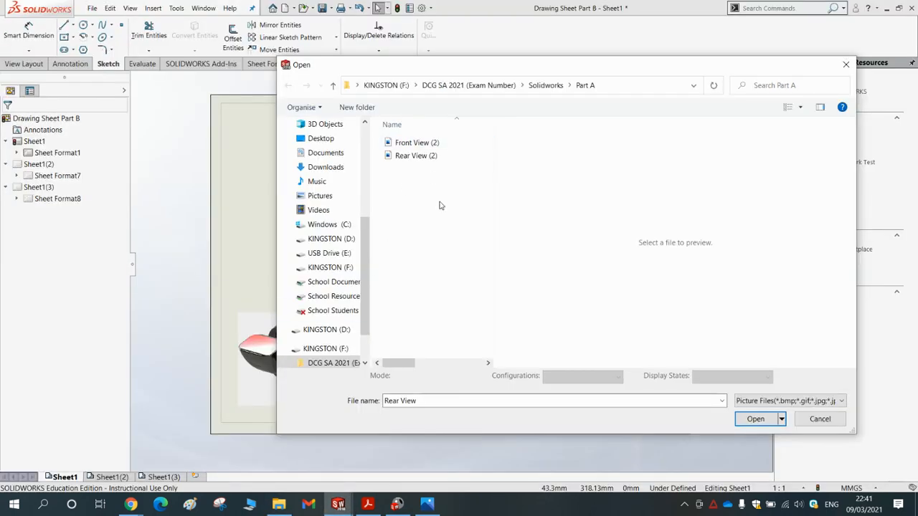
left_click(427, 156)
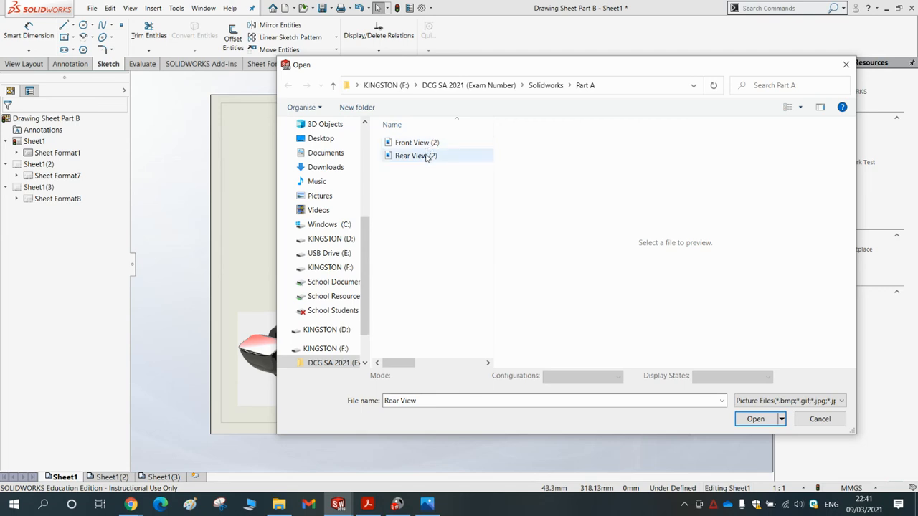
left_click(754, 420)
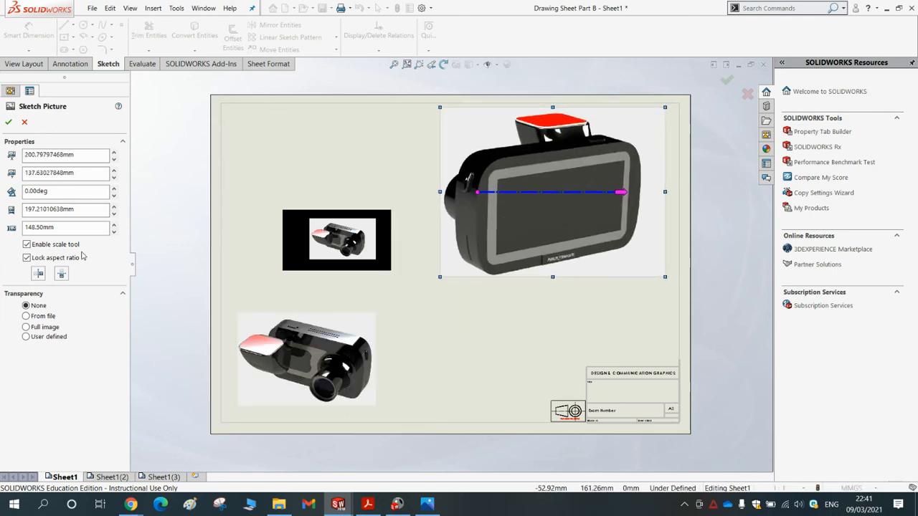
left_click(27, 244)
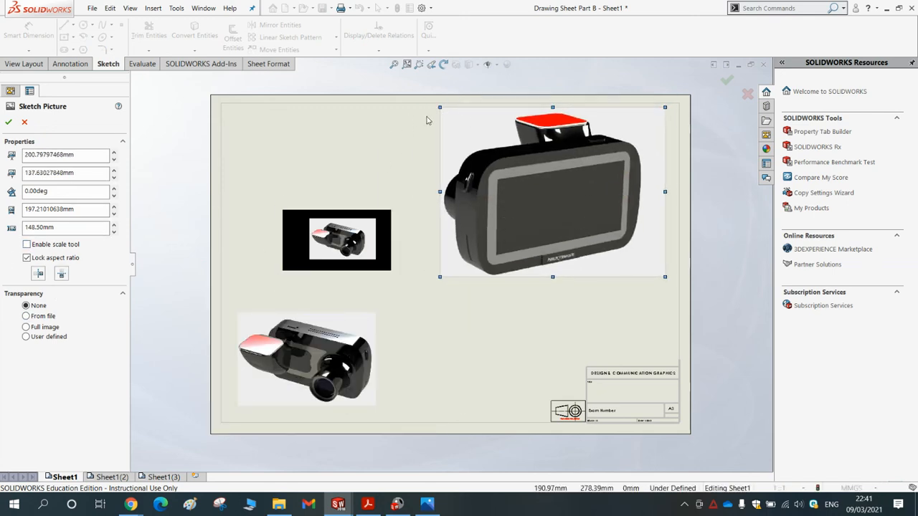
left_click(9, 122)
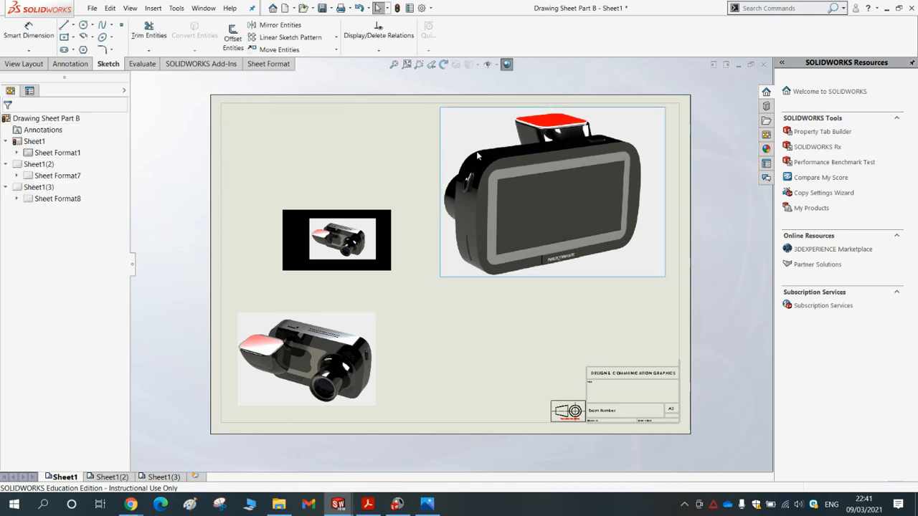
Resize the cropped rear view picture to about 108 × 81 mm, place it at about X 267 mm, Y 149 mm, and close its properties.
left_click(442, 112)
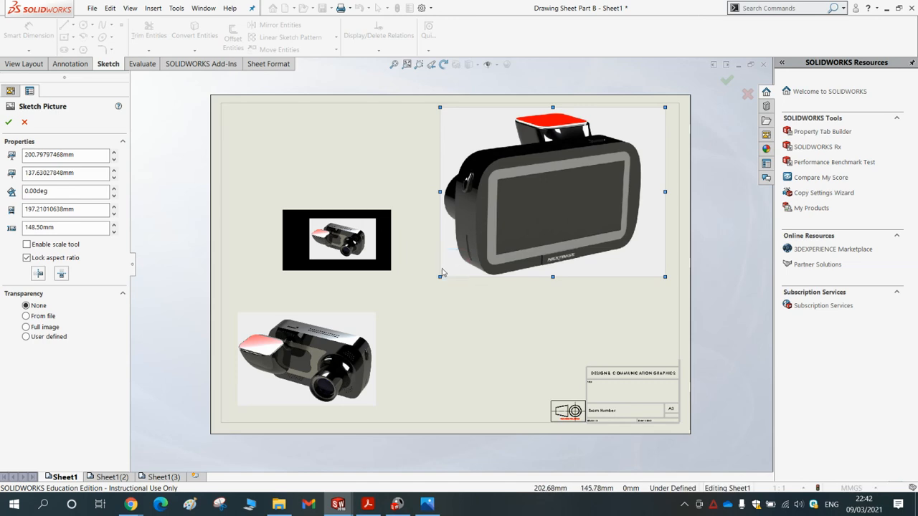
mouse_move(440, 278)
left_mouse_down()
mouse_move(468, 245)
mouse_move(544, 201)
left_mouse_up()
left_click_drag(602, 175, 575, 238)
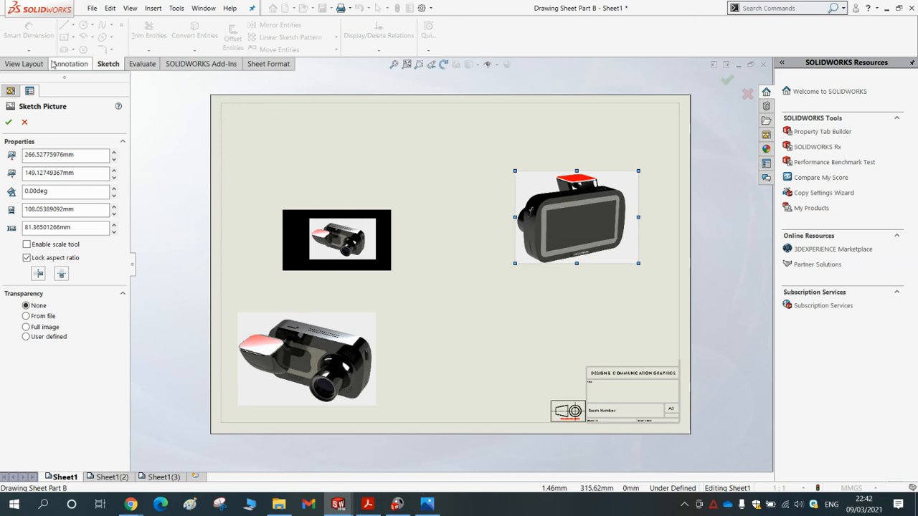
left_click(24, 64)
left_click(81, 64)
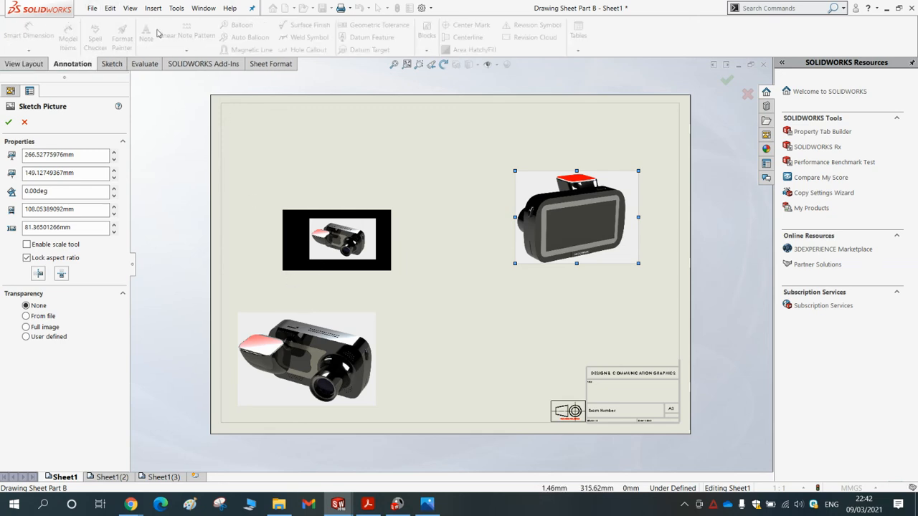
left_click(726, 80)
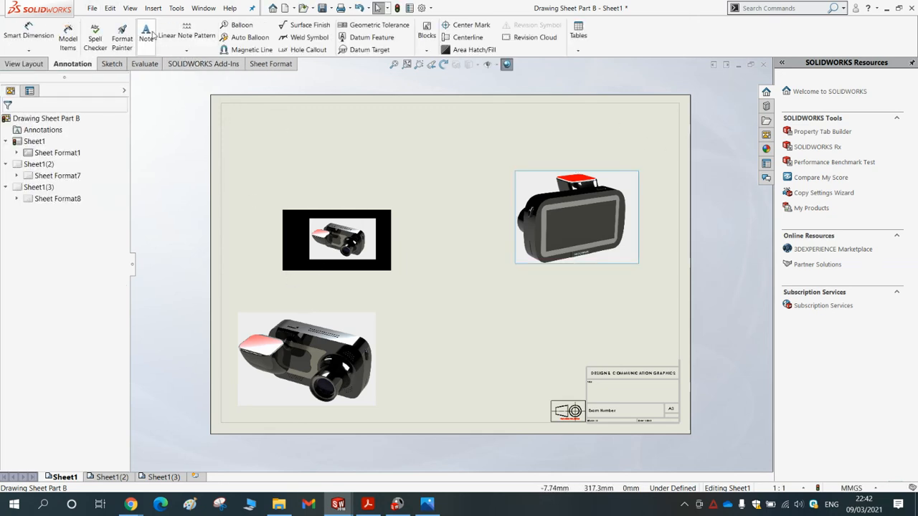
left_click(153, 35)
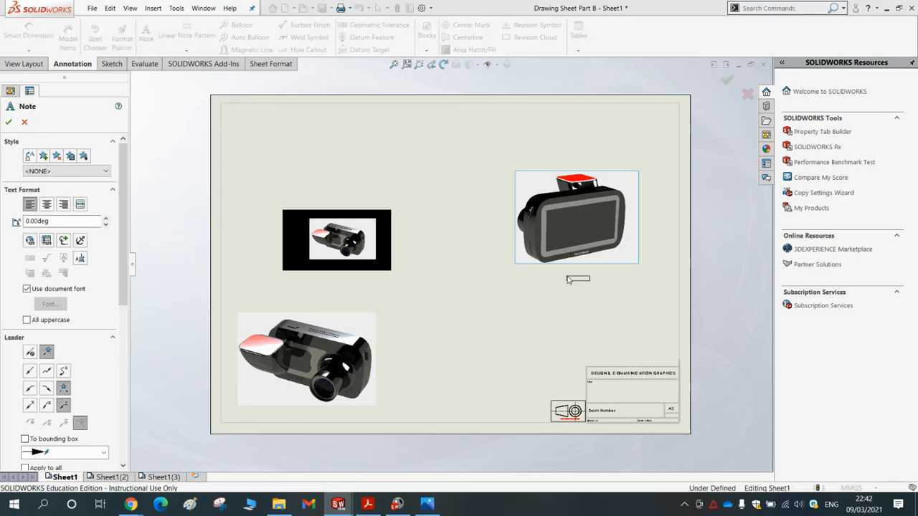
left_click(567, 279)
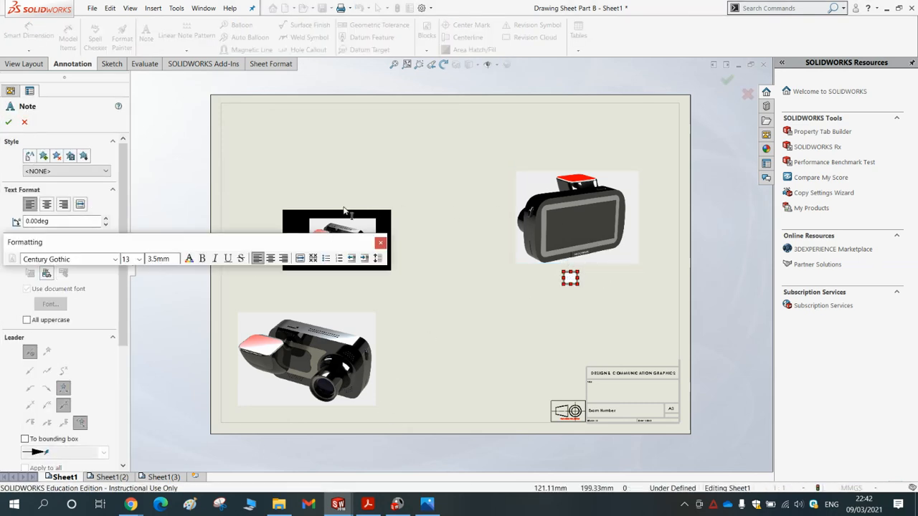
key("Escape")
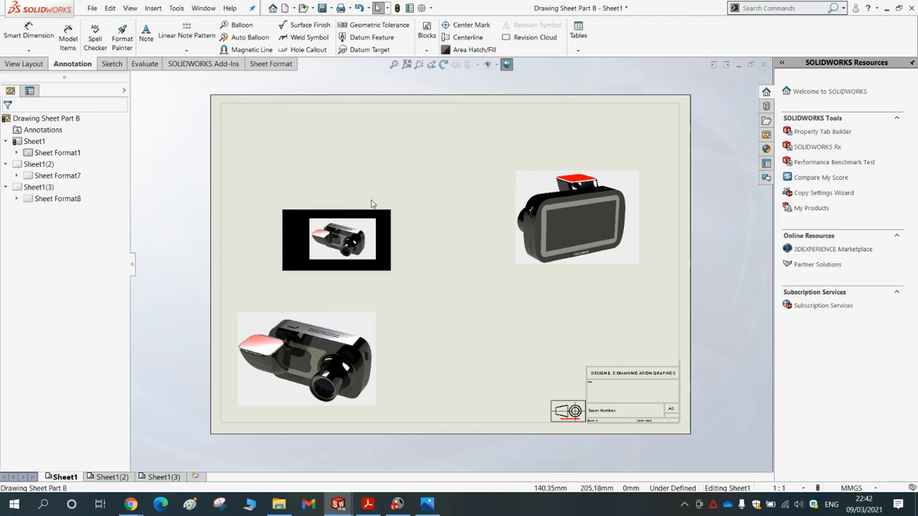
Move the black-bordered picture off the drawing sheet to about X 490 mm, Y -3 mm.
mouse_move(353, 239)
left_mouse_down()
mouse_move(507, 234)
mouse_move(860, 432)
mouse_move(841, 403)
left_mouse_up()
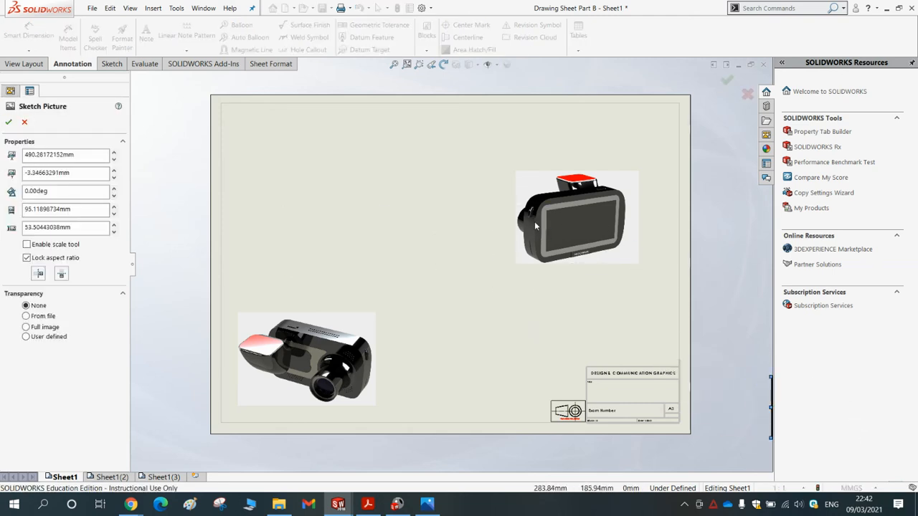